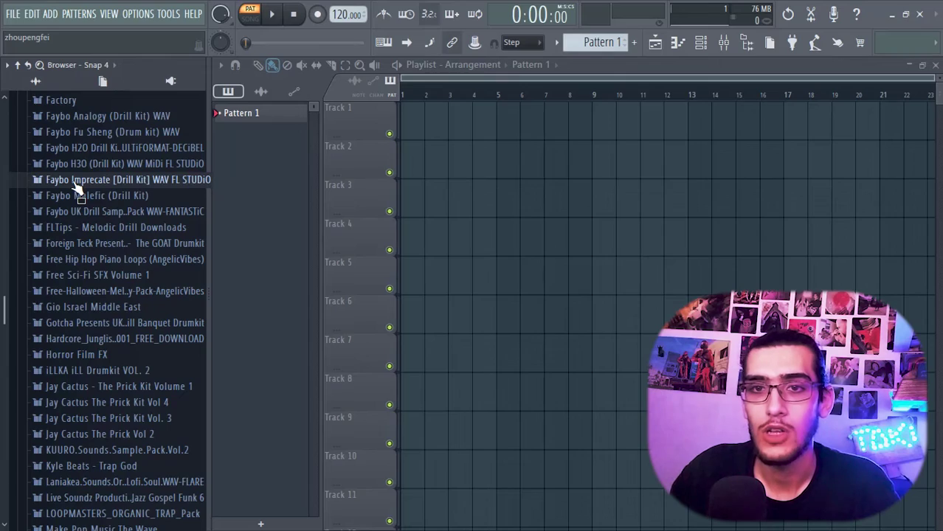
# Open the Sample Loops folder of the Cool Side LookInside Vol.2 pack in the sample browser.
pyautogui.moveTo(3, 316); pyautogui.dragTo(3, 248)
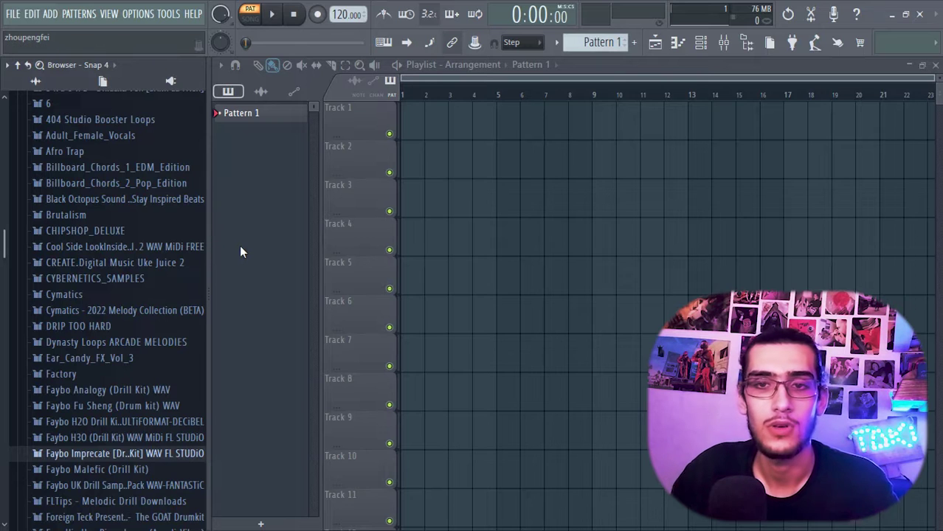
pyautogui.click(177, 249)
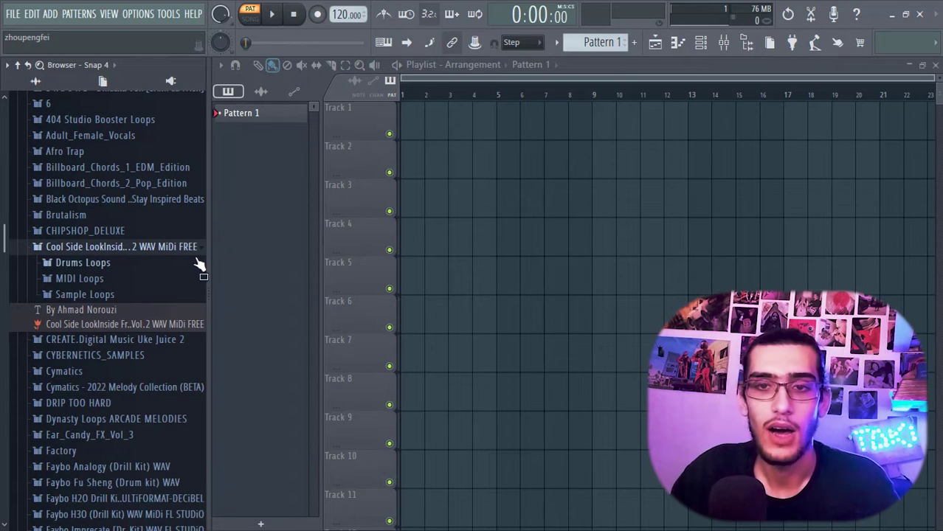
pyautogui.click(115, 295)
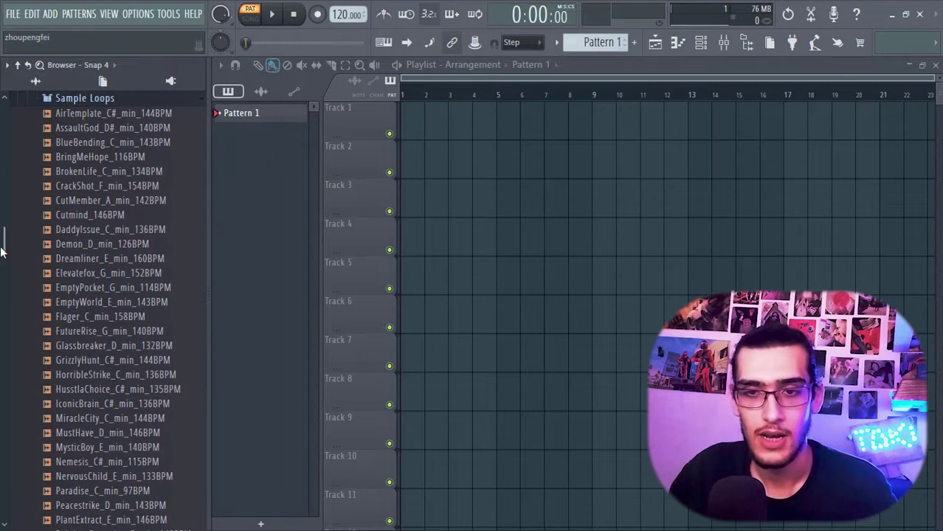
# Audition the DaddyIssue, Demon and EmptyPocket loops in the Sample Loops folder.
pyautogui.moveTo(3, 247); pyautogui.dragTo(2, 243)
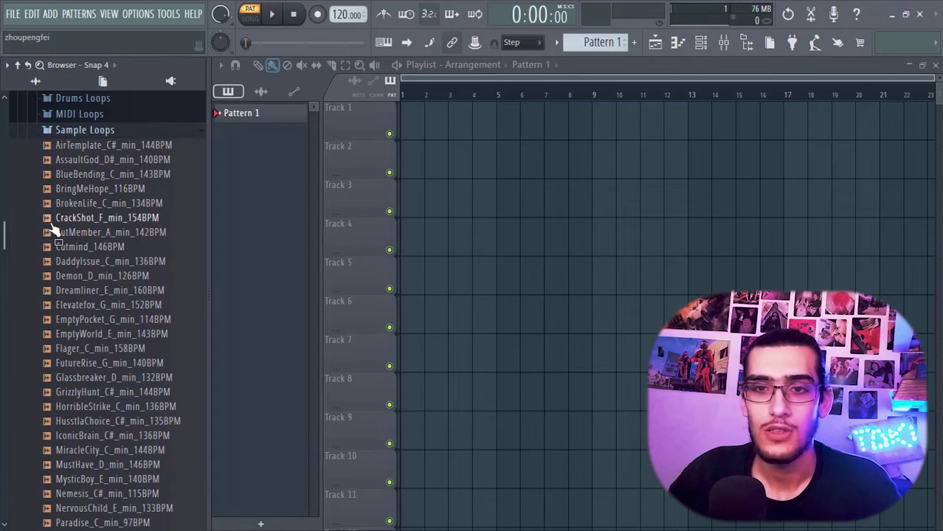
pyautogui.moveTo(3, 235); pyautogui.dragTo(3, 236)
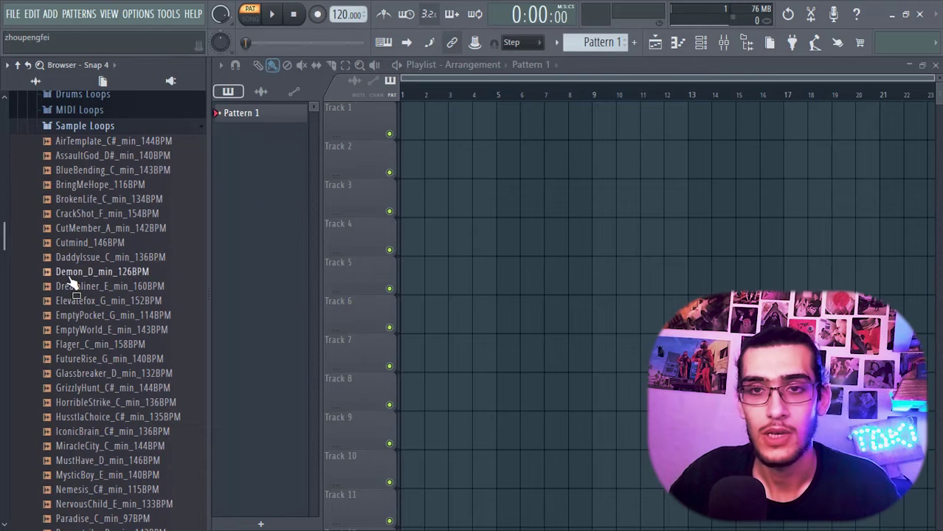
pyautogui.moveTo(3, 235)
pyautogui.mouseDown()
pyautogui.moveTo(4, 245)
pyautogui.moveTo(3, 228)
pyautogui.mouseUp()
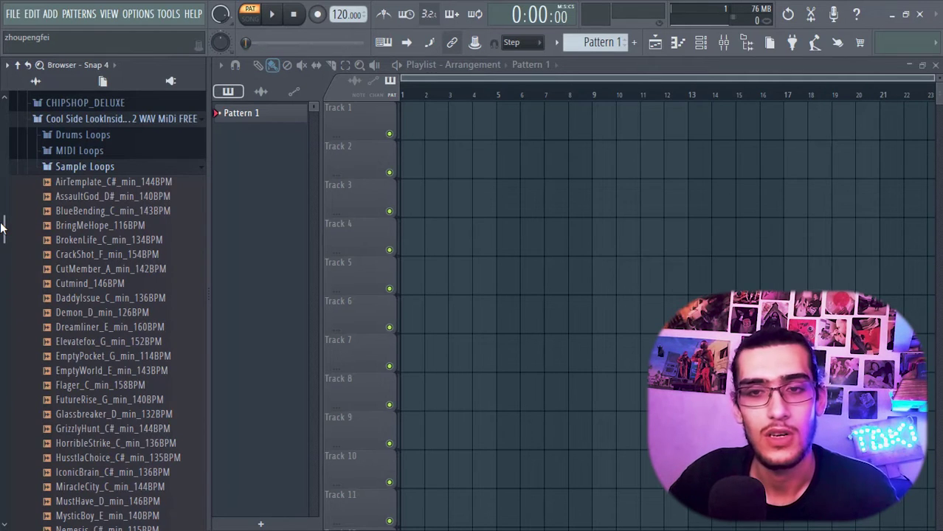
pyautogui.moveTo(2, 229); pyautogui.dragTo(2, 215)
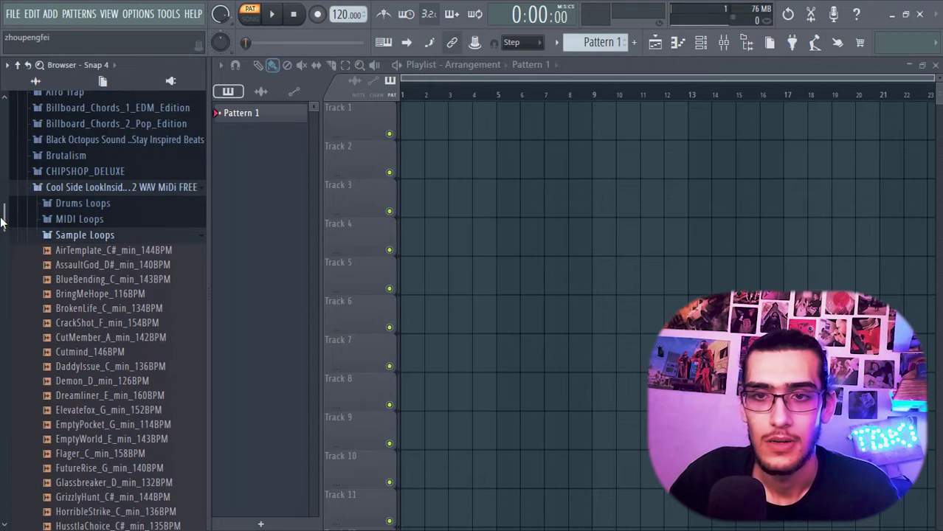
pyautogui.moveTo(2, 229); pyautogui.dragTo(24, 253)
pyautogui.click(120, 244)
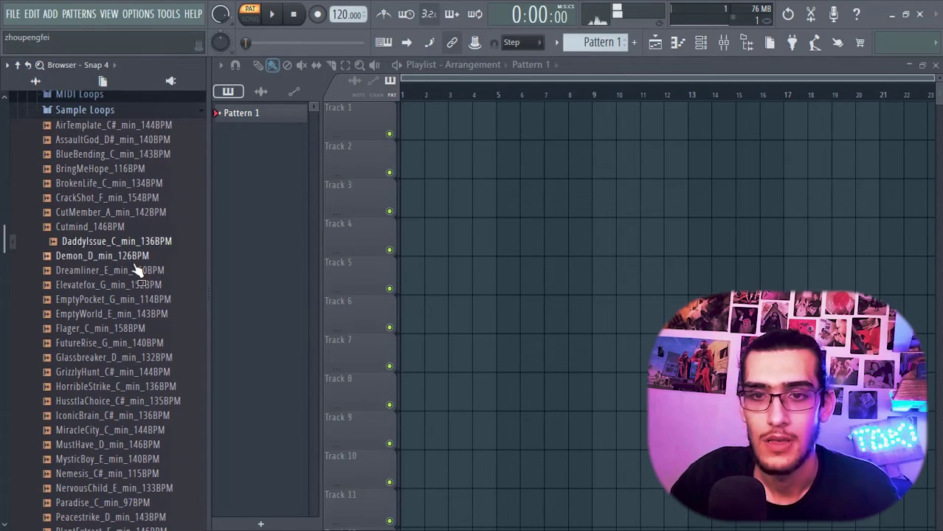
pyautogui.moveTo(133, 283); pyautogui.dragTo(139, 339)
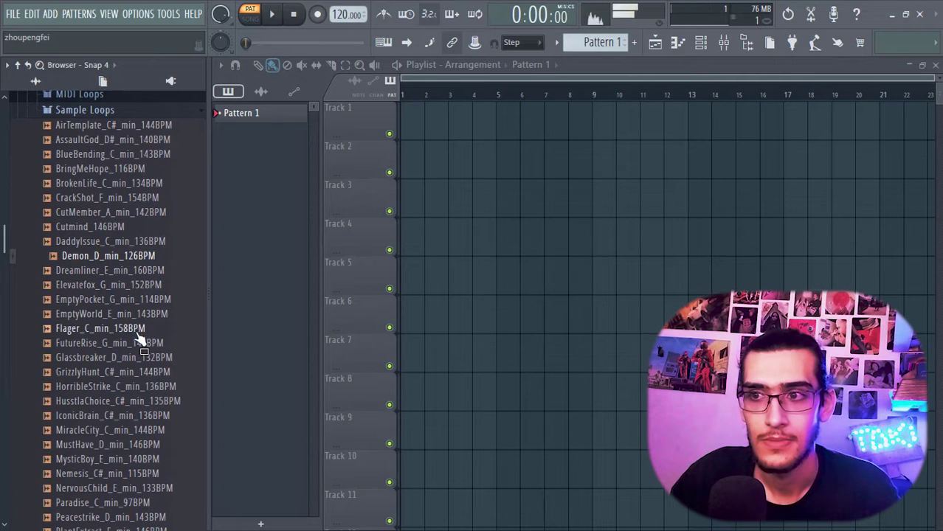
pyautogui.click(135, 301)
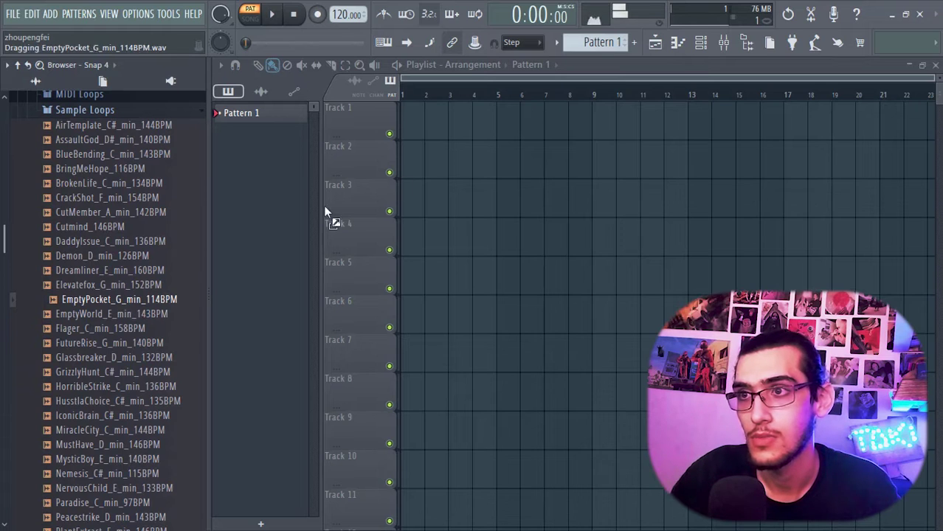
# Place the EmptyPocket_G_min_114BPM loop at the start of Track 1 and set the project tempo to 114 BPM.
pyautogui.moveTo(325, 211); pyautogui.dragTo(406, 120)
pyautogui.moveTo(767, 78); pyautogui.dragTo(839, 87)
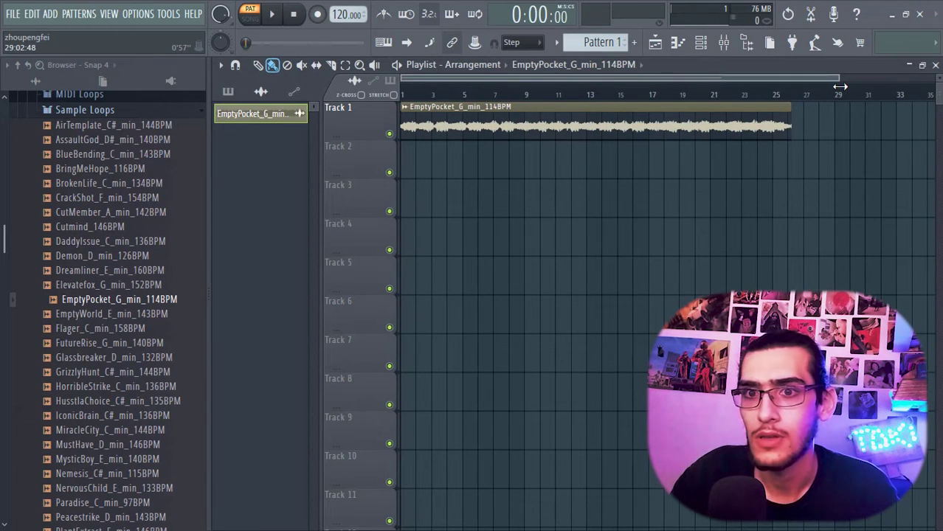
pyautogui.moveTo(342, 14); pyautogui.dragTo(342, 37)
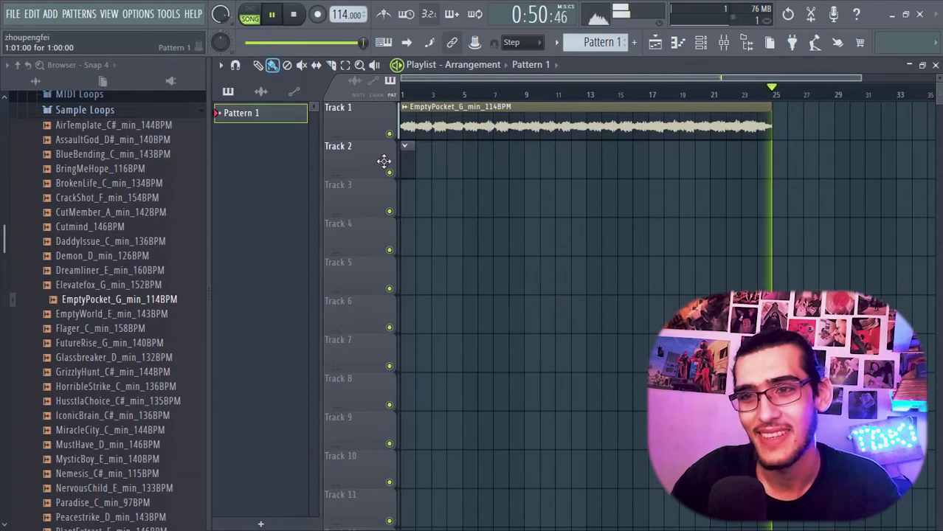
# Stop playback, stretch the Pattern 1 clip on Track 2 to eight bars and set the time selection to bars 1 through 8.
pyautogui.press('space')
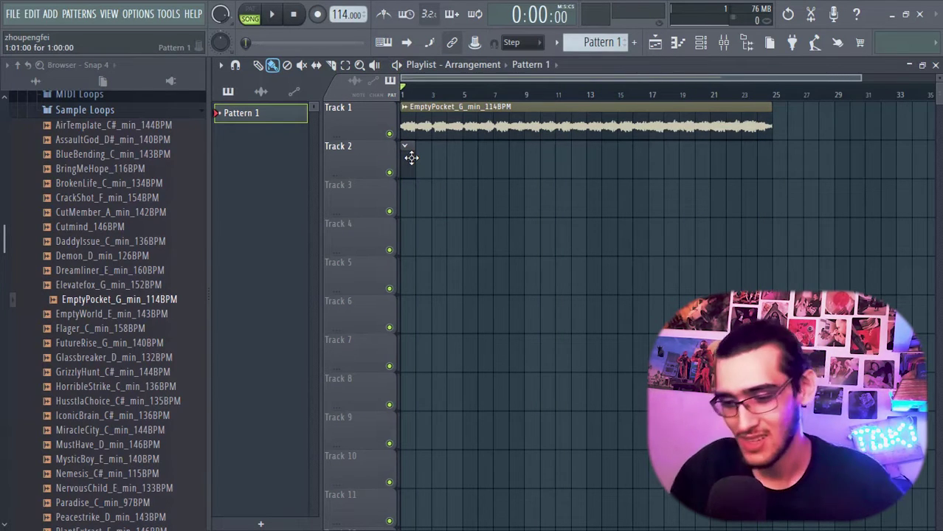
pyautogui.moveTo(415, 160); pyautogui.dragTo(537, 159)
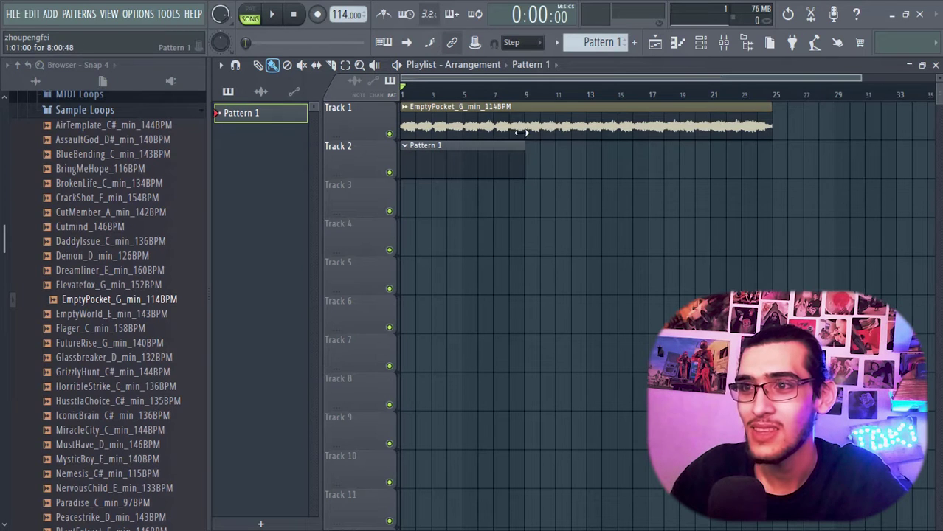
pyautogui.scroll(3, 518, 102)
pyautogui.moveTo(528, 154); pyautogui.dragTo(565, 165)
pyautogui.scroll(-5, 550, 108)
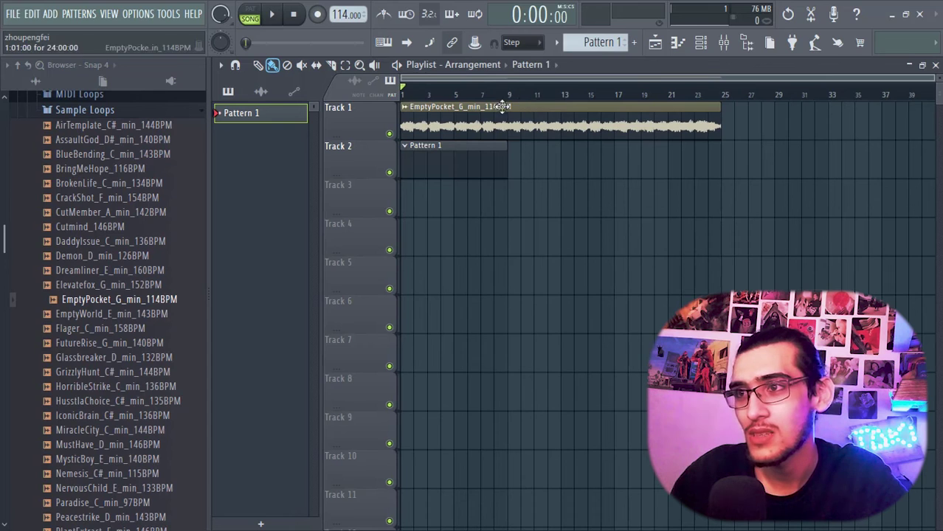
pyautogui.moveTo(502, 107); pyautogui.dragTo(43, 103)
pyautogui.scroll(5, 702, 88)
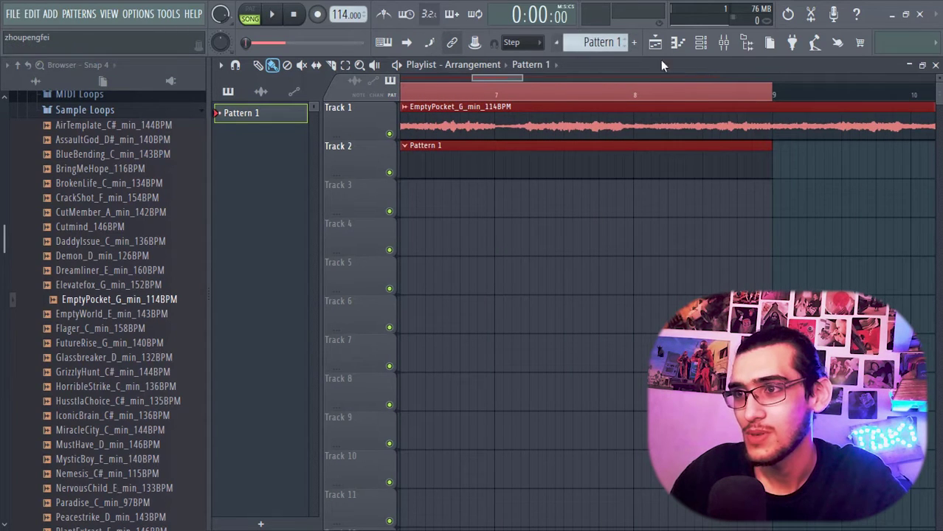
# Try out an extra one-bar pattern clip behind the Pattern 1 clip on Track 2 and remove it again.
pyautogui.scroll(-1, 585, 46)
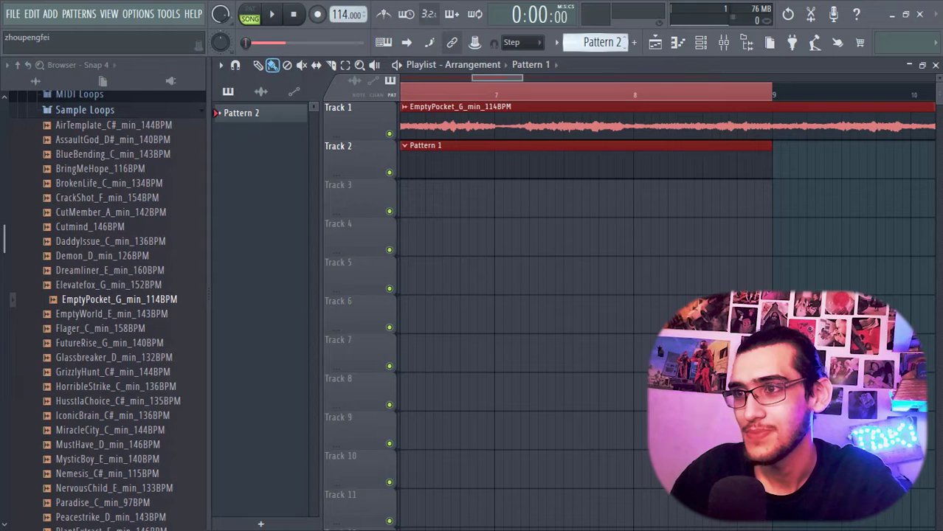
pyautogui.click(795, 169)
pyautogui.moveTo(833, 166); pyautogui.dragTo(807, 167)
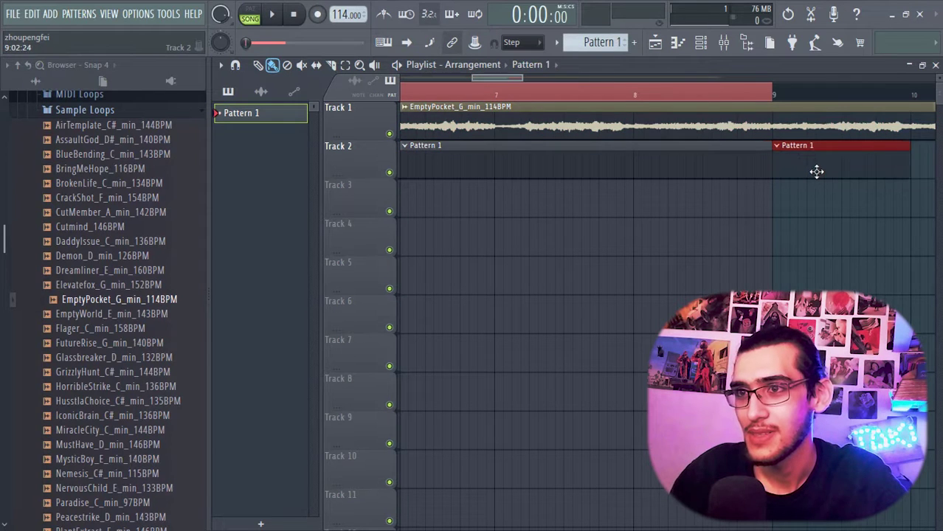
pyautogui.scroll(-3, 812, 168)
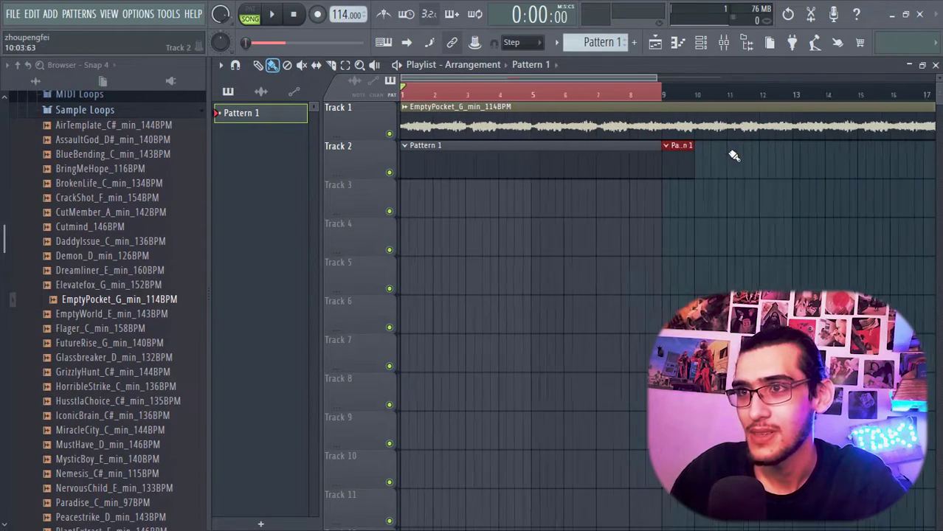
pyautogui.scroll(-2, 553, 162)
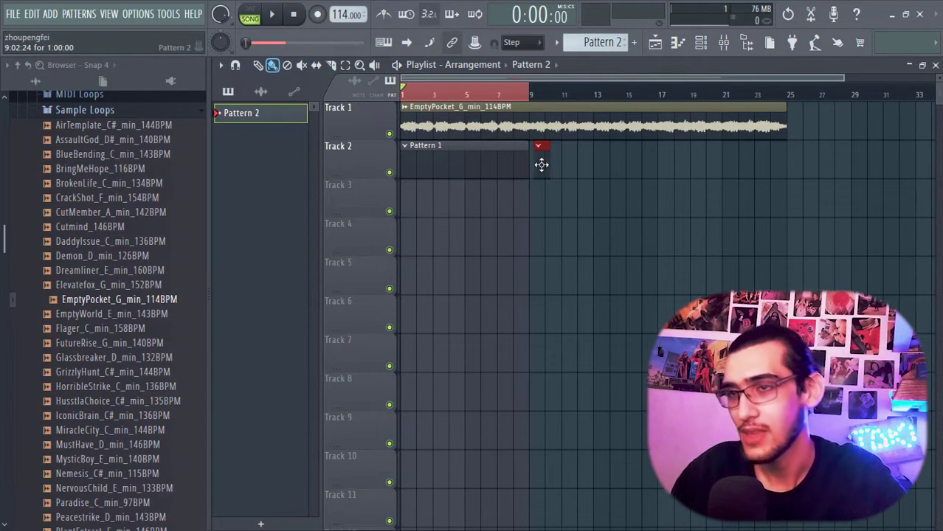
pyautogui.moveTo(541, 164); pyautogui.dragTo(537, 163)
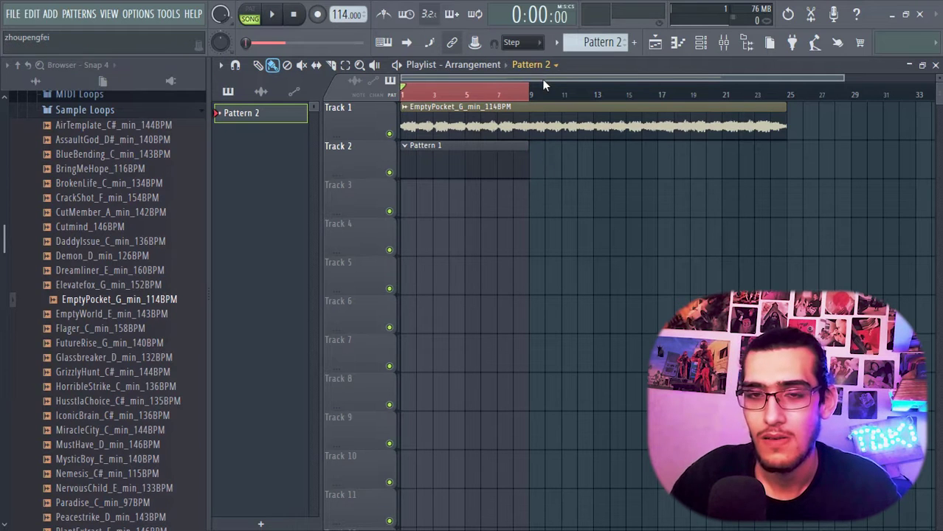
# Set the Pro-Q 3 low cut to 72 dB/oct, move it slightly lower in frequency, and bring the high cut down to about 2784 Hz.
pyautogui.press('space')
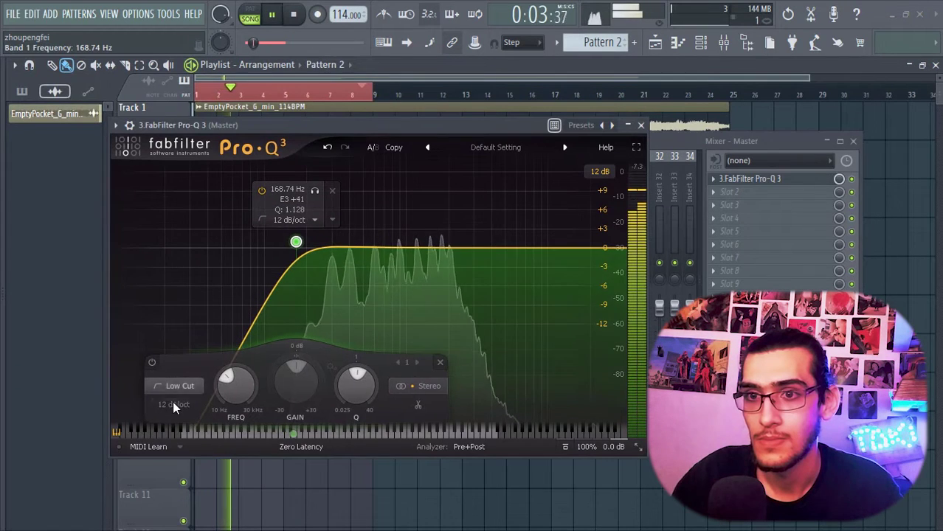
pyautogui.click(175, 384)
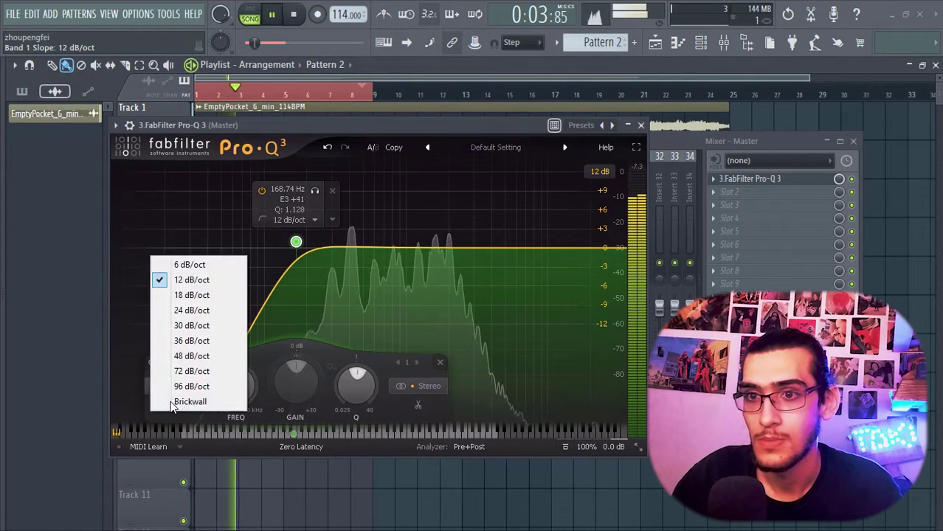
pyautogui.click(180, 373)
pyautogui.moveTo(295, 243)
pyautogui.mouseDown()
pyautogui.moveTo(269, 244)
pyautogui.moveTo(289, 252)
pyautogui.mouseUp()
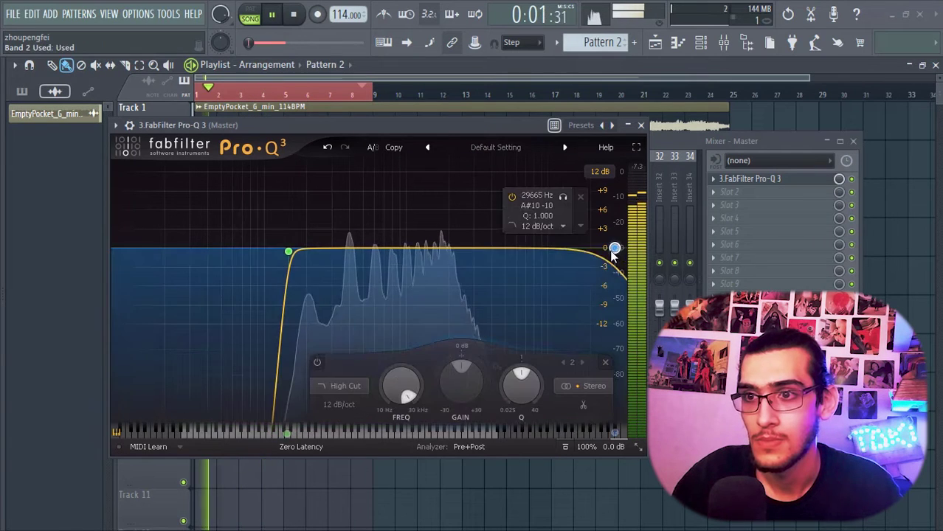
pyautogui.moveTo(613, 250); pyautogui.dragTo(469, 242)
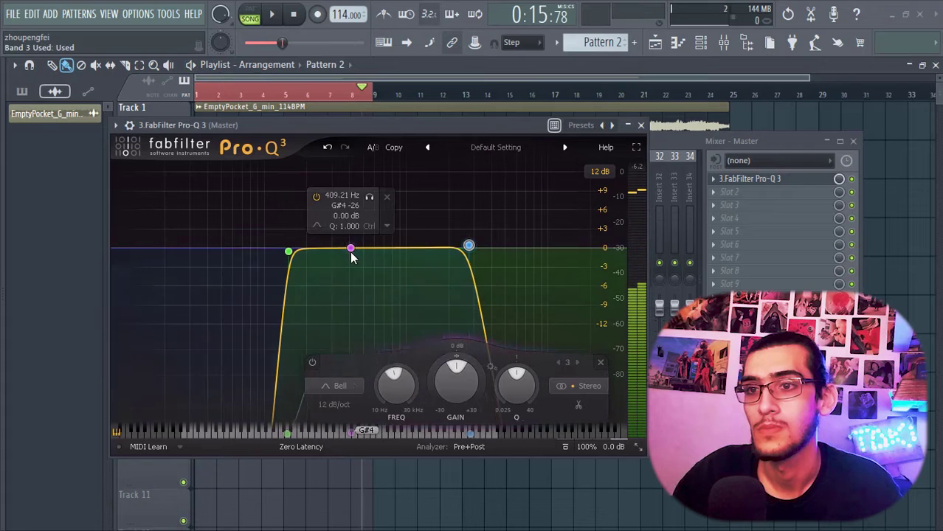
# Add two bell bands on the resonant peaks, one at 409.21 Hz with a Q of 20.84, and adjust their dynamic gain reduction.
pyautogui.click(353, 249)
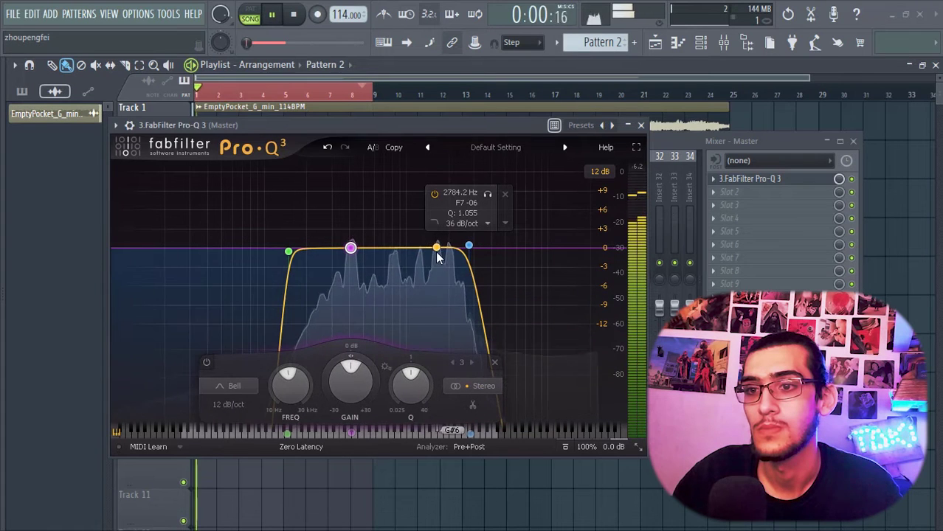
pyautogui.click(427, 248)
pyautogui.moveTo(400, 361); pyautogui.dragTo(409, 406)
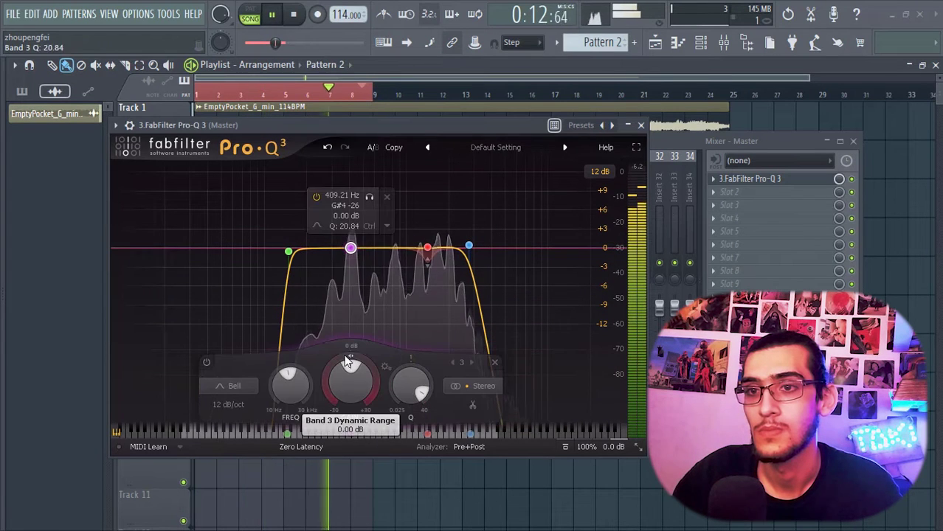
pyautogui.moveTo(334, 411); pyautogui.dragTo(334, 417)
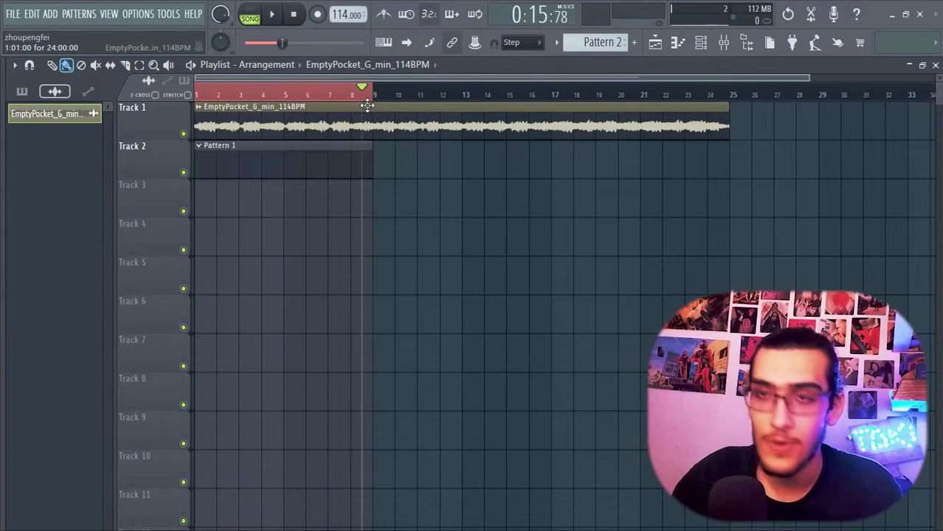
# Load ShaperBox2 into effect slot 4 of mixer track Insert 1.
pyautogui.click(723, 43)
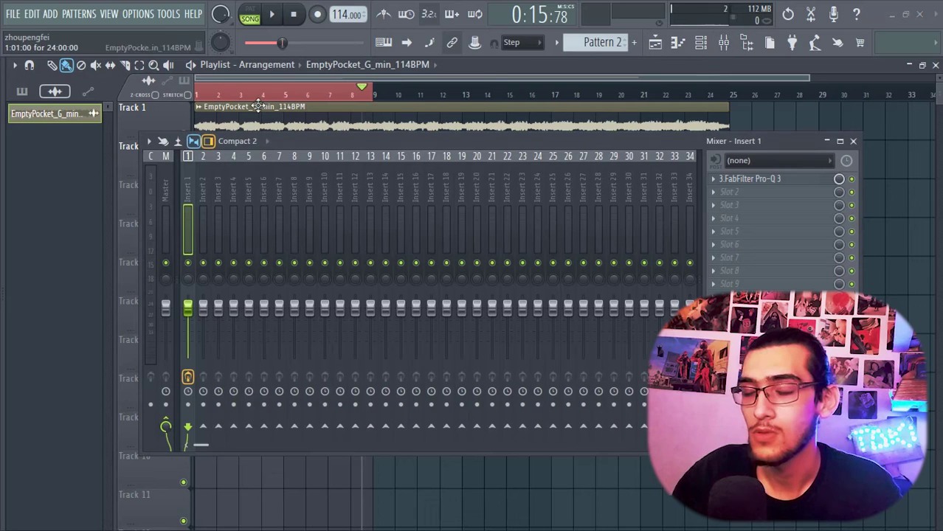
pyautogui.click(743, 218)
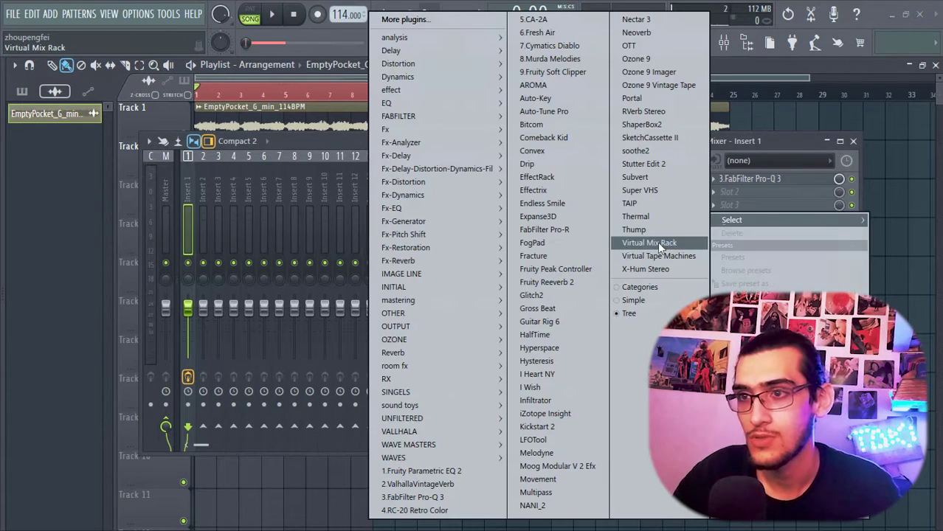
pyautogui.click(642, 125)
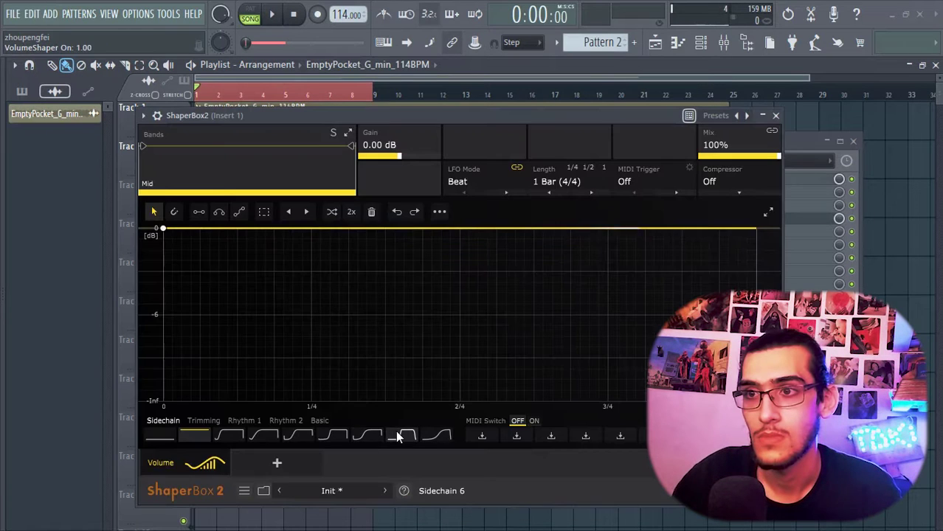
# Apply the smooth S-shaped sidechain curve to the Volume shaper and lower its mix while the loop plays.
pyautogui.click(367, 436)
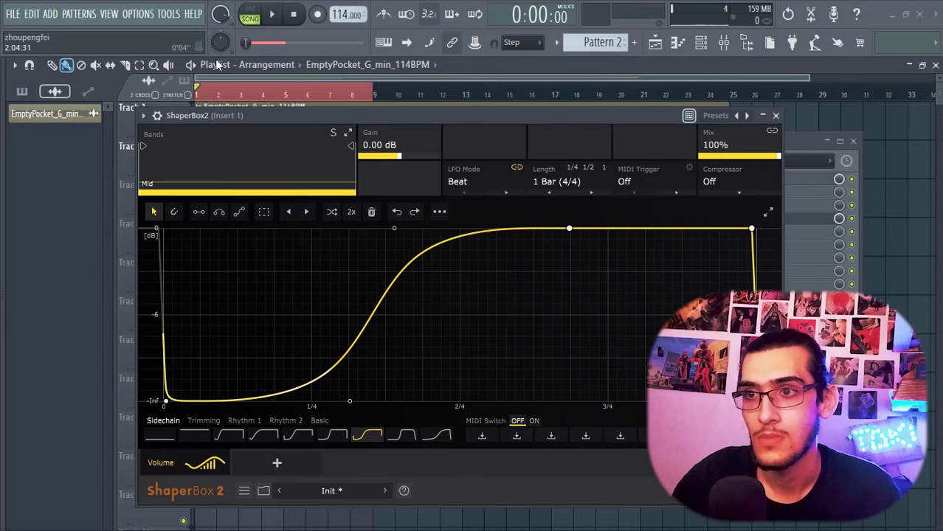
pyautogui.click(274, 14)
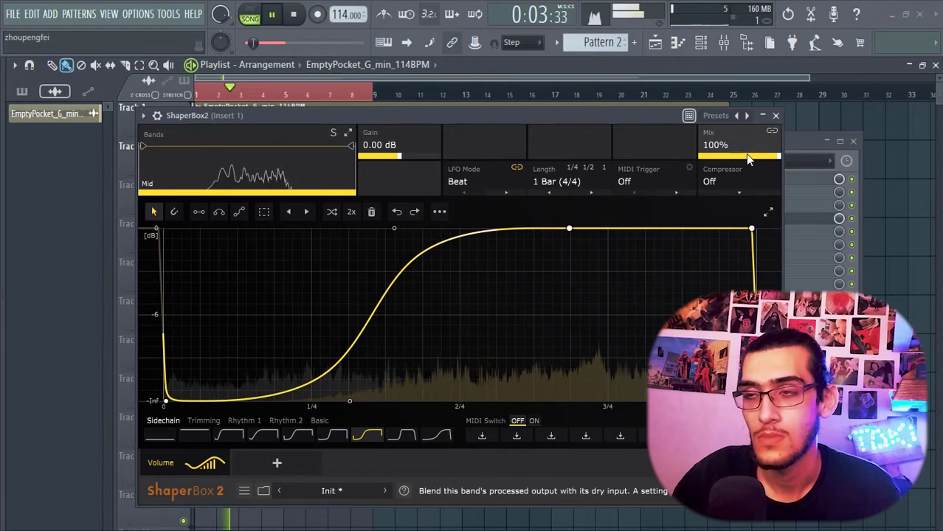
pyautogui.moveTo(747, 156); pyautogui.dragTo(743, 157)
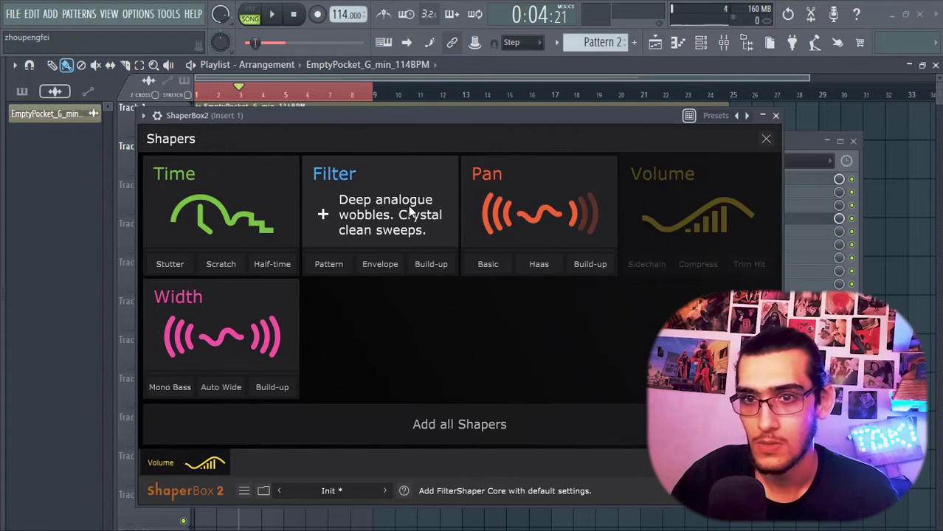
# Add a Filter shaper and lower the starting point of its cutoff curve to 473 Hz.
pyautogui.click(408, 261)
pyautogui.moveTo(165, 230); pyautogui.dragTo(163, 323)
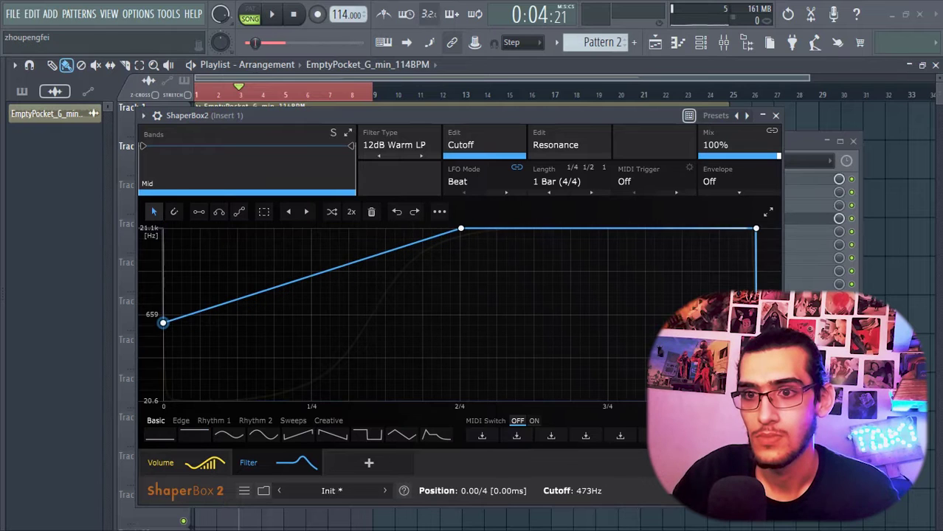
# Start the cutoff curve at 20.6 Hz, bend its rise sharply upward, and lower the Filter shaper's mix to 31%.
pyautogui.click(272, 14)
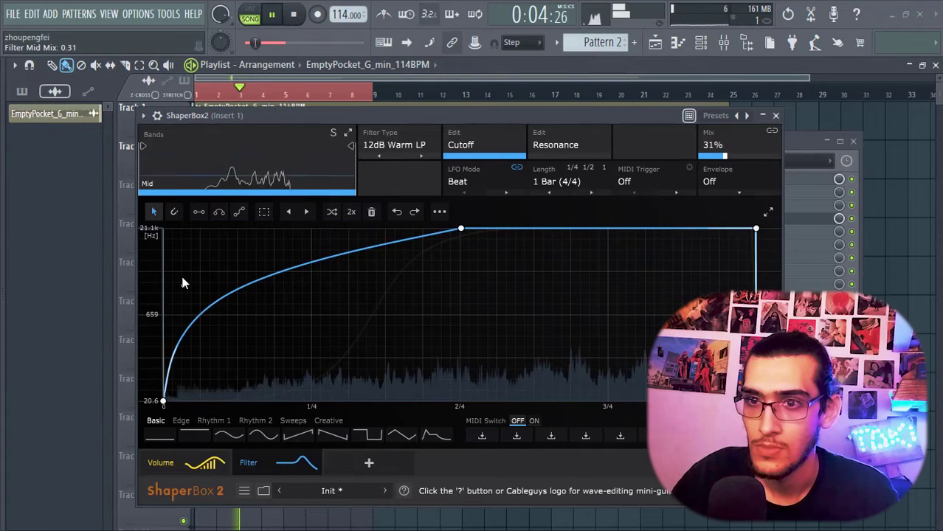
pyautogui.moveTo(185, 280); pyautogui.dragTo(163, 228)
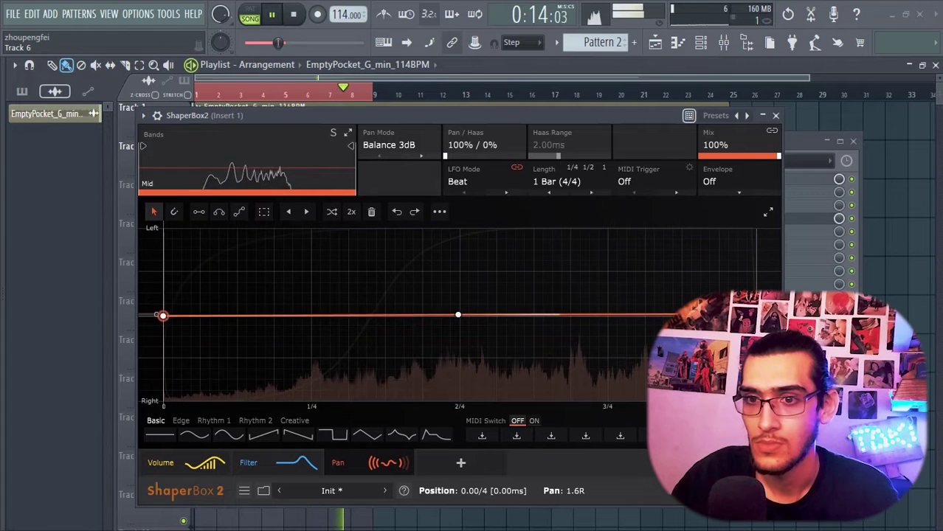
# Add a Pan shaper whose curve starts fully left and bends quickly down to center while the loop plays.
pyautogui.moveTo(163, 315); pyautogui.dragTo(163, 229)
pyautogui.moveTo(310, 272); pyautogui.dragTo(202, 313)
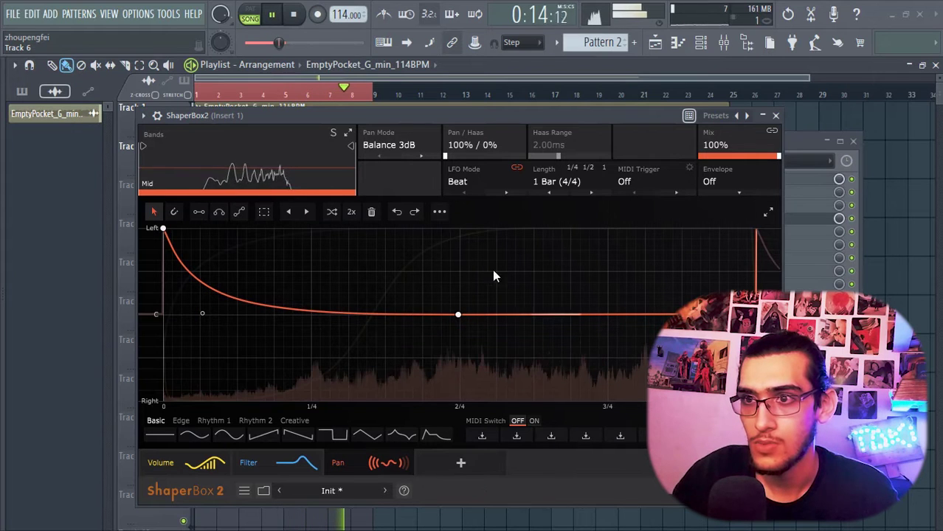
pyautogui.press('space')
# Set the pan length to 2 Bars and shape the second half as a steep curve from fully right back to center.
pyautogui.click(555, 183)
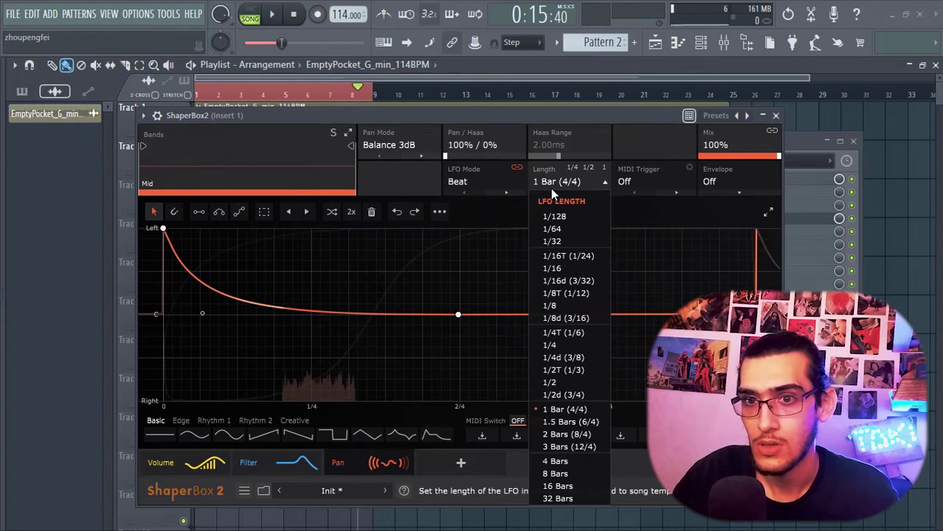
pyautogui.click(568, 435)
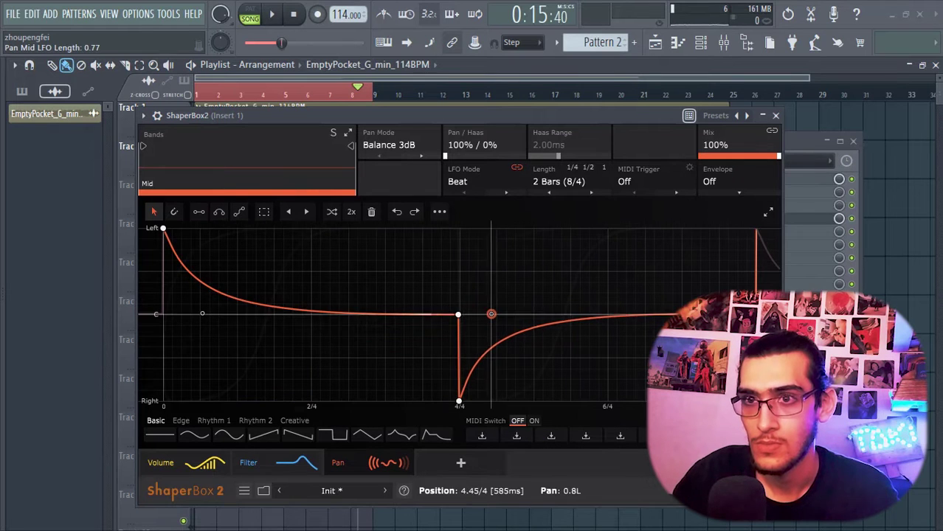
pyautogui.moveTo(493, 313); pyautogui.dragTo(473, 312)
pyautogui.press('space')
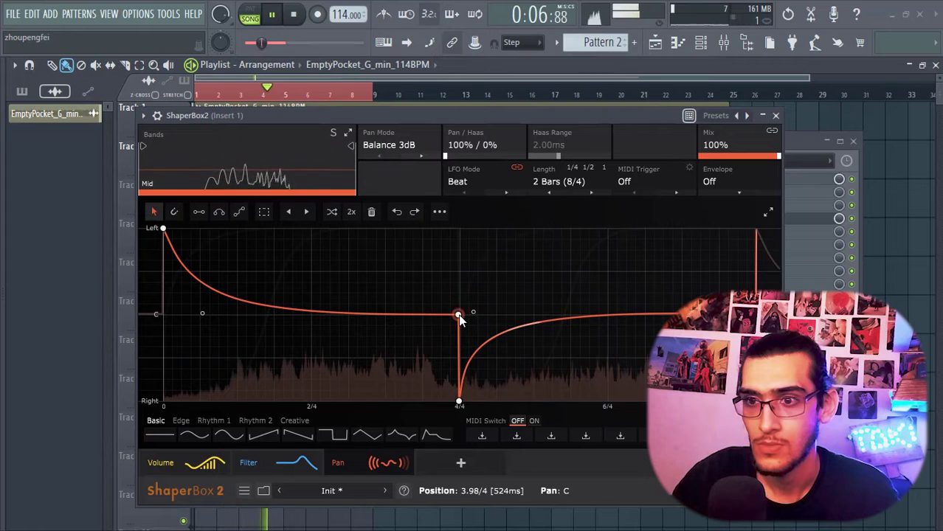
pyautogui.moveTo(458, 314); pyautogui.dragTo(459, 314)
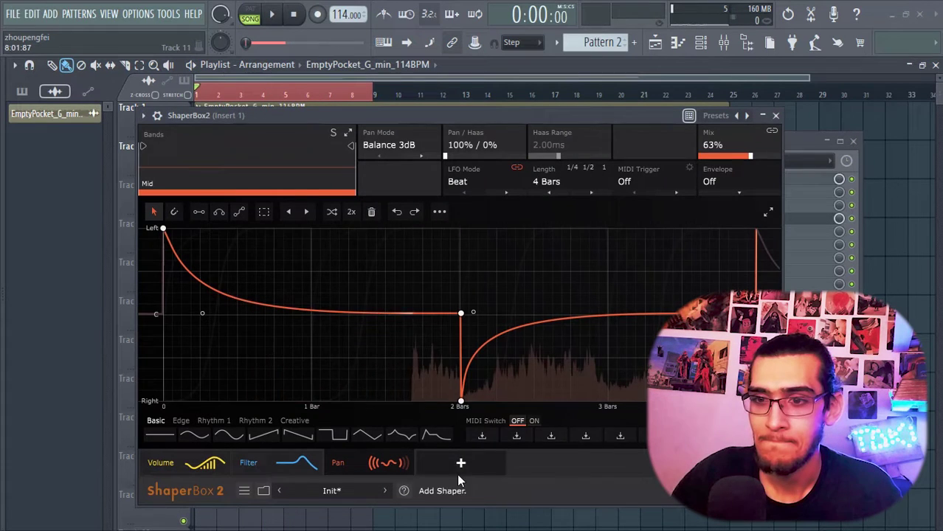
# Add a Time shaper and drop its curve to a -4/4 offset between the 3/4 and 4/4 positions.
pyautogui.click(459, 471)
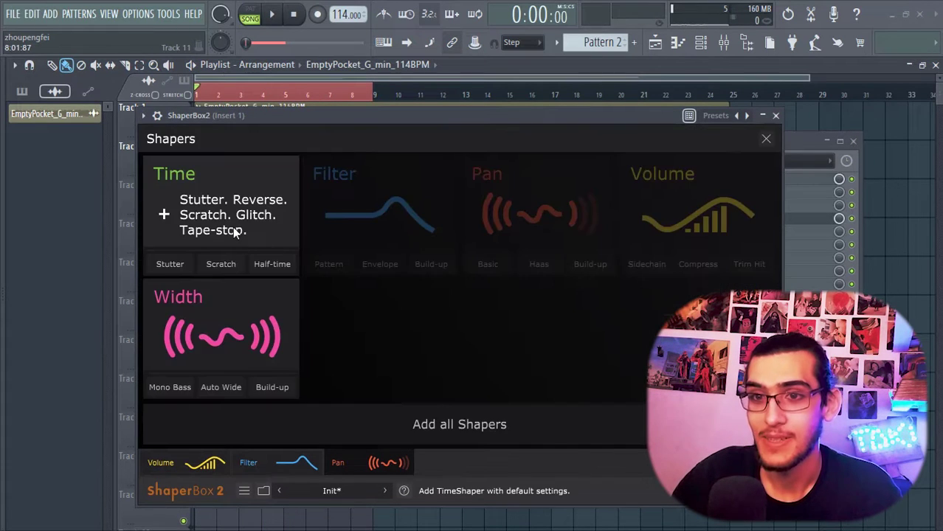
pyautogui.click(222, 214)
pyautogui.click(333, 434)
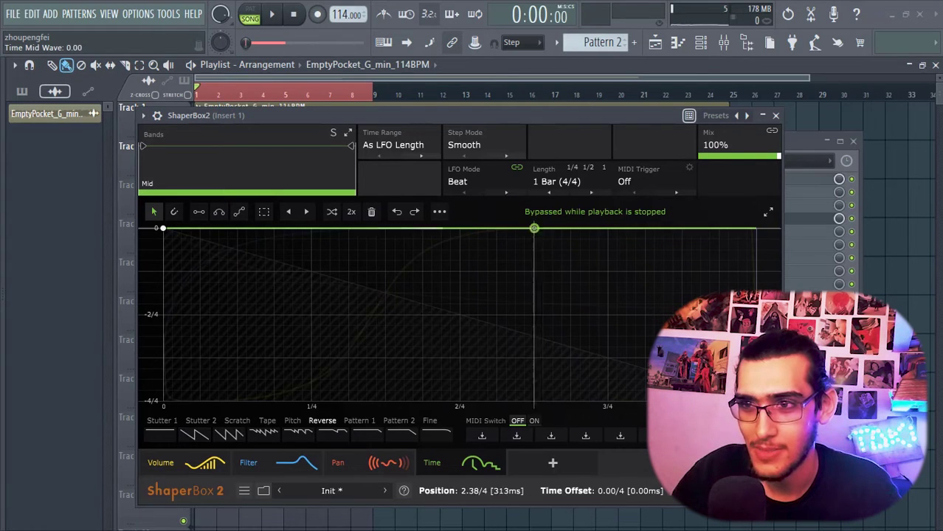
pyautogui.press('space')
pyautogui.moveTo(607, 229); pyautogui.dragTo(607, 402)
pyautogui.moveTo(756, 229); pyautogui.dragTo(756, 405)
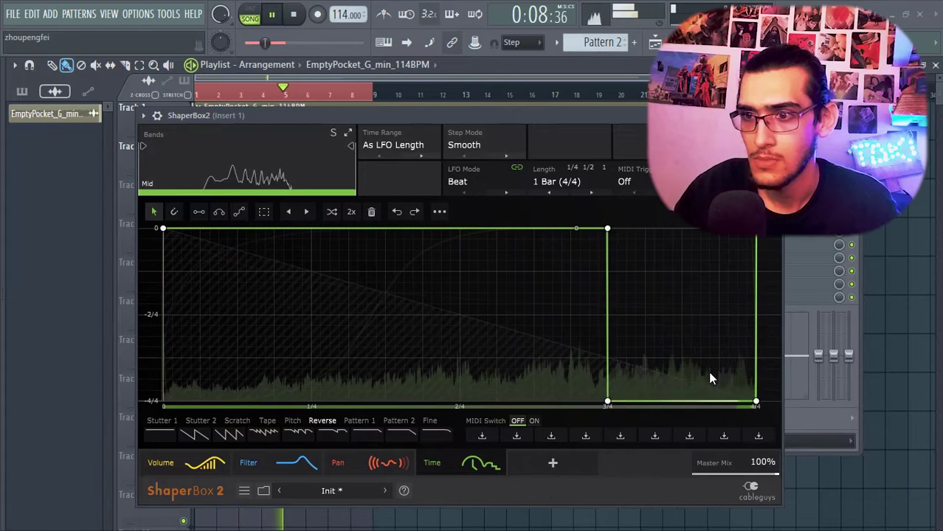
# Reshape the last quarter of the time curve, keeping -4/4 at its start and adding a ramp up to about -2/4.
pyautogui.moveTo(607, 403); pyautogui.dragTo(607, 317)
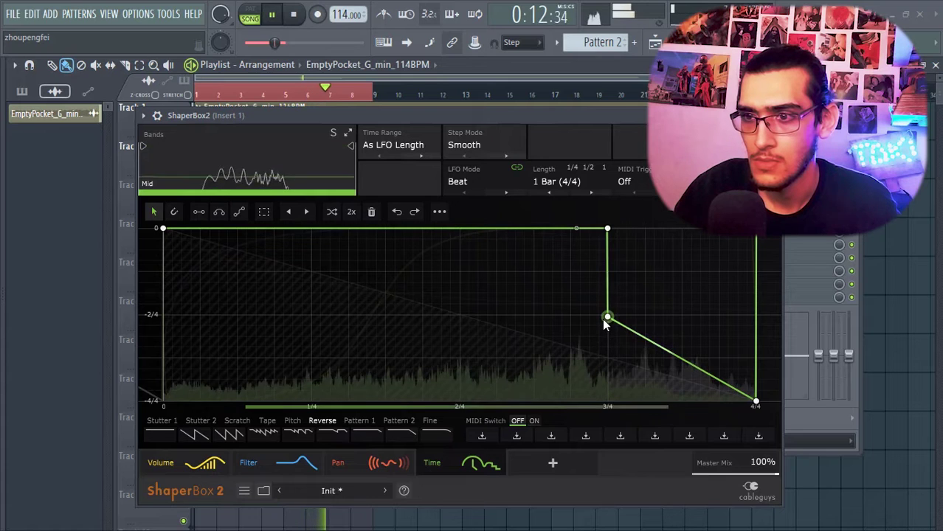
pyautogui.moveTo(607, 317); pyautogui.dragTo(607, 322)
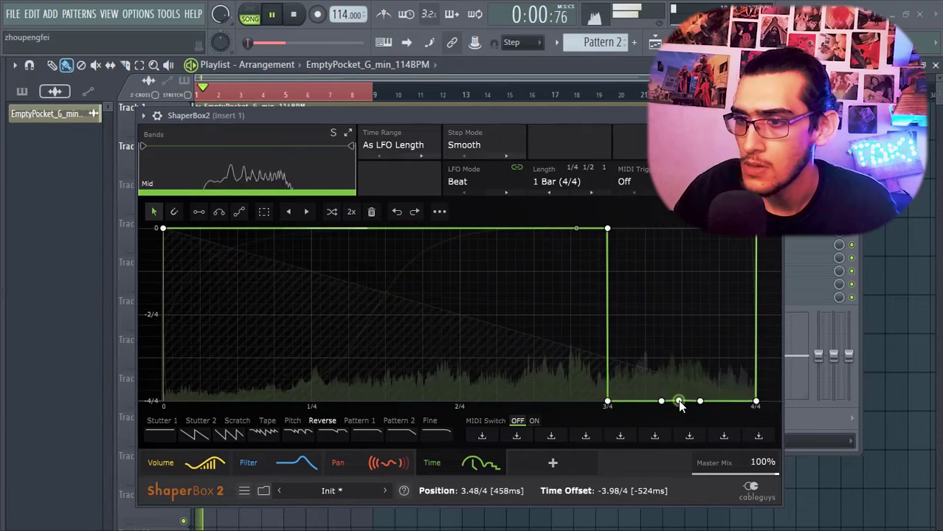
pyautogui.moveTo(680, 401); pyautogui.dragTo(679, 376)
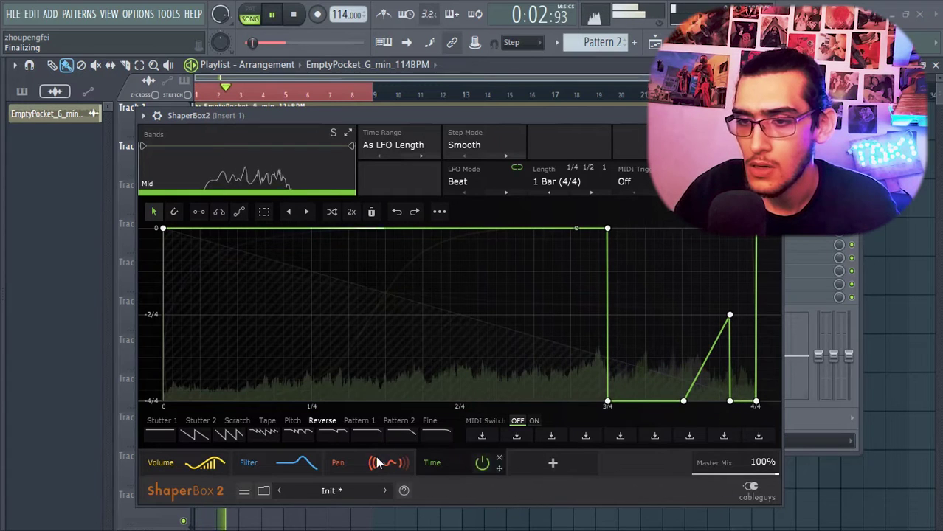
# Add a deep, sloped dip to the Filter shaper's cutoff curve shortly before the end of the bar and play the loop.
pyautogui.click(269, 462)
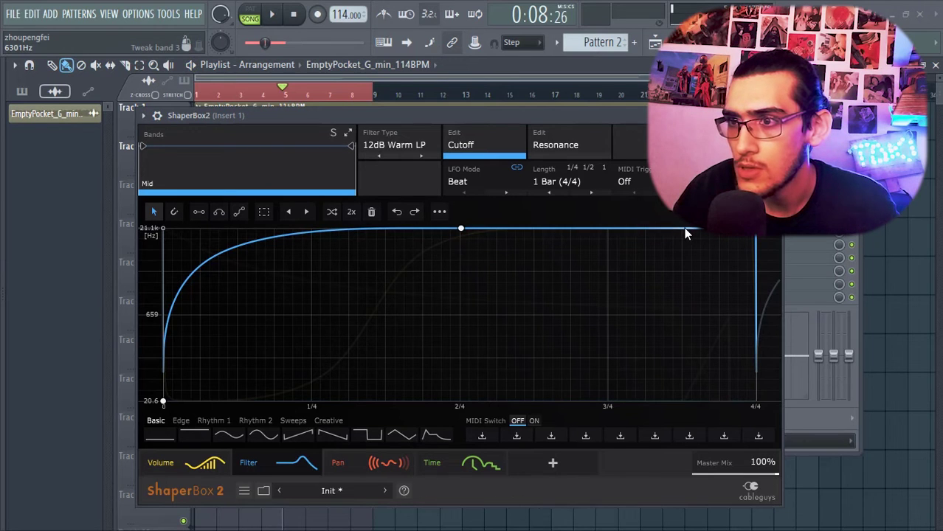
pyautogui.moveTo(688, 231); pyautogui.dragTo(719, 386)
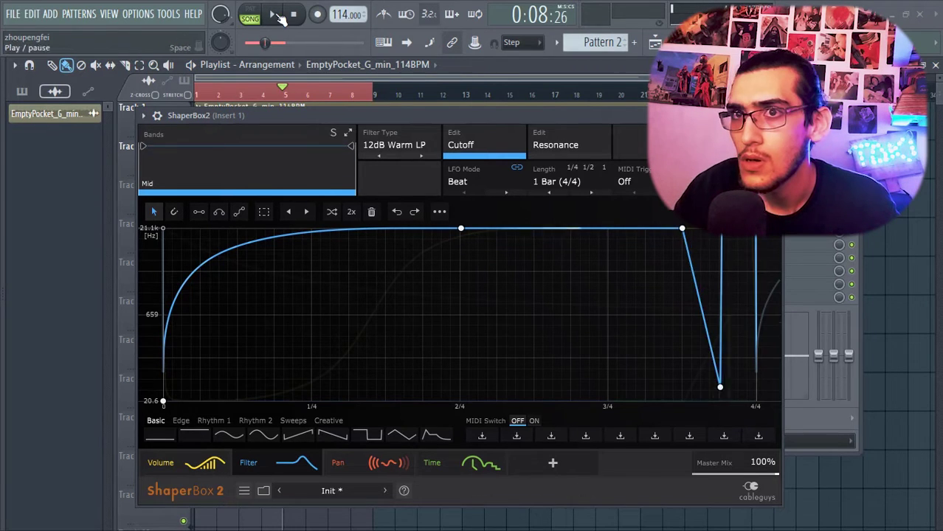
pyautogui.click(271, 14)
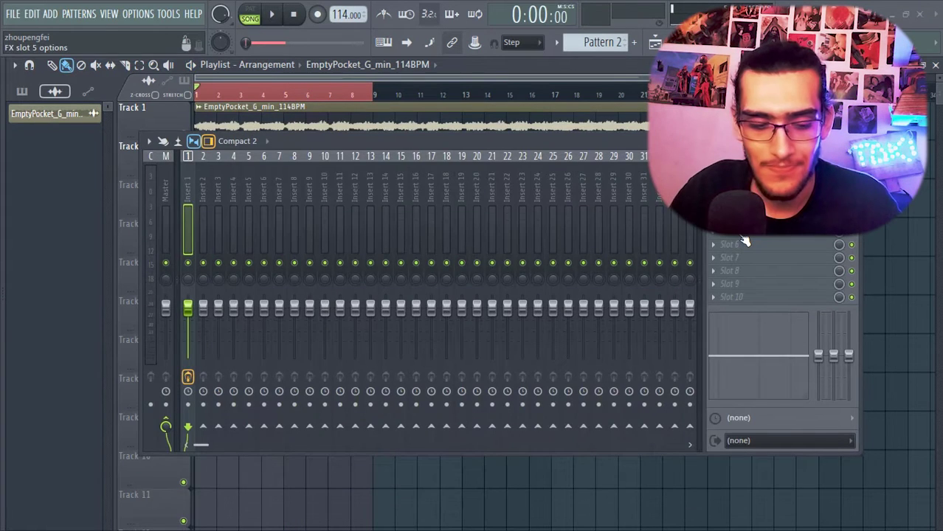
# Load ValhallaVintageVerb into effect slot 5 of Insert 1 and lower its mix while the loop plays.
pyautogui.click(742, 236)
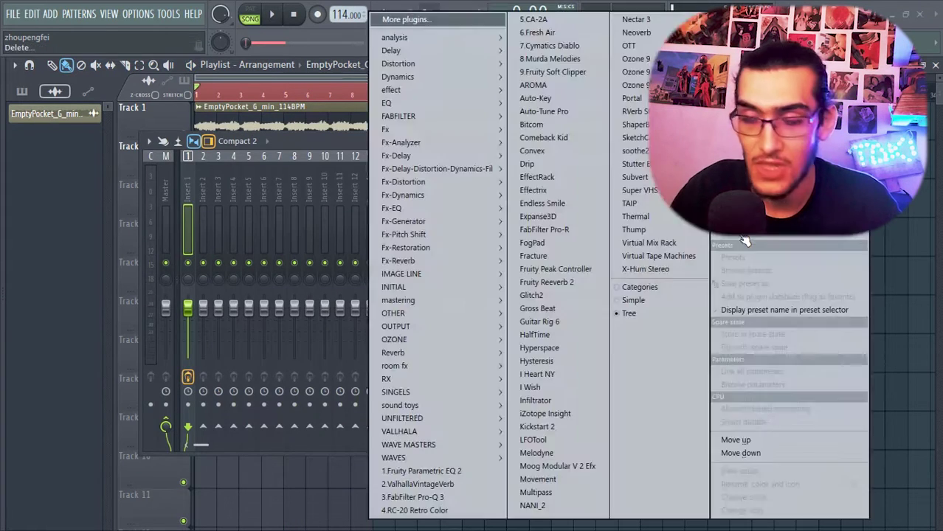
pyautogui.click(437, 484)
pyautogui.click(277, 14)
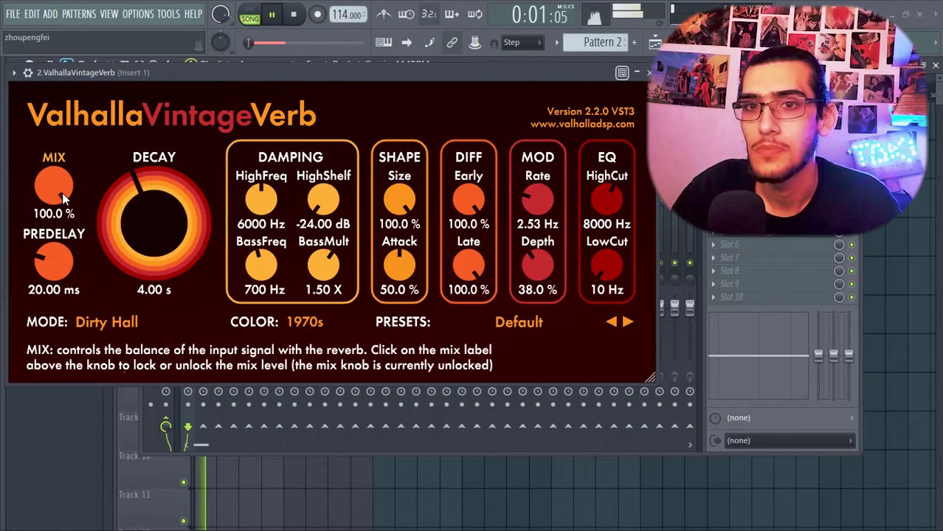
pyautogui.moveTo(62, 192); pyautogui.dragTo(68, 250)
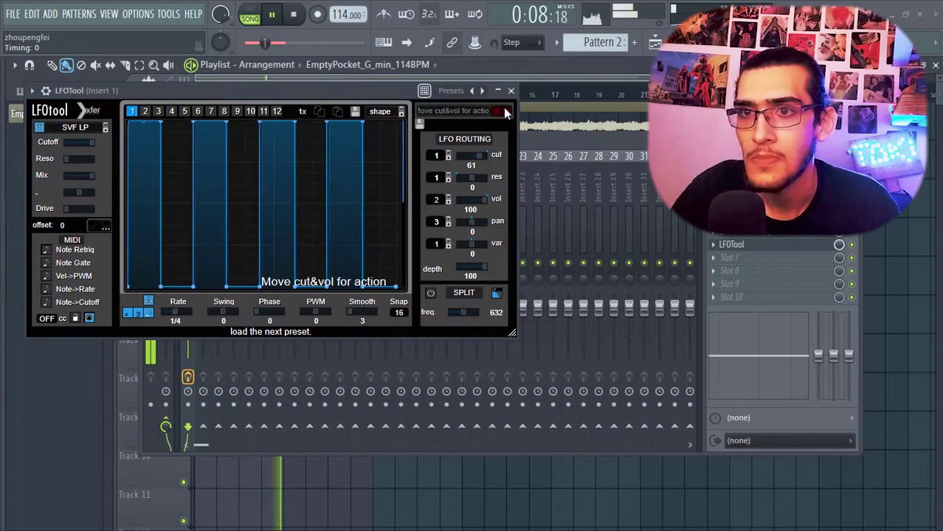
# Step through the LFOTool presets on Insert 1 and adjust the mix of ShaperBox2's Volume shaper.
pyautogui.click(502, 109)
pyautogui.click(503, 109)
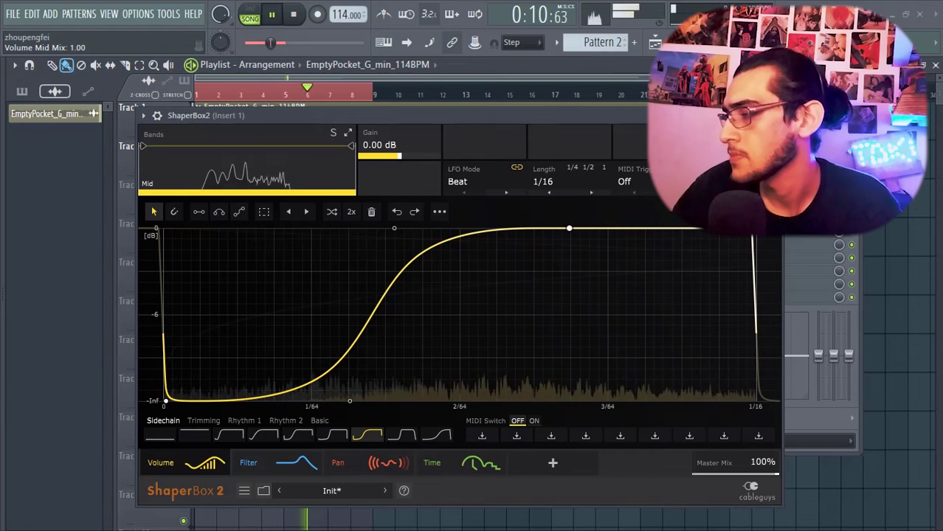
pyautogui.moveTo(247, 146); pyautogui.dragTo(246, 172)
pyautogui.moveTo(738, 153); pyautogui.dragTo(731, 153)
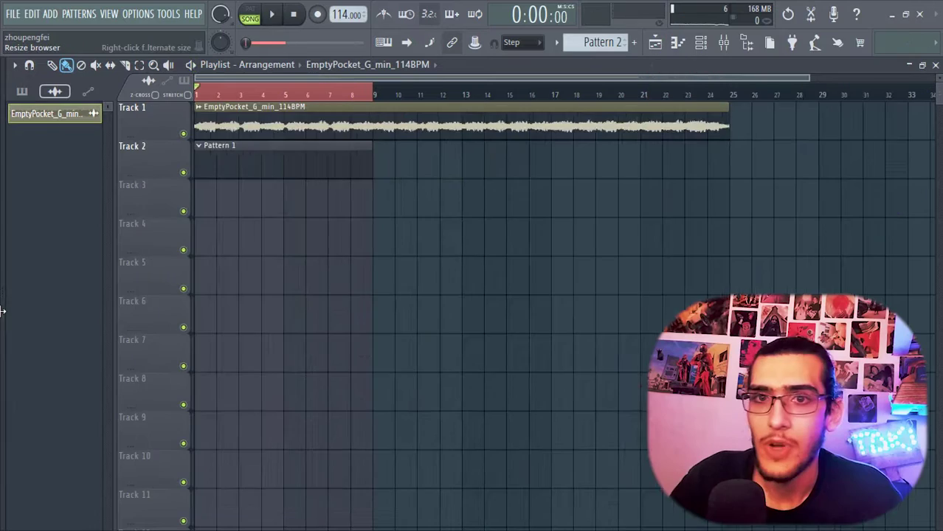
# Reveal the browser, find the Foreign Teck GOAT Drumkit, and add its 2013 snare to the channel rack.
pyautogui.moveTo(4, 307)
pyautogui.click(72, 146)
pyautogui.click(72, 98)
pyautogui.moveTo(5, 288); pyautogui.dragTo(12, 307)
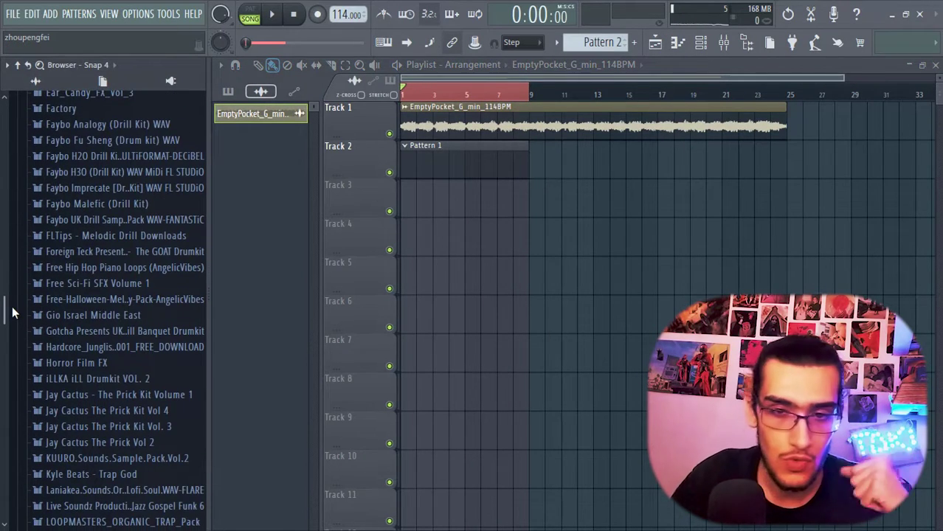
pyautogui.scroll(-3, 12, 314)
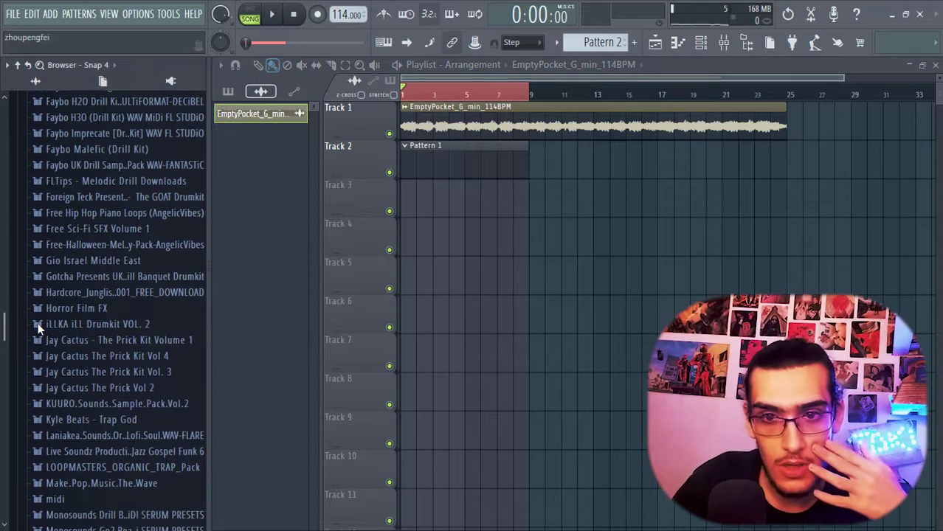
pyautogui.moveTo(38, 323); pyautogui.dragTo(25, 339)
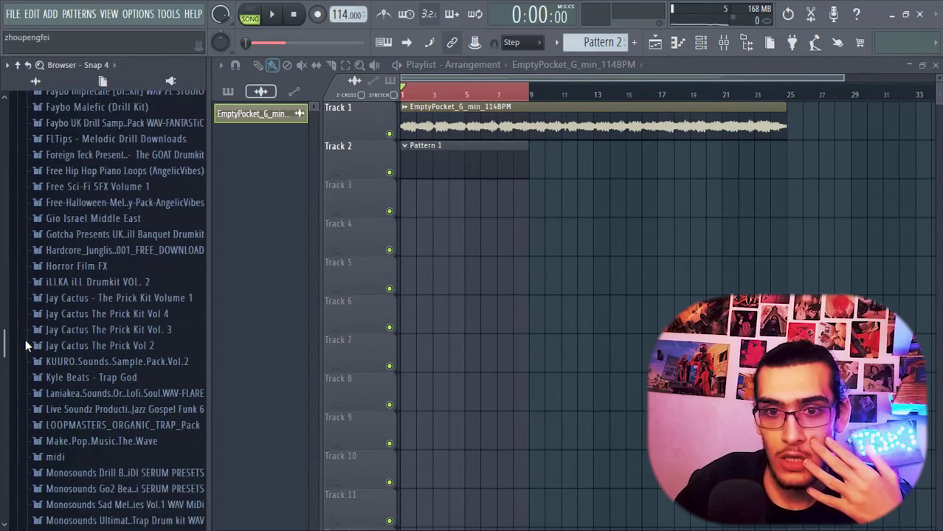
pyautogui.scroll(-12, 25, 339)
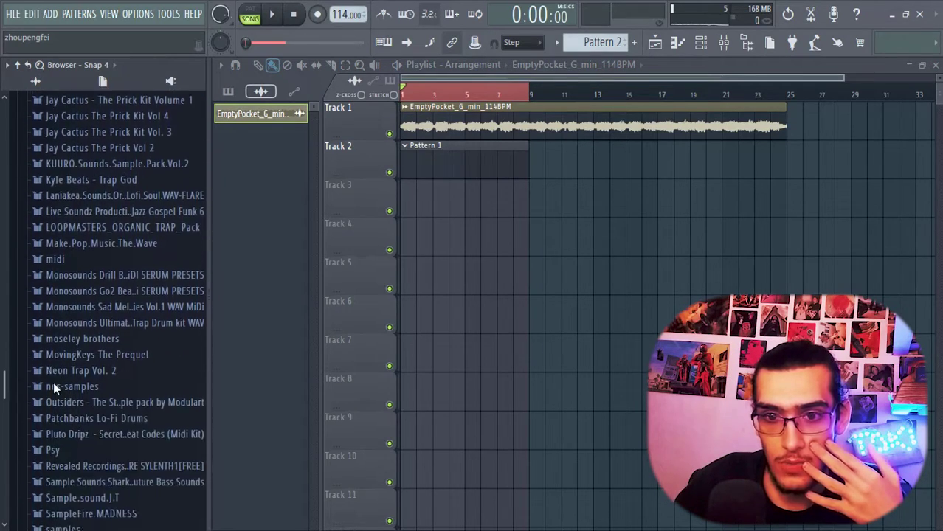
pyautogui.scroll(-12, 53, 384)
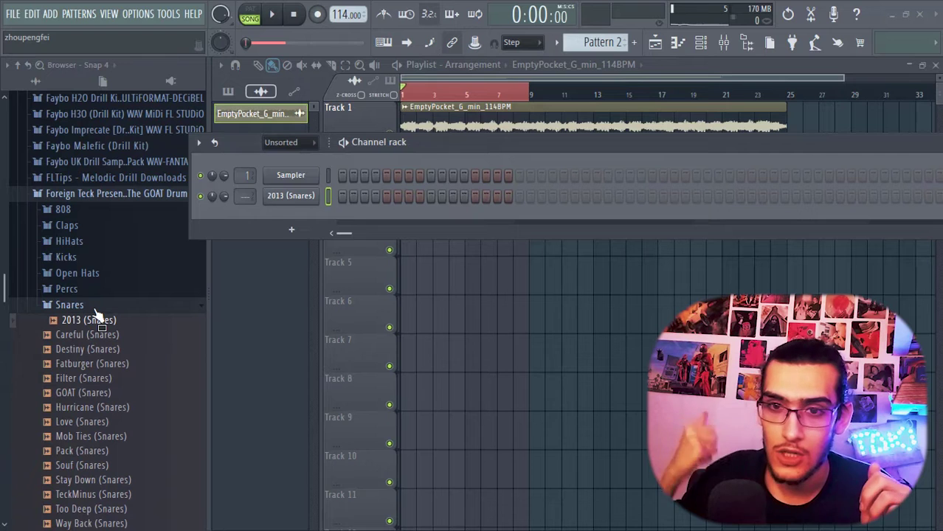
# Audition the kit's snares and add Mob Ties and Stay Down to the channel rack.
pyautogui.click(73, 438)
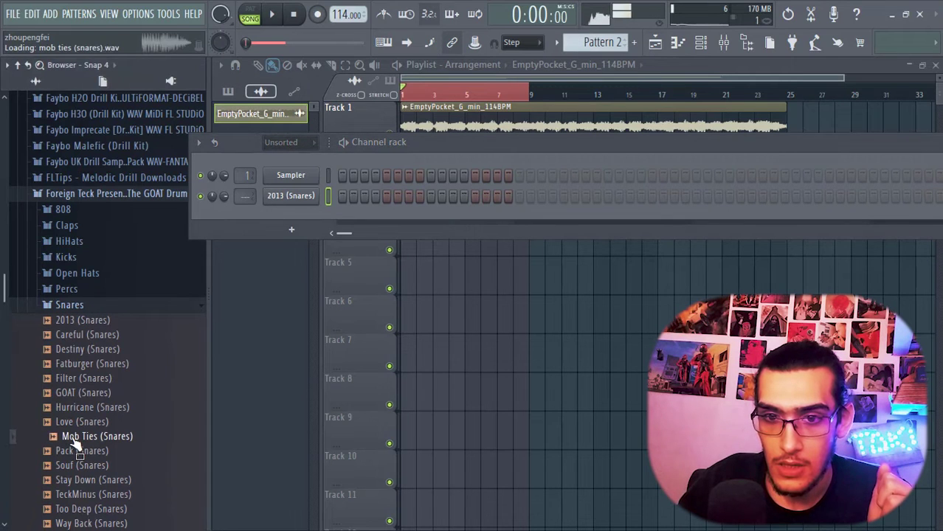
pyautogui.moveTo(273, 234); pyautogui.dragTo(276, 236)
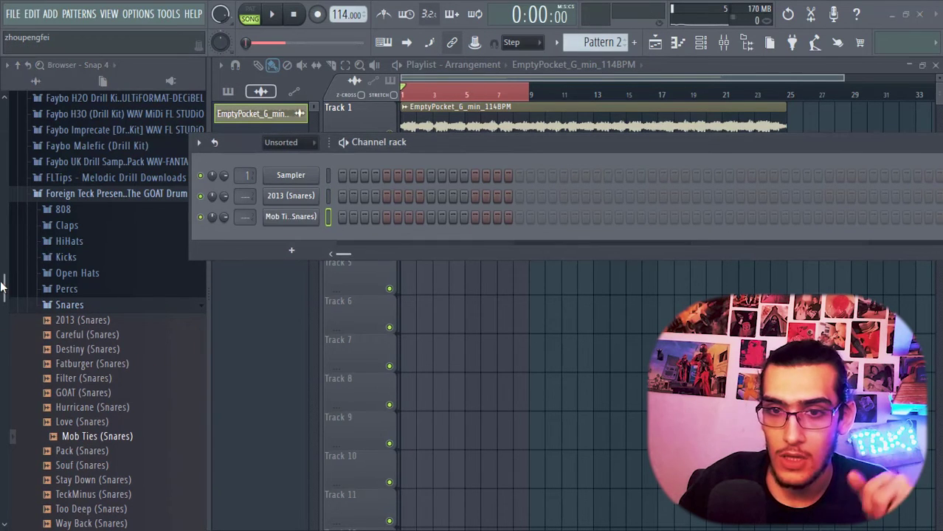
pyautogui.moveTo(1, 280); pyautogui.dragTo(1, 314)
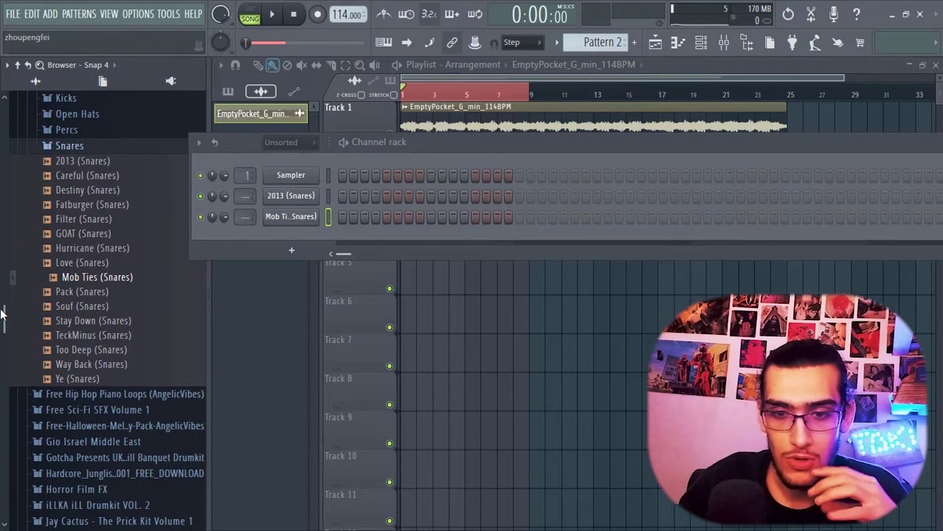
# Try the pokeeee (Perc) sample as a new channel and close its channel settings.
pyautogui.moveTo(91, 479); pyautogui.dragTo(294, 293)
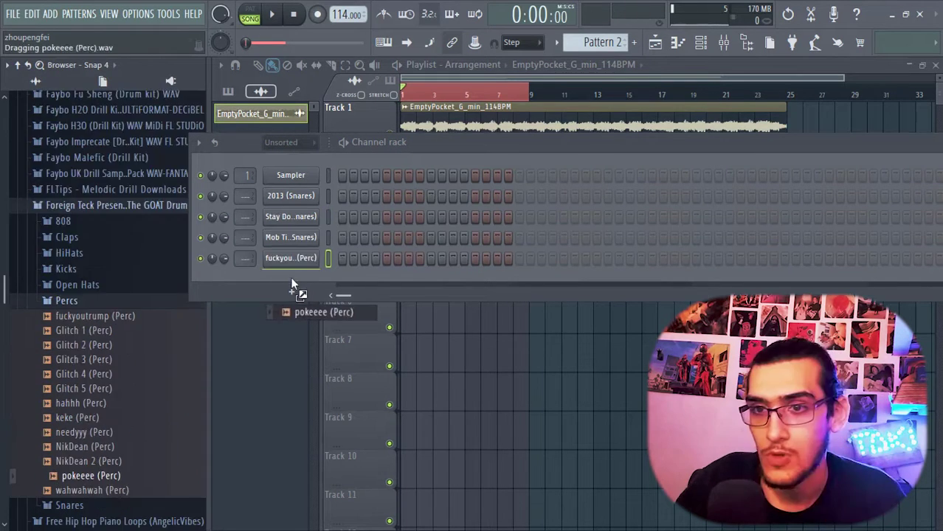
pyautogui.click(294, 291)
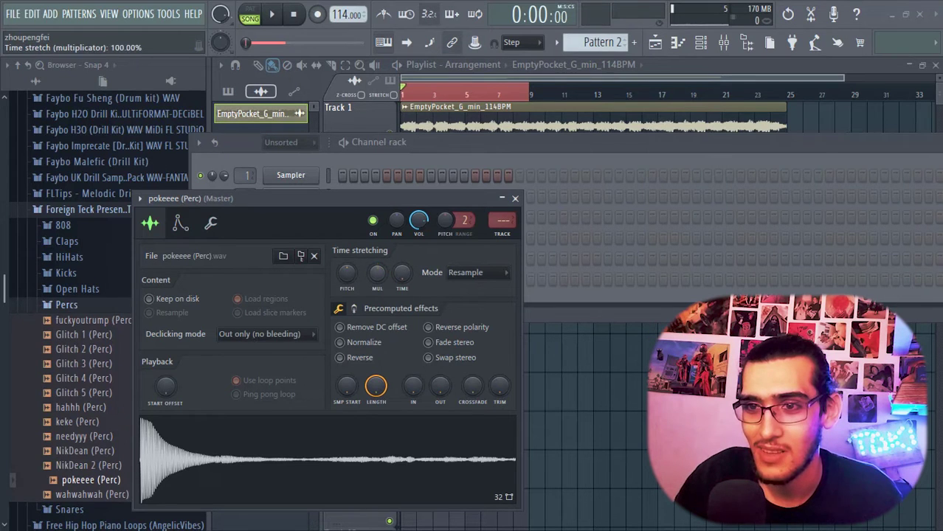
pyautogui.click(515, 198)
# Preview the kit's open hats and add 3 (OpenHat) to the channel rack.
pyautogui.click(76, 288)
pyautogui.click(86, 334)
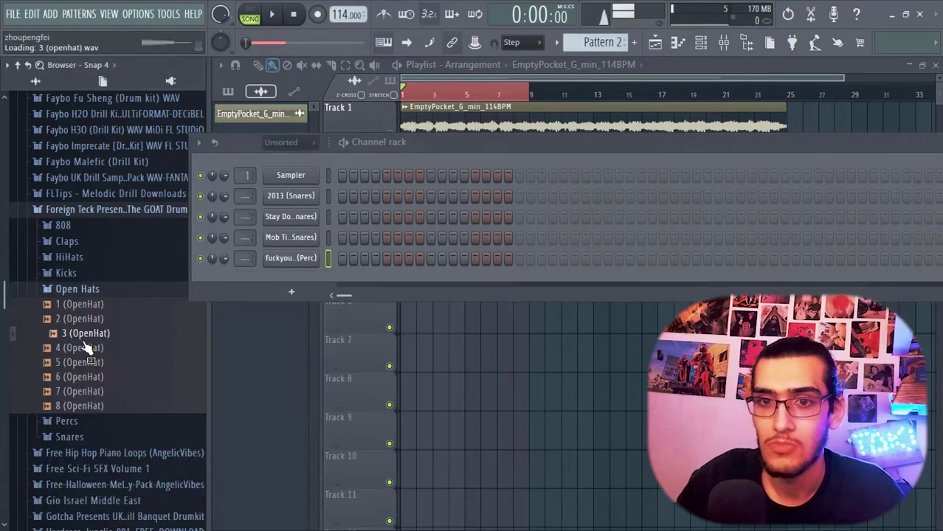
pyautogui.moveTo(322, 272); pyautogui.dragTo(295, 269)
# Move the channel rack off the arrangement and place 8 (OpenHat) on playlist Track 3 near the end of bar 8.
pyautogui.click(85, 407)
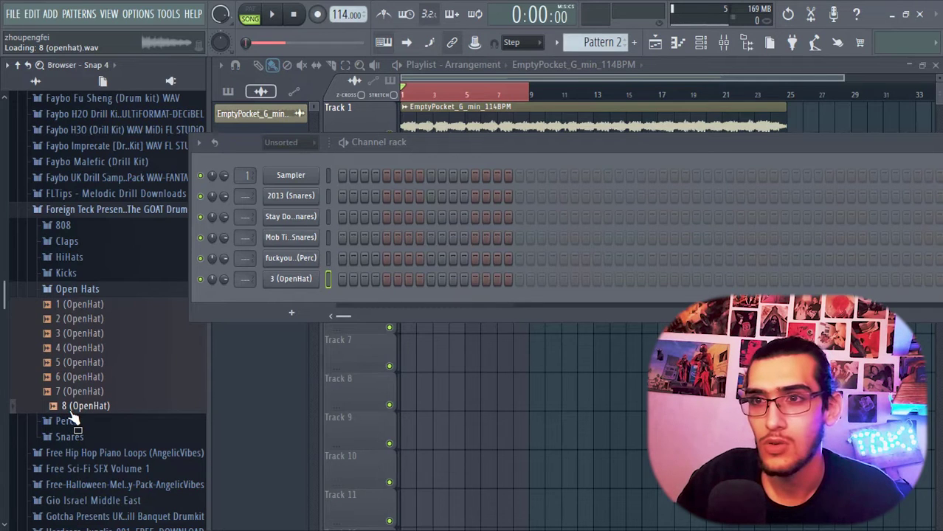
pyautogui.moveTo(503, 150); pyautogui.dragTo(756, 409)
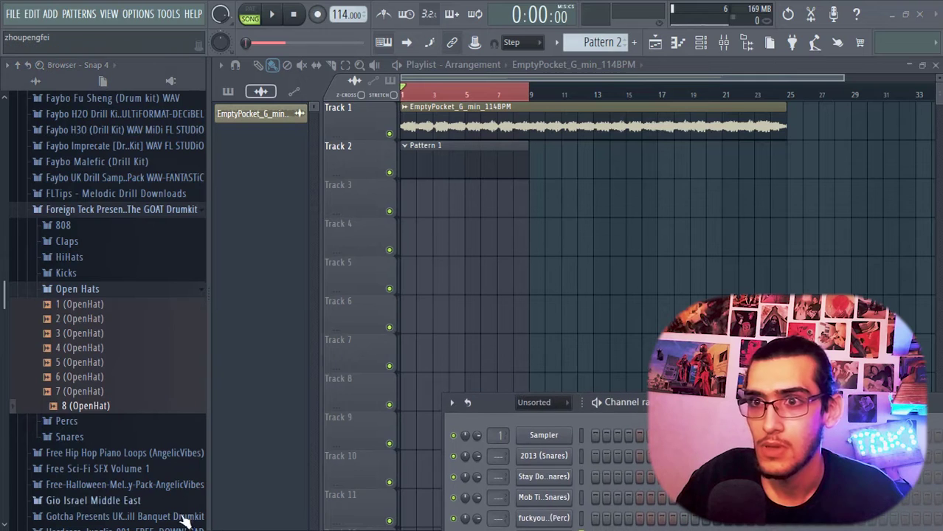
pyautogui.moveTo(116, 415); pyautogui.dragTo(524, 202)
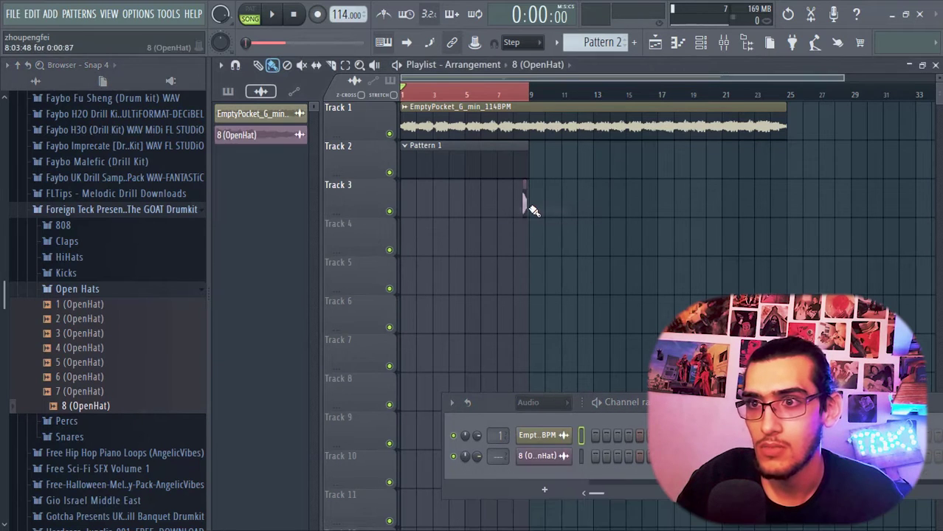
# Reverse the 8 (OpenHat) sample in its channel settings and close them.
pyautogui.doubleClick(523, 201)
pyautogui.click(232, 249)
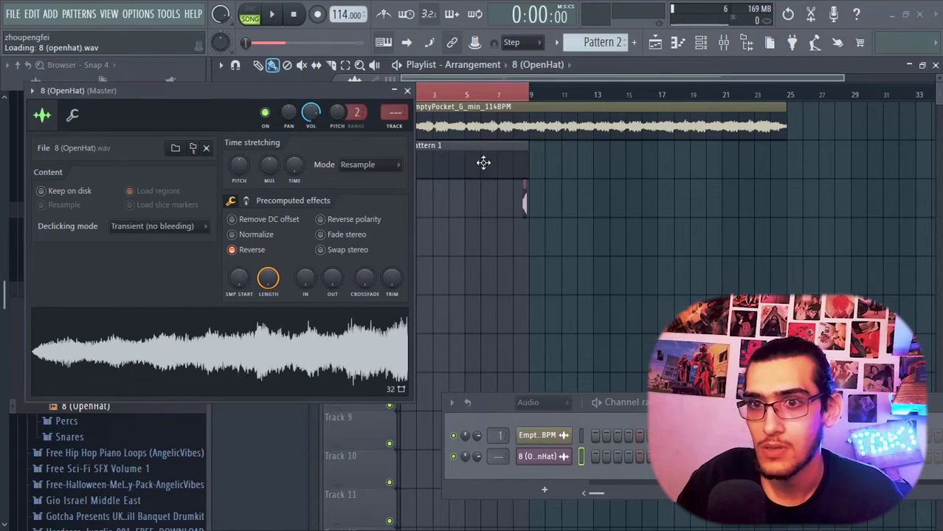
pyautogui.click(407, 91)
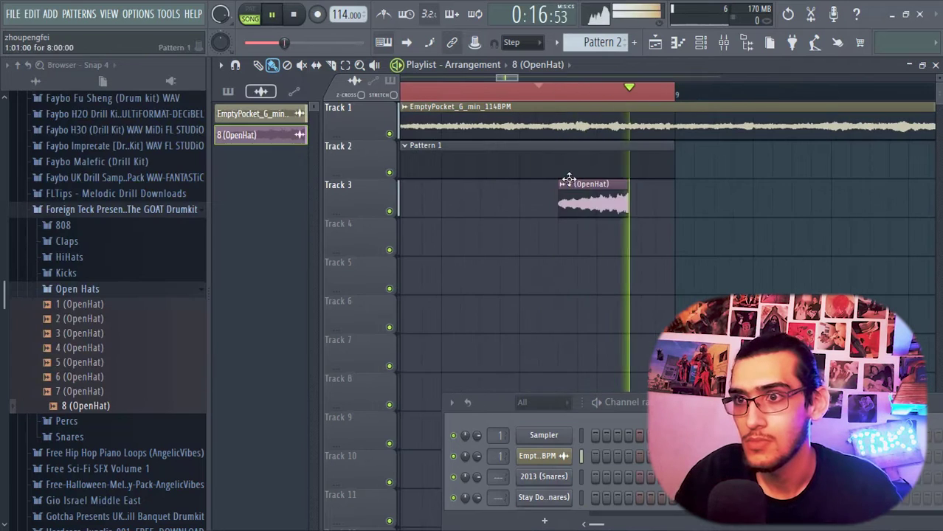
# Stretch the reversed 8 (OpenHat) clip on Track 3 so it ends exactly at bar 9, and play it back.
pyautogui.press('space')
pyautogui.moveTo(600, 195); pyautogui.dragTo(664, 201)
pyautogui.hotkey('ctrl', 'z')
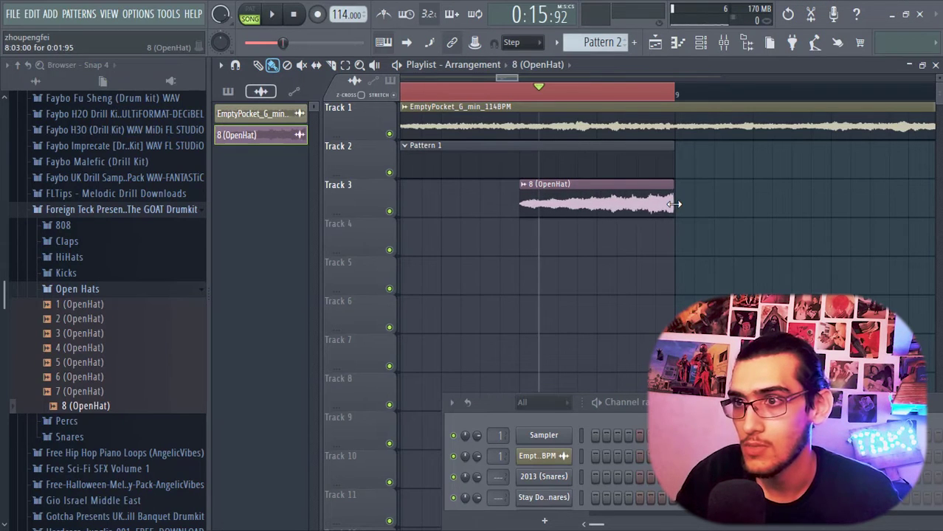
pyautogui.press('space')
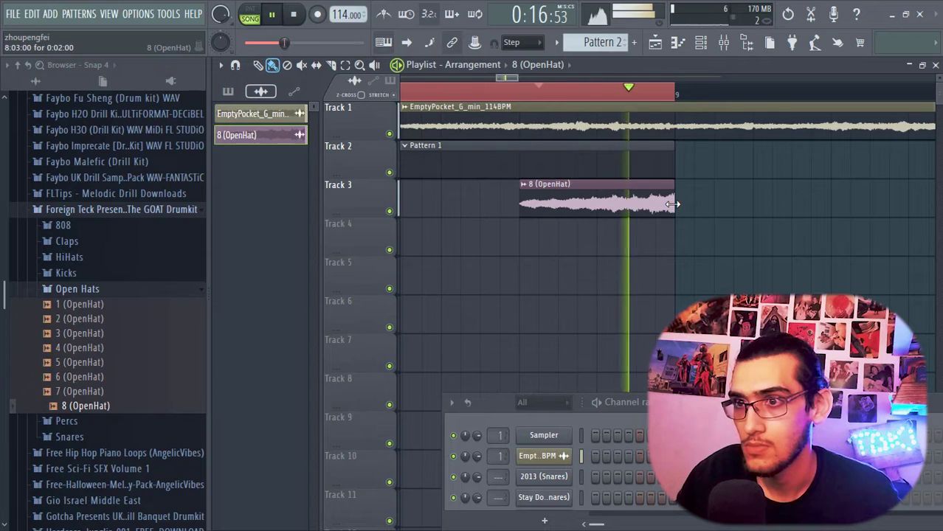
pyautogui.press('space')
# Adjust the time-stretching pitch of the 8 (OpenHat) sample and play the arrangement to hear it.
pyautogui.doubleClick(667, 205)
pyautogui.moveTo(239, 165); pyautogui.dragTo(239, 194)
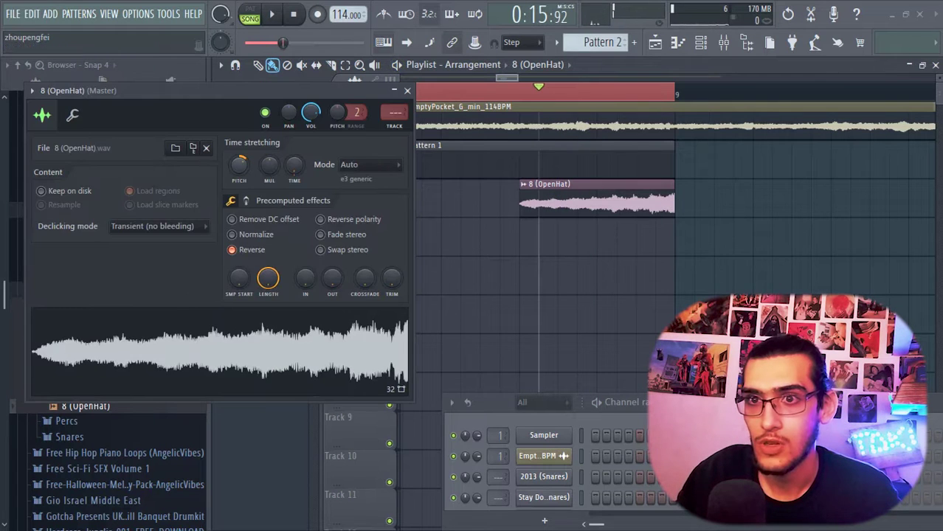
pyautogui.press('space')
# Create a volume automation on the 8 (OpenHat) clip, curve it to rise toward bar 9, and play it back.
pyautogui.click(427, 92)
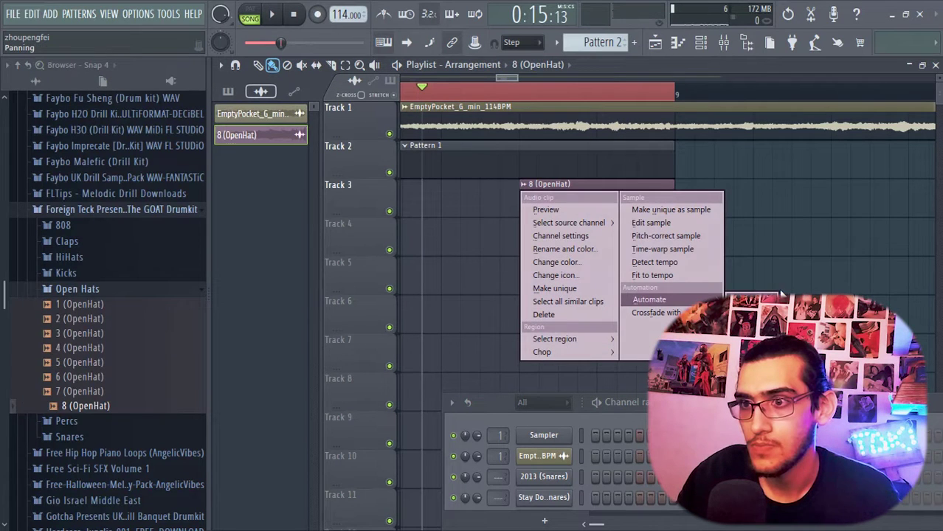
pyautogui.click(649, 299)
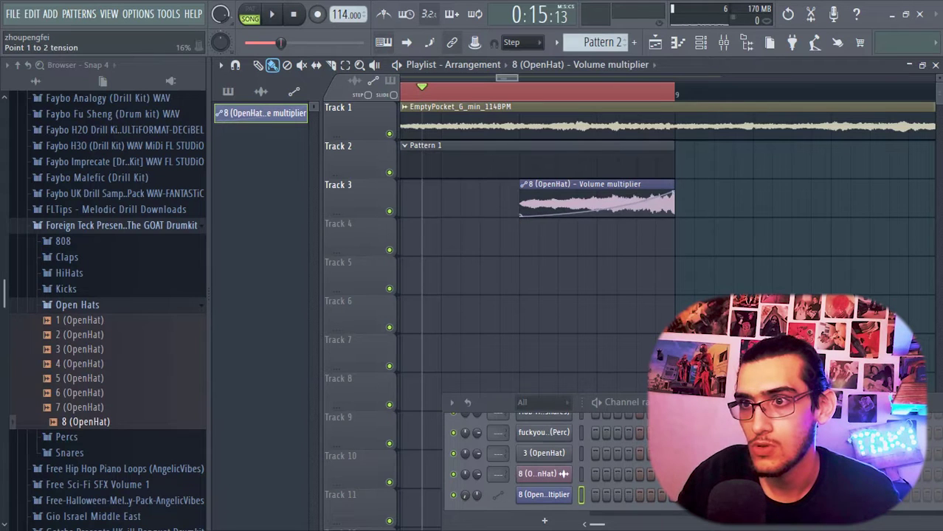
pyautogui.press('space')
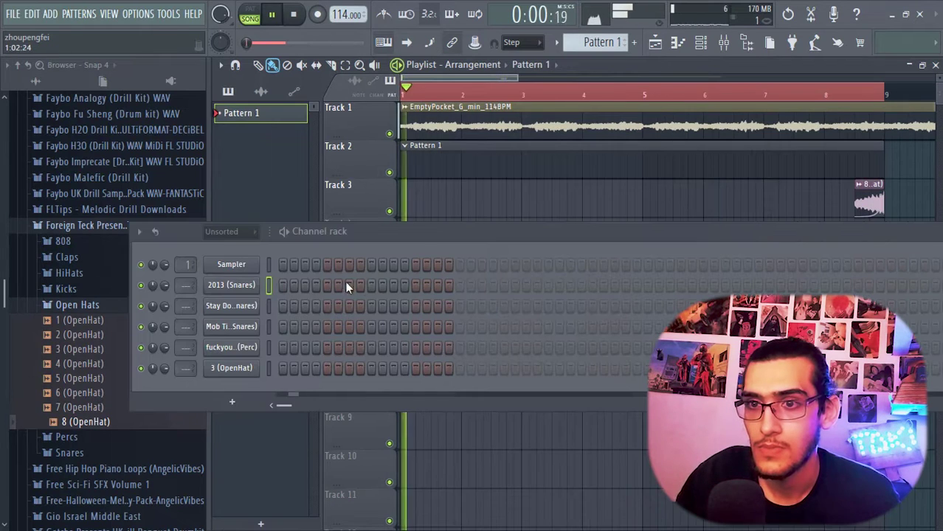
# Place 2013 (Snares) hits on steps 9 and 25 of Pattern 1, repeating the rhythm through bar 8.
pyautogui.click(370, 285)
pyautogui.press('space')
pyautogui.press('space')
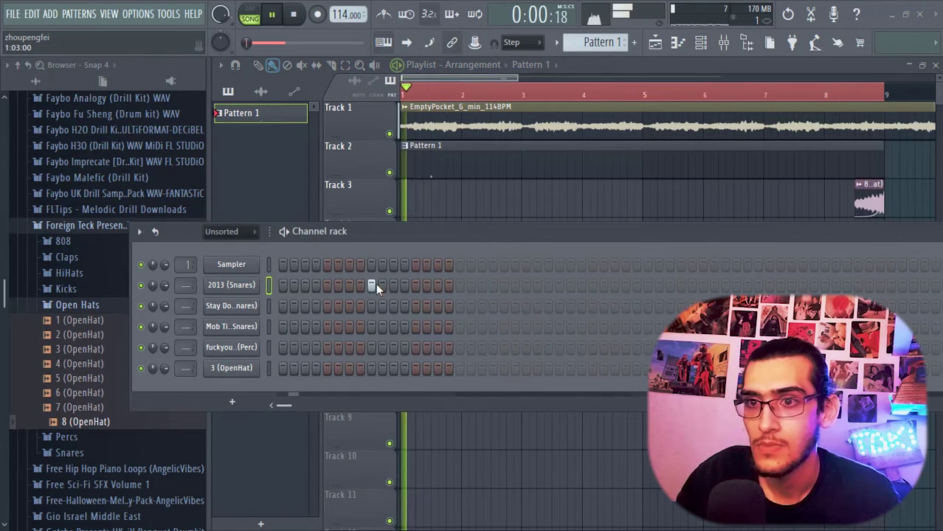
pyautogui.click(547, 285)
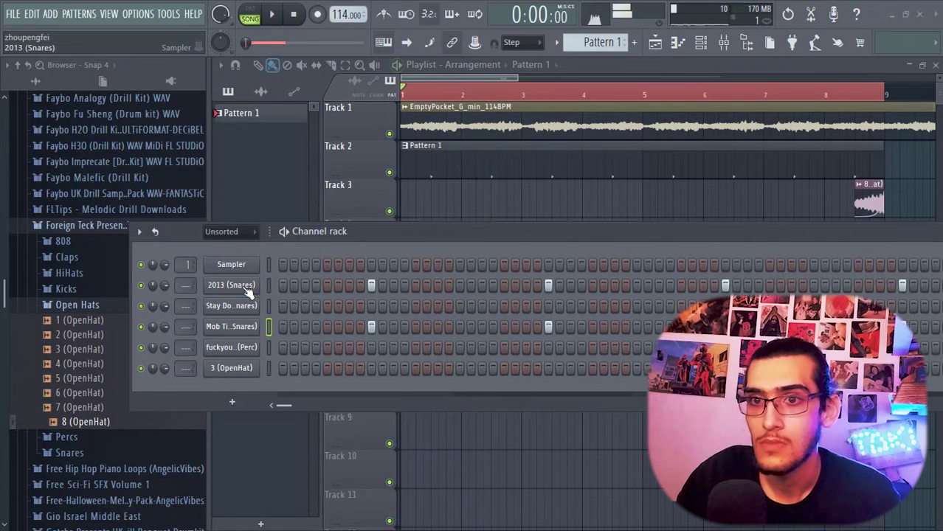
# Move the snare hits from the 2013 channel to the Mob Ties channel and play the pattern.
pyautogui.rightClick(248, 290)
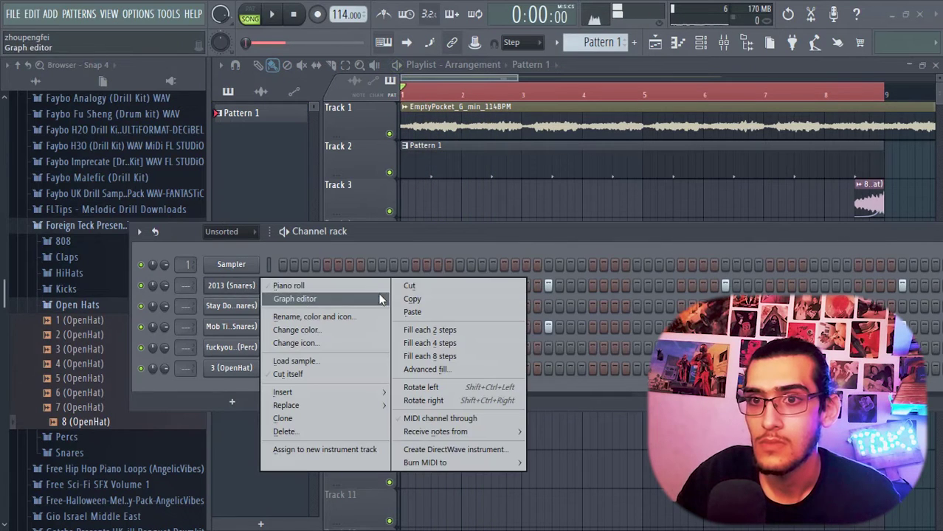
pyautogui.click(407, 286)
pyautogui.press('space')
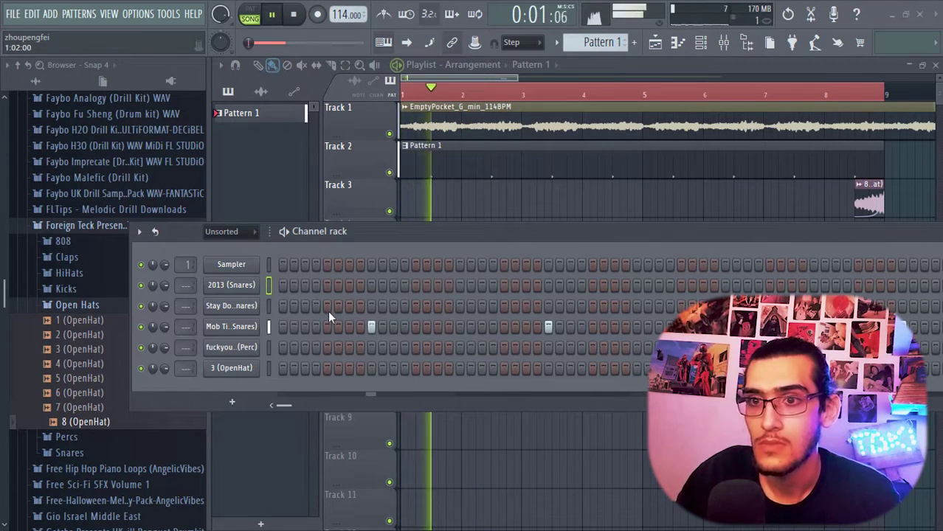
# Add syncopated hits on the Stay Down and 2013 snares, and duplicate the 2013 notes from bars 1–4 into bars 5–8.
pyautogui.click(503, 305)
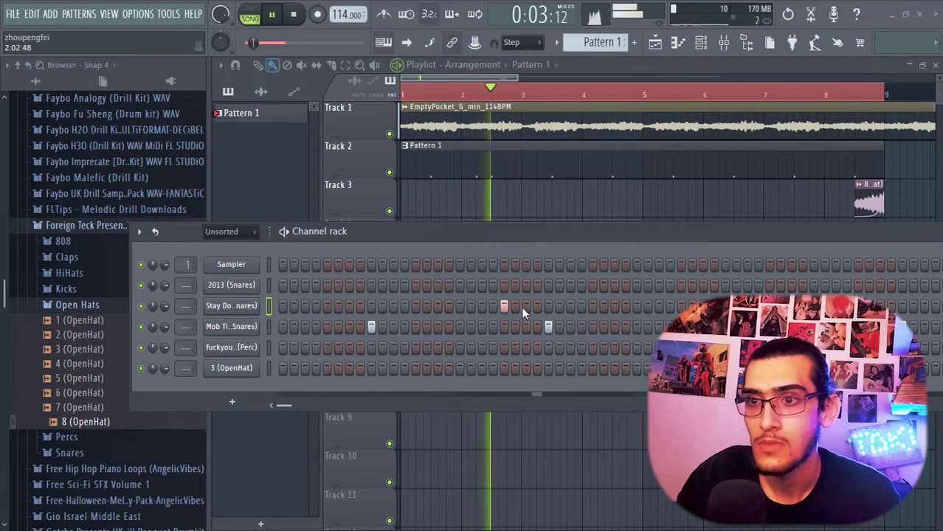
pyautogui.click(680, 285)
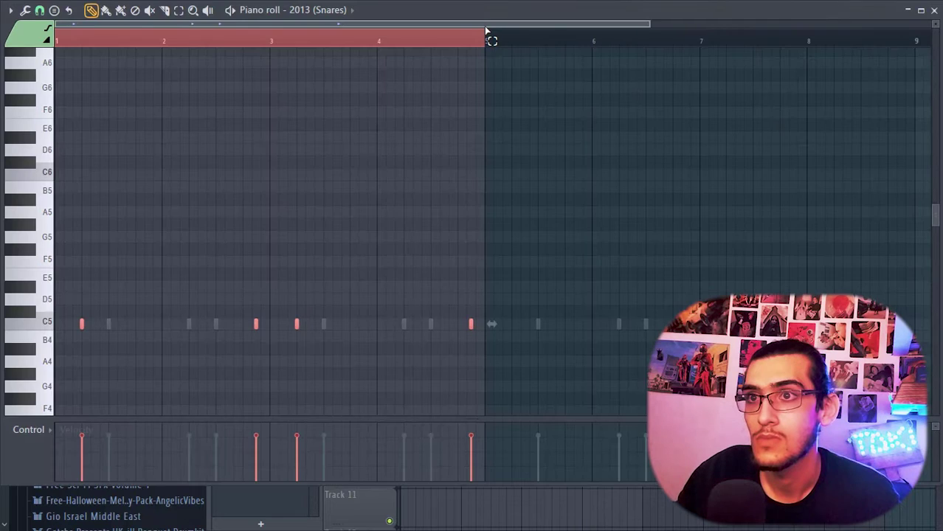
pyautogui.hotkey('ctrl', 'b')
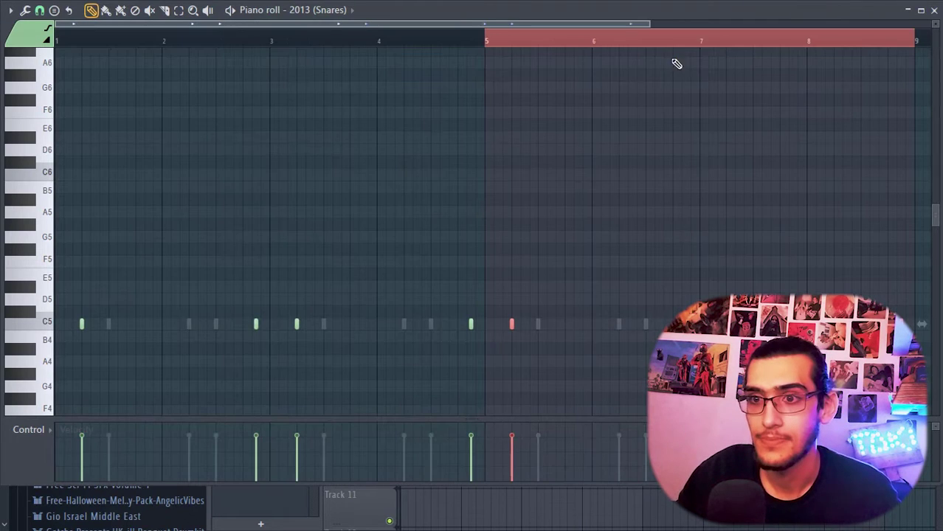
pyautogui.click(934, 9)
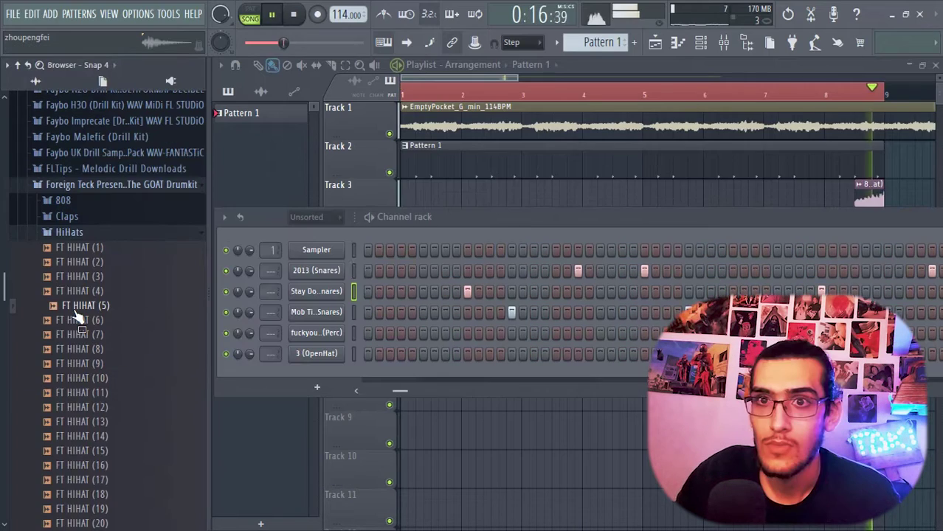
# Add FT HIHAT samples to the channel rack and draw three consecutive F4 notes on FT HIHAT (9) at the end of bar 1.
pyautogui.moveTo(65, 305); pyautogui.dragTo(317, 263)
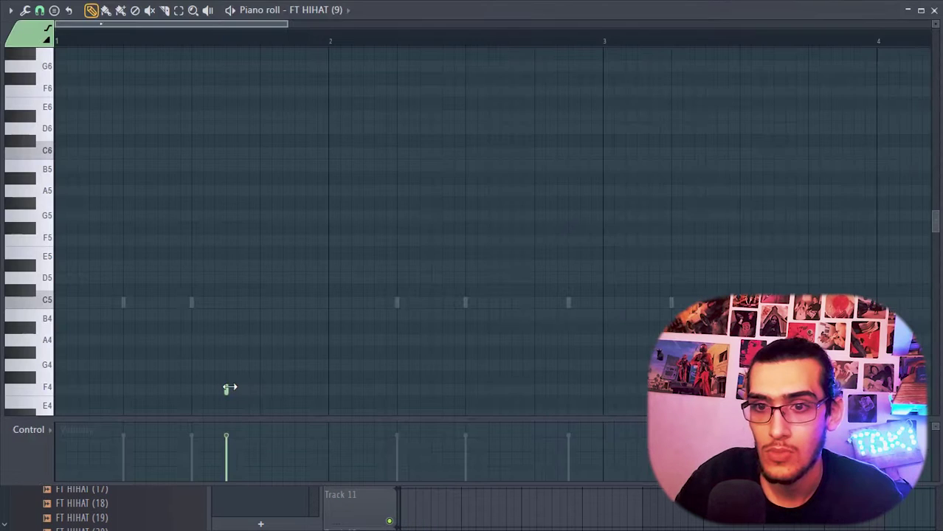
pyautogui.press('space')
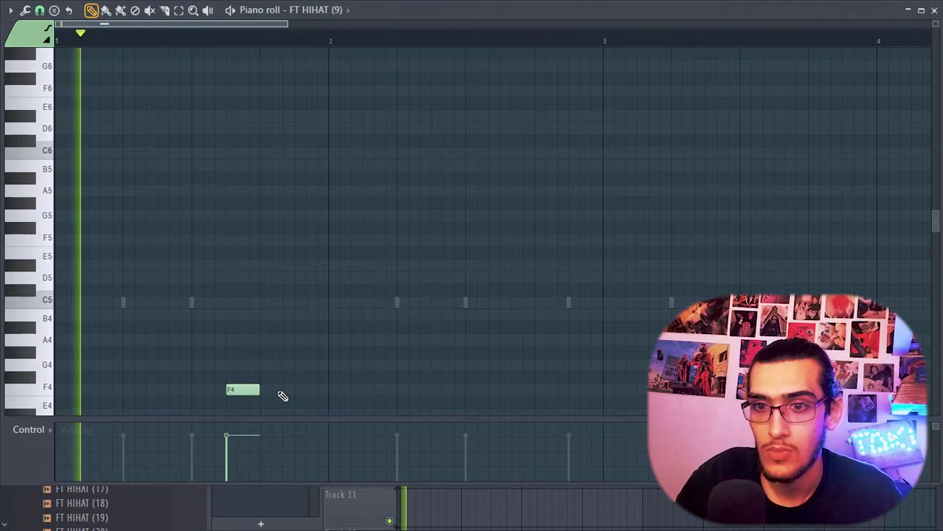
pyautogui.click(269, 390)
pyautogui.moveTo(270, 389); pyautogui.dragTo(265, 389)
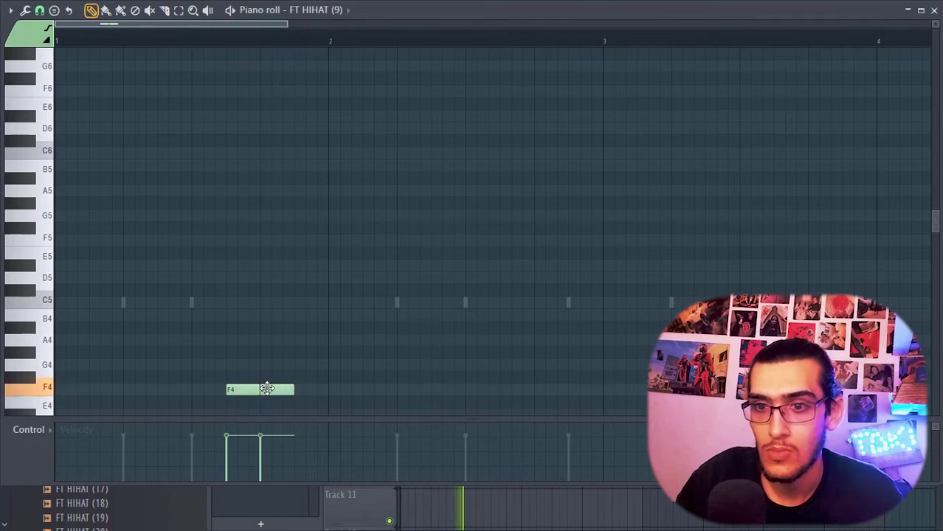
pyautogui.click(301, 391)
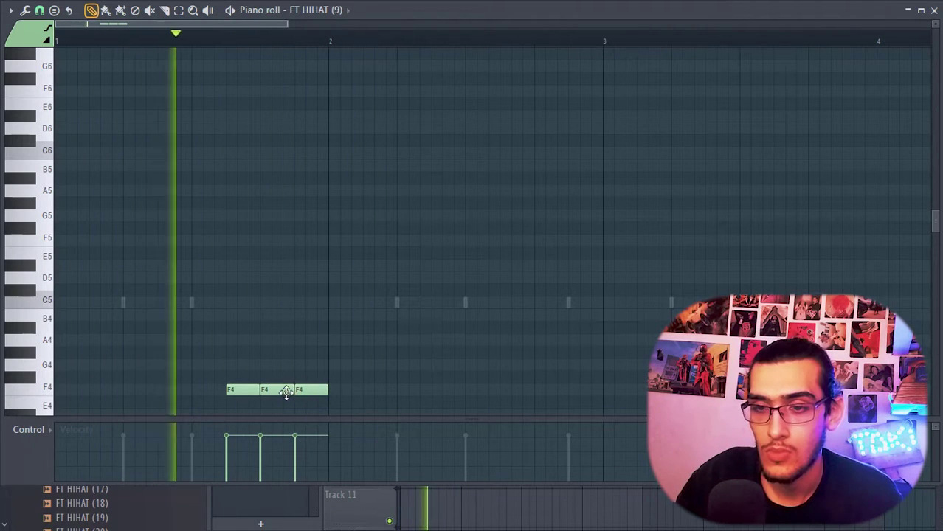
# Split the middle F4 hi-hat note into three short hits, add a descending F4, E4, D#4 figure ending bar 2, and play it.
pyautogui.press('space')
pyautogui.moveTo(293, 395); pyautogui.dragTo(271, 395)
pyautogui.click(277, 392)
pyautogui.click(287, 394)
pyautogui.press('space')
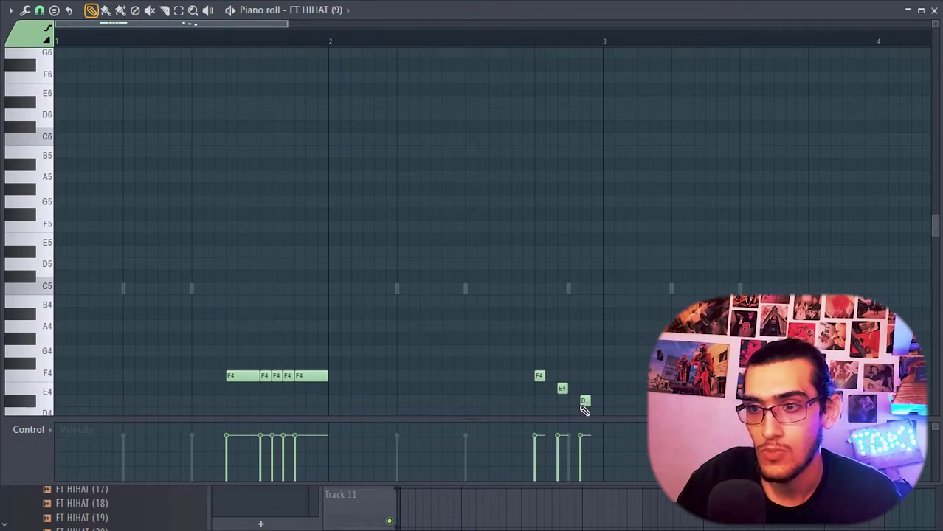
pyautogui.press('space')
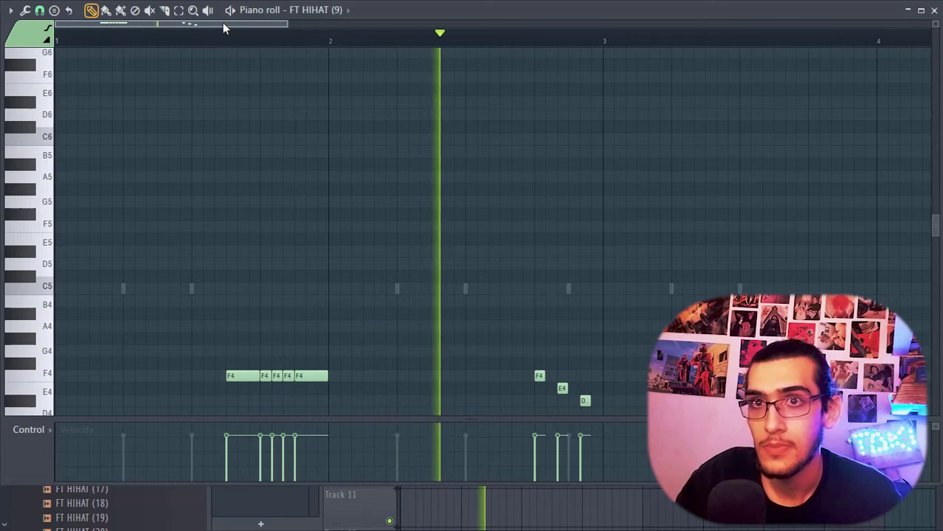
# Place three short F4 hi-hat hits near the end of bar 3 and chop each into a fast roll with the Chopper.
pyautogui.moveTo(222, 22); pyautogui.dragTo(252, 26)
pyautogui.click(600, 376)
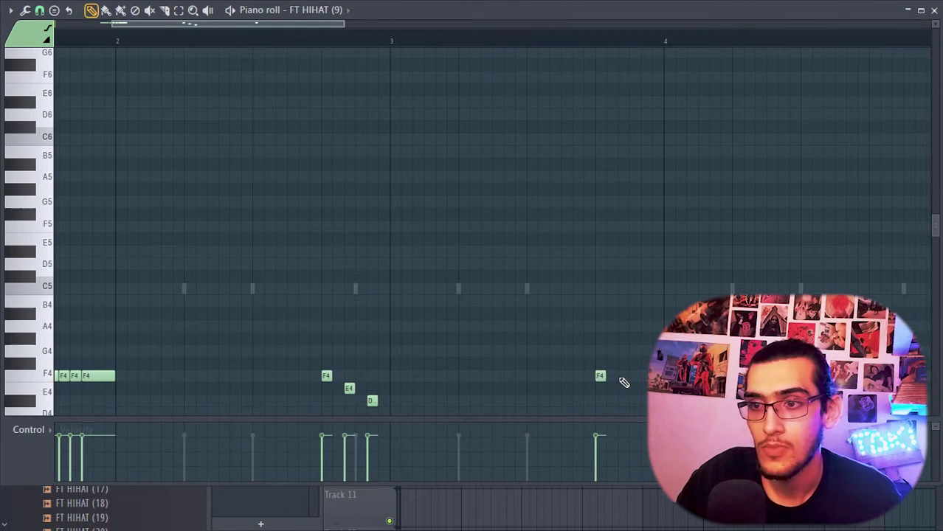
pyautogui.hotkey('alt', 'u')
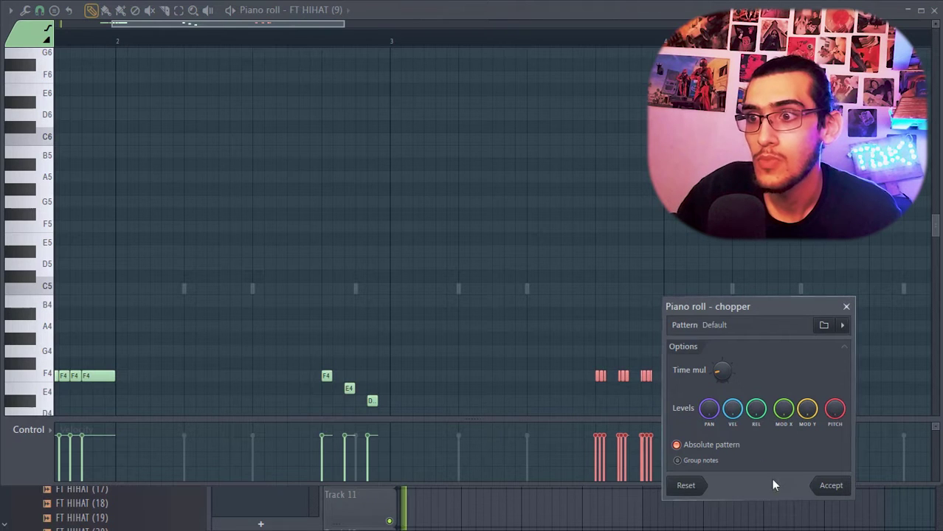
pyautogui.click(830, 486)
# Move the chopped hi-hat rolls to the end of bar 4, and end bar 3 with an F4 hit followed by three D#4 hits.
pyautogui.rightClick(591, 294)
pyautogui.press('space')
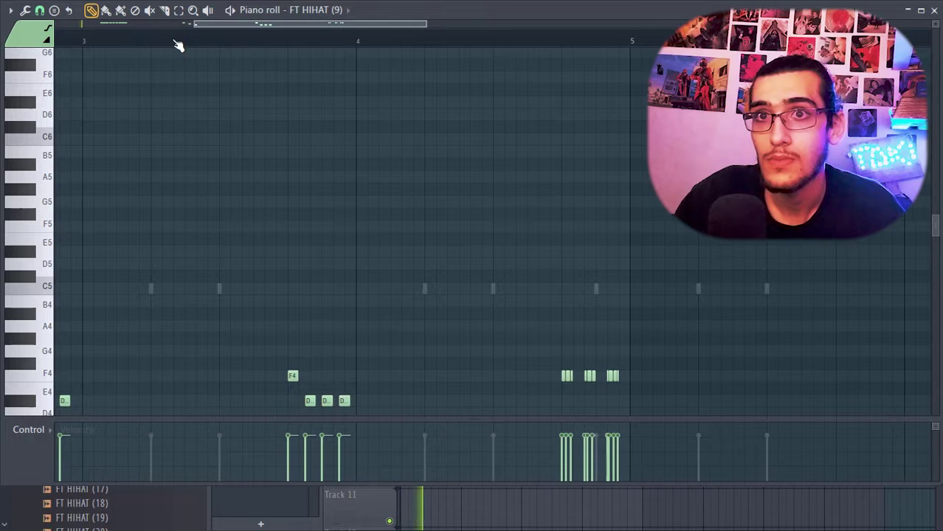
pyautogui.click(179, 42)
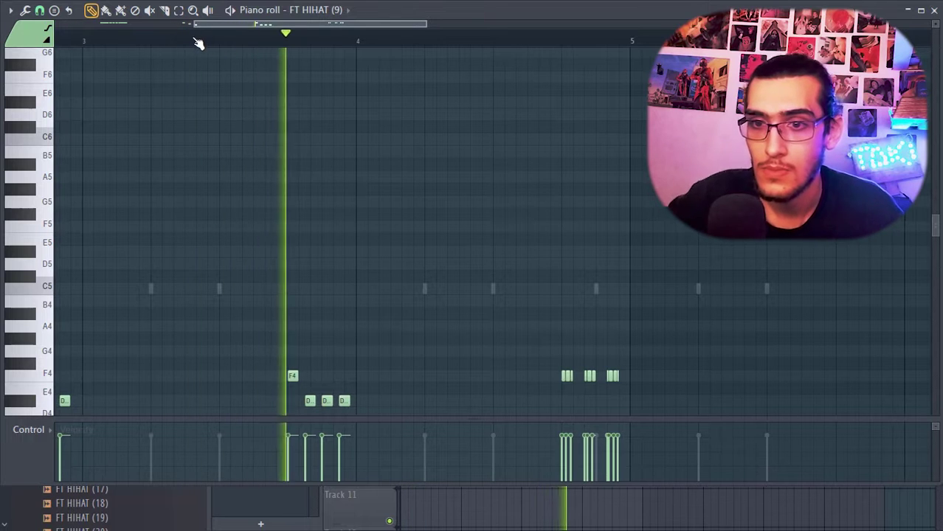
pyautogui.rightClick(293, 376)
pyautogui.press('space')
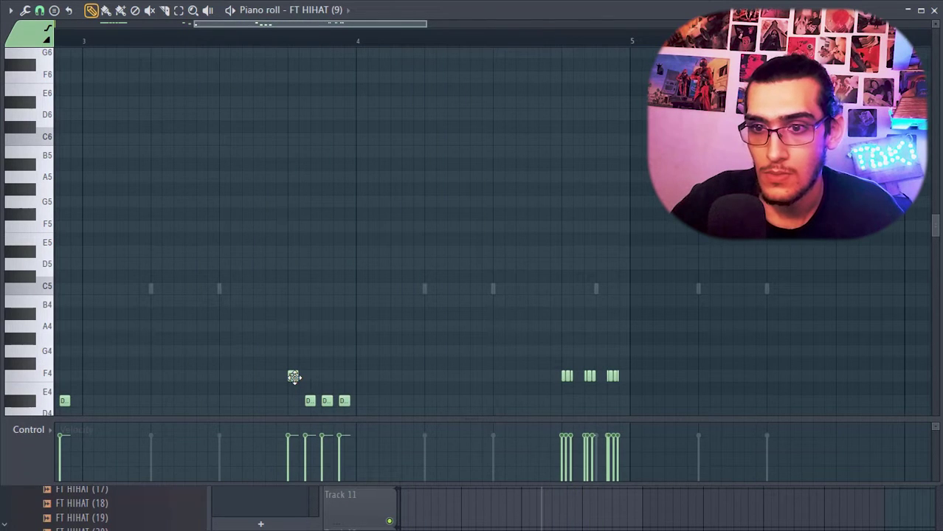
pyautogui.click(293, 376)
pyautogui.press('space')
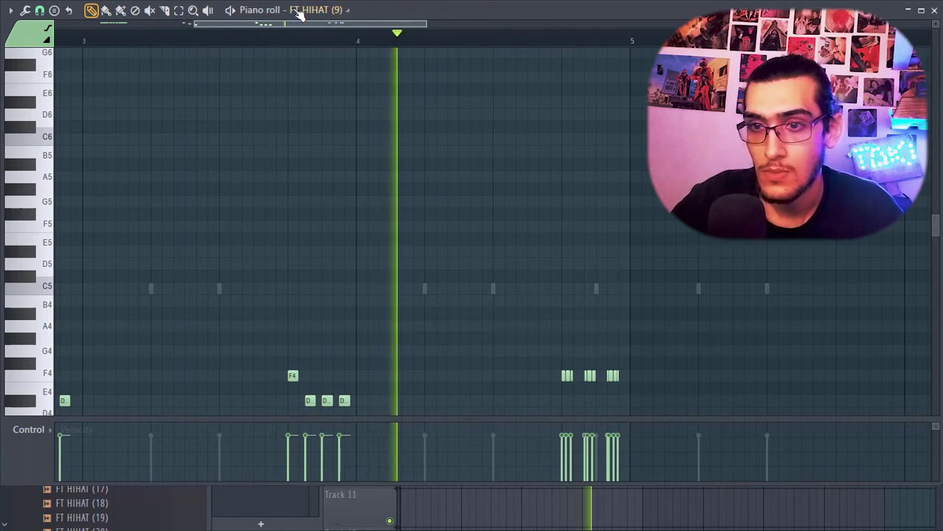
# Duplicate the four-bar FT HIHAT (9) pattern into bars 5–8, play it, and close the piano roll.
pyautogui.moveTo(193, 24); pyautogui.dragTo(4, 21)
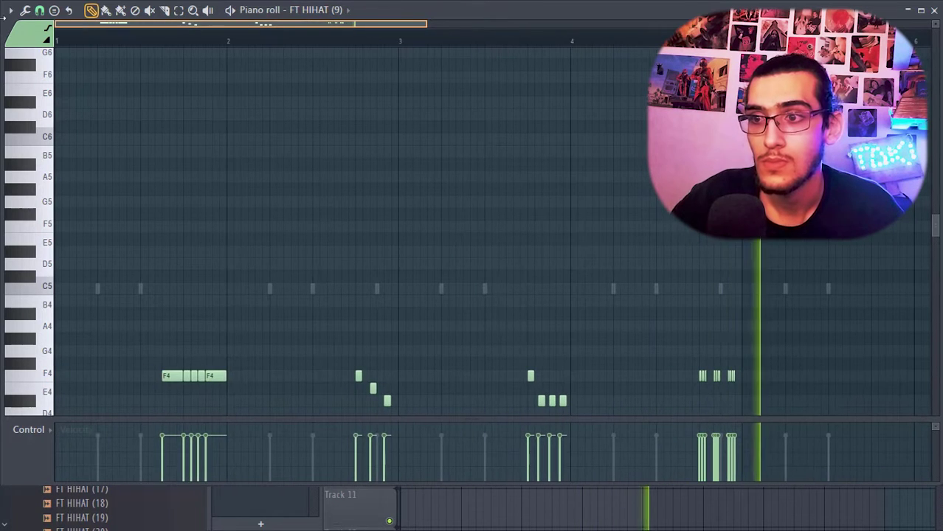
pyautogui.press('space')
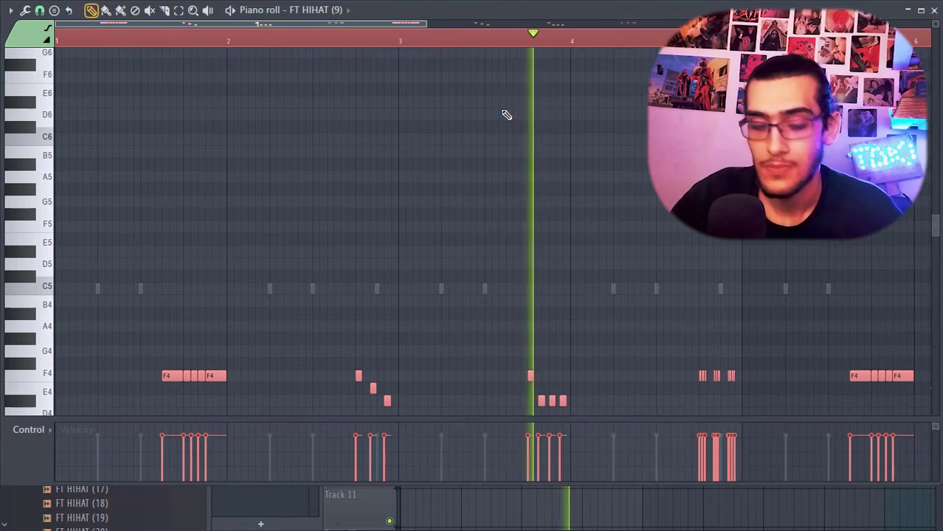
pyautogui.press('space')
pyautogui.press('space')
pyautogui.click(933, 10)
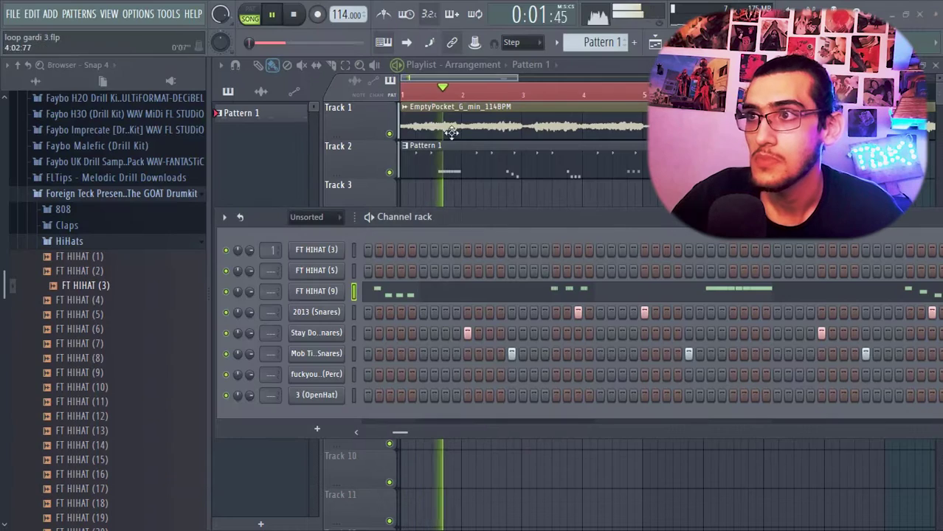
# Draw two adjacent C5 hits on FT HIHAT (5) just before the F4 run in bar 1, and two spaced C5 hits in bar 2.
pyautogui.moveTo(240, 162); pyautogui.dragTo(241, 177)
pyautogui.click(269, 174)
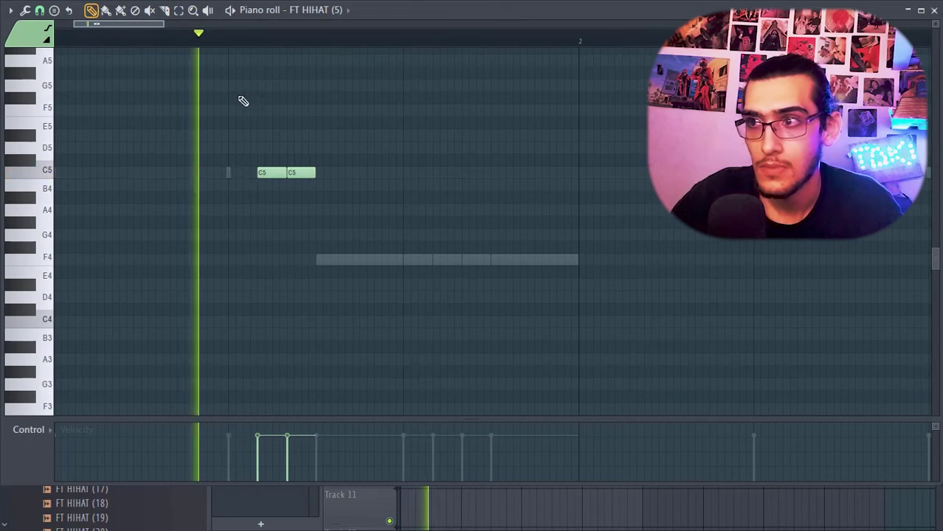
pyautogui.moveTo(134, 23); pyautogui.dragTo(203, 23)
pyautogui.press('space')
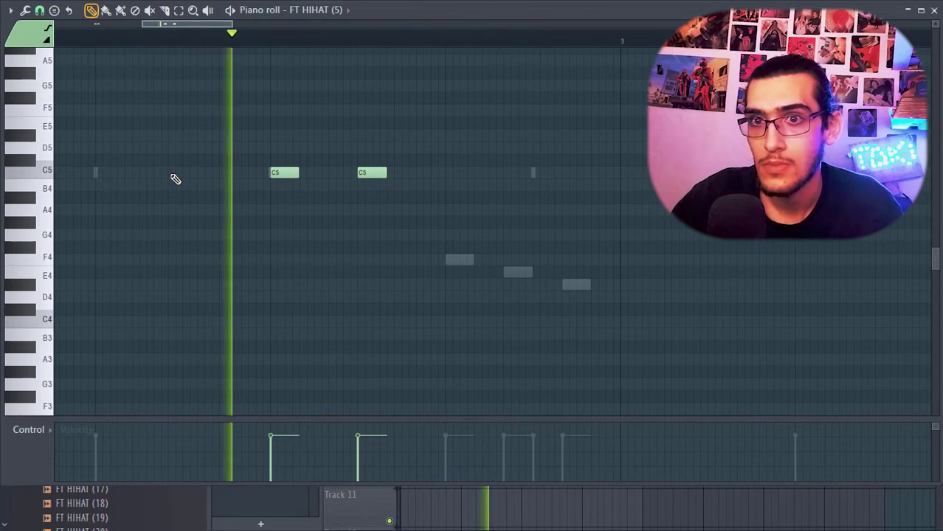
# Shift the second C5 hit in bar 2 slightly later and add an evenly spaced C5 hit before the first.
pyautogui.press('space')
pyautogui.moveTo(368, 172); pyautogui.dragTo(389, 173)
pyautogui.press('space')
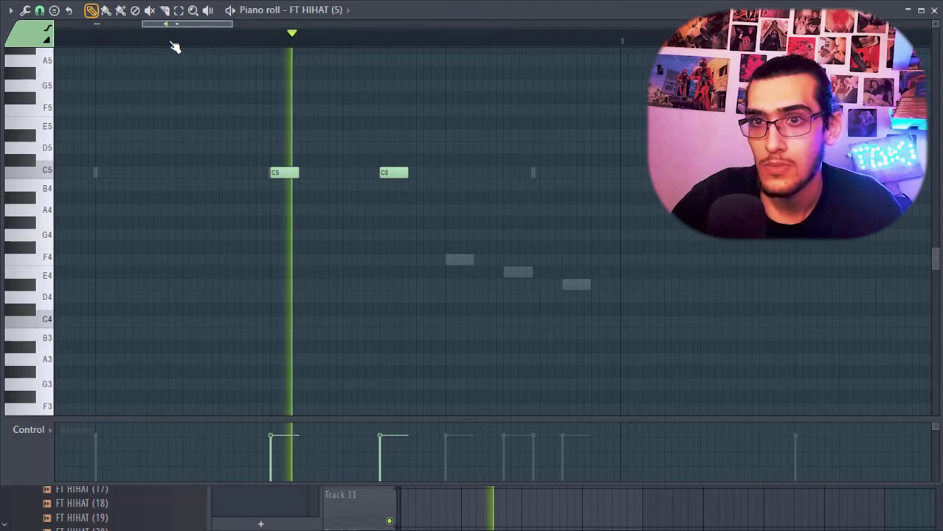
pyautogui.press('space')
pyautogui.click(165, 172)
pyautogui.press('space')
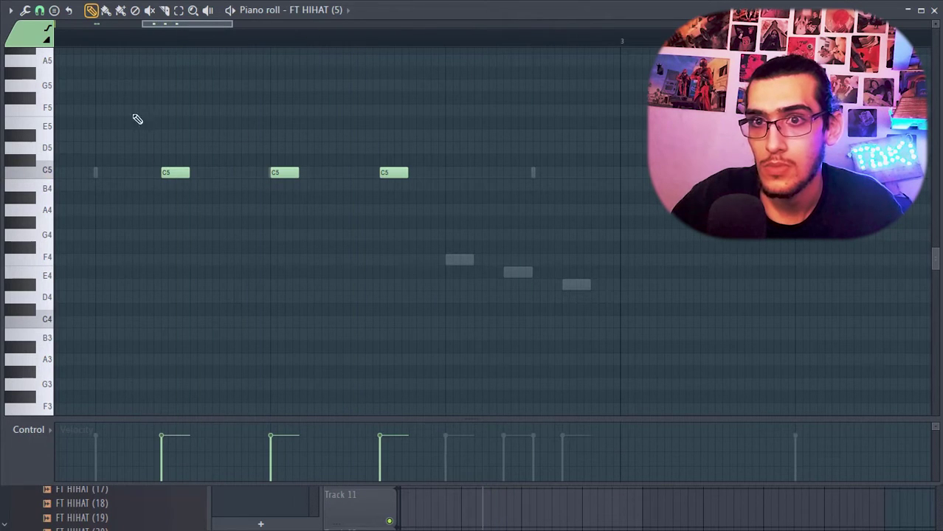
# Play bar 2 and complete a run of three adjacent C5 hits just before the F4 hit in bar 3.
pyautogui.click(59, 41)
pyautogui.press('space')
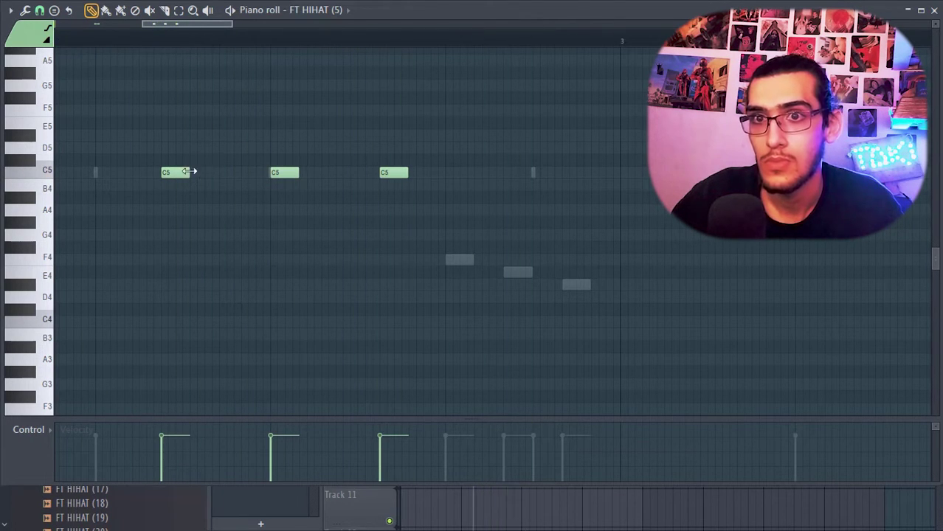
pyautogui.press('space')
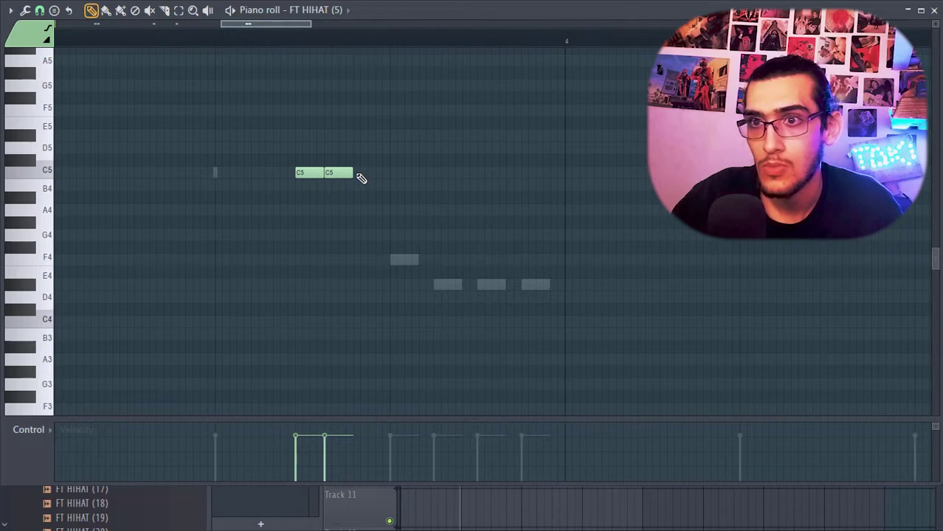
pyautogui.click(360, 179)
pyautogui.click(310, 41)
pyautogui.press('space')
# Draw a descending B4, A#4, F#4 run just before the F4 rolls in bar 4 and play it.
pyautogui.click(555, 199)
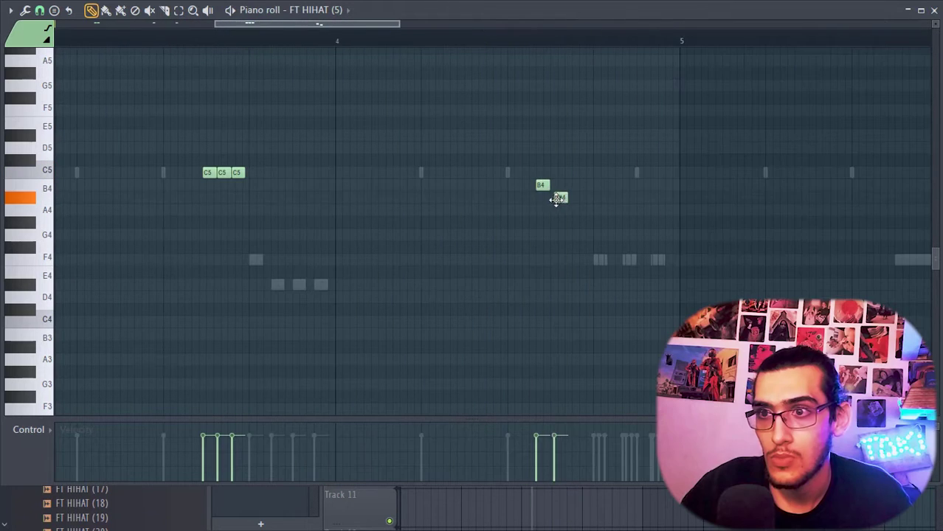
pyautogui.click(579, 222)
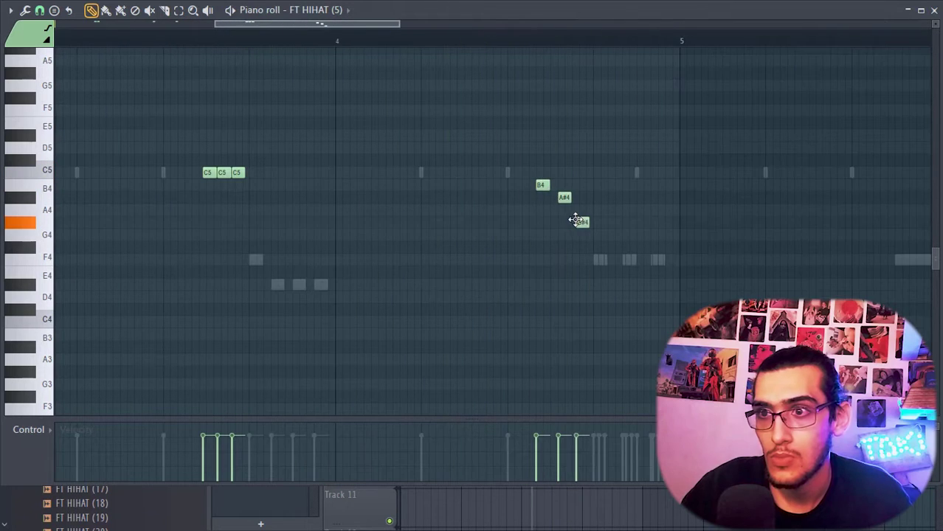
pyautogui.press('space')
pyautogui.press('space')
pyautogui.moveTo(583, 247)
pyautogui.mouseDown()
pyautogui.moveTo(575, 237)
pyautogui.moveTo(571, 249)
pyautogui.mouseUp()
pyautogui.rightClick(578, 222)
pyautogui.press('space')
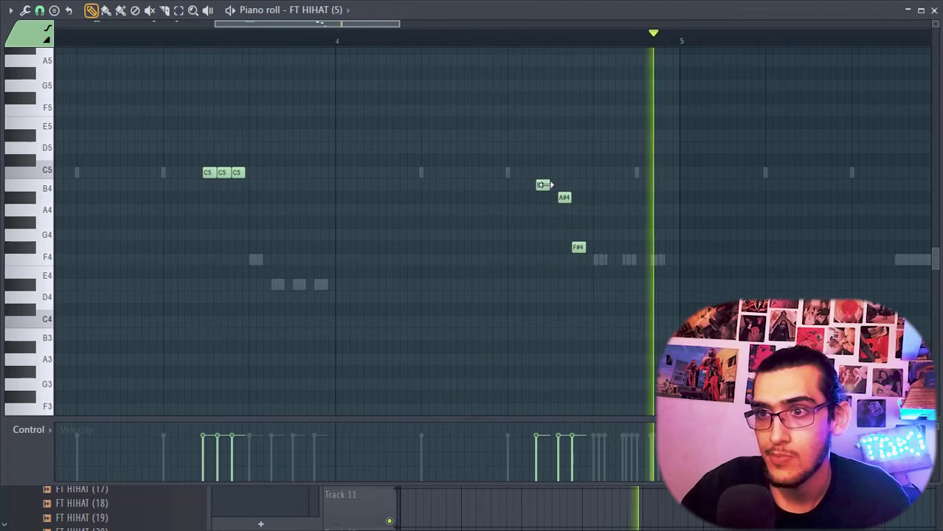
# Remove the A#4 hit from bar 4 and duplicate the four-bar FT HIHAT (5) pattern into bars 5–8.
pyautogui.press('space')
pyautogui.scroll(-2, 508, 48)
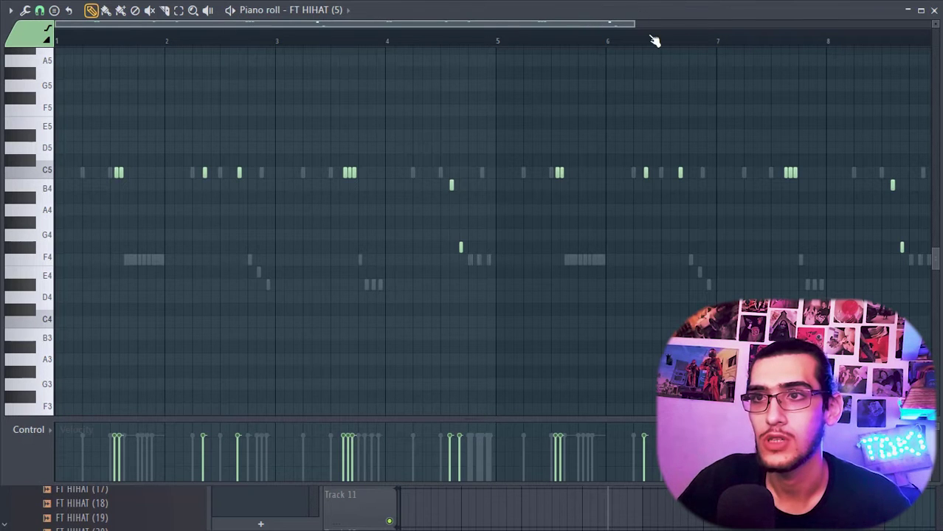
pyautogui.moveTo(632, 25); pyautogui.dragTo(684, 47)
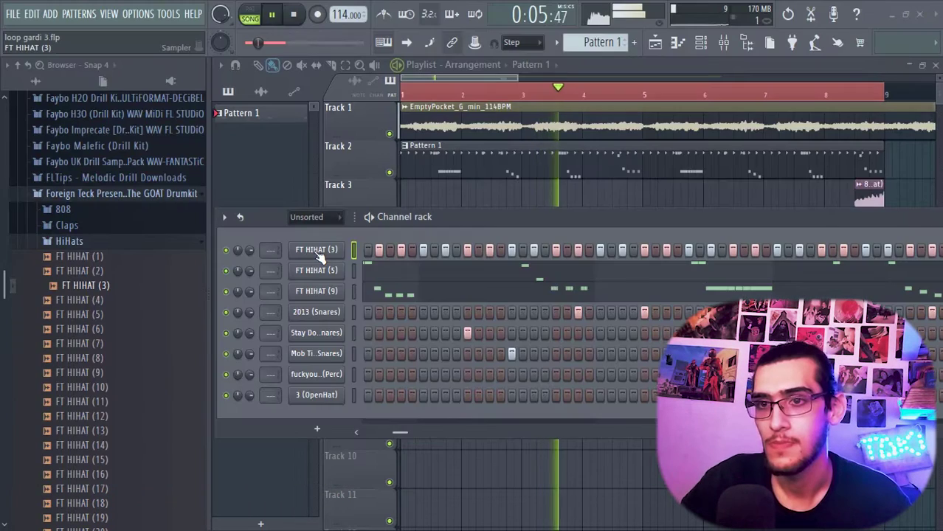
# Clear the alternating step hits from the FT HIHAT (3) channel and stop playback.
pyautogui.rightClick(336, 250)
pyautogui.click(510, 246)
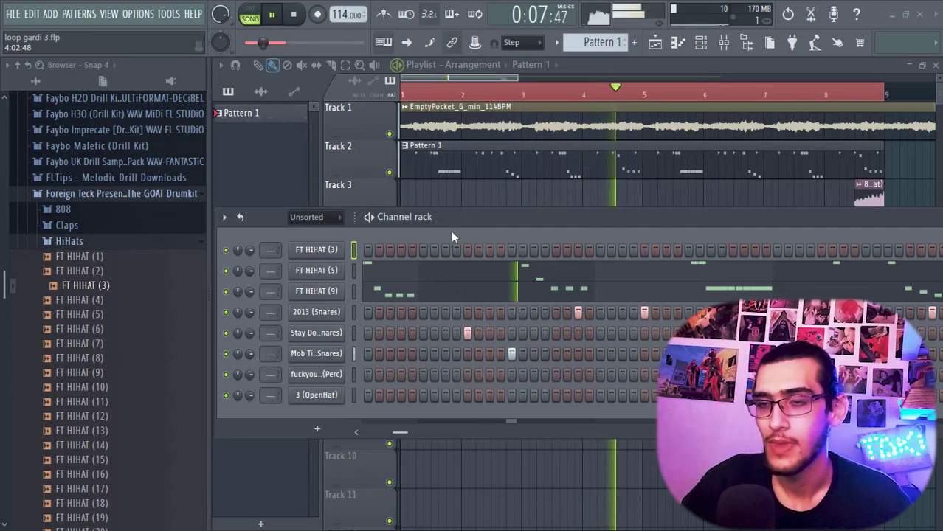
pyautogui.press('space')
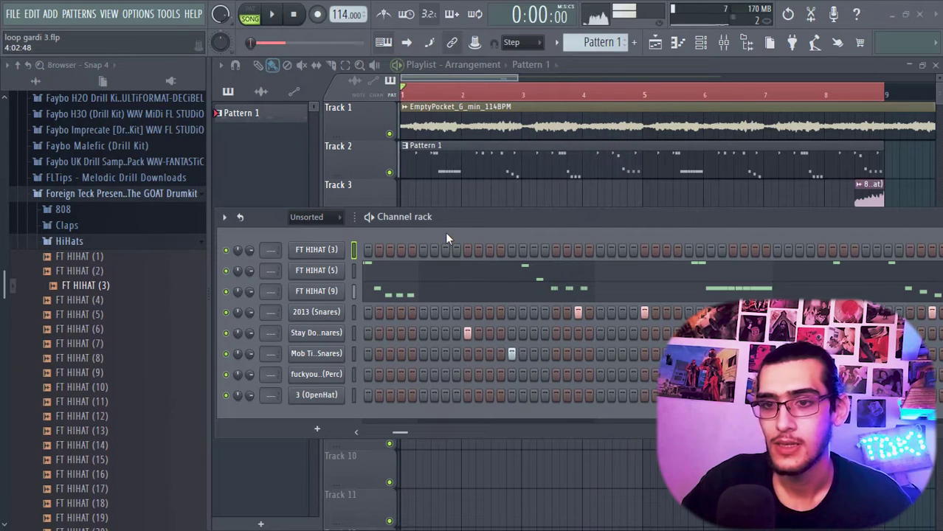
# Place one 3 (OpenHat) C5 hit in each of bars 1–3 and three hits near the end of bar 4.
pyautogui.click(118, 244)
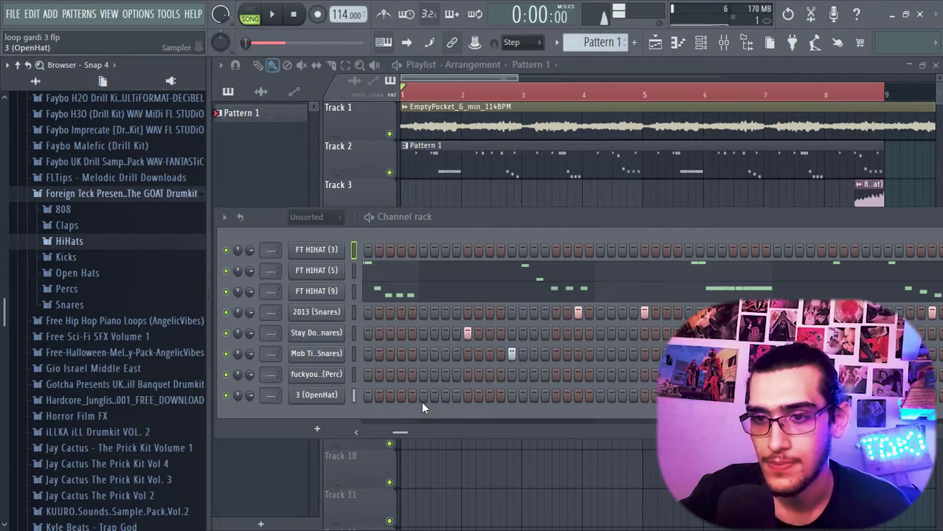
pyautogui.press('space')
pyautogui.click(522, 394)
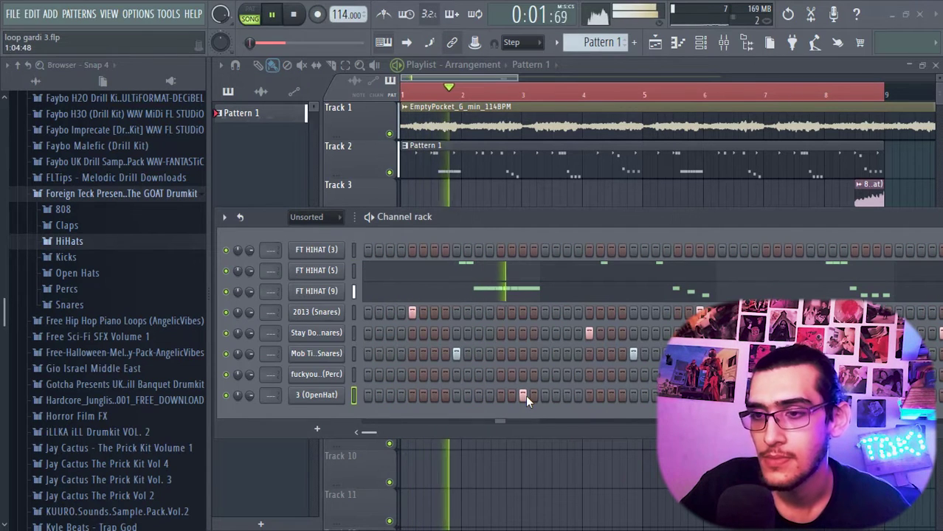
pyautogui.press('F7')
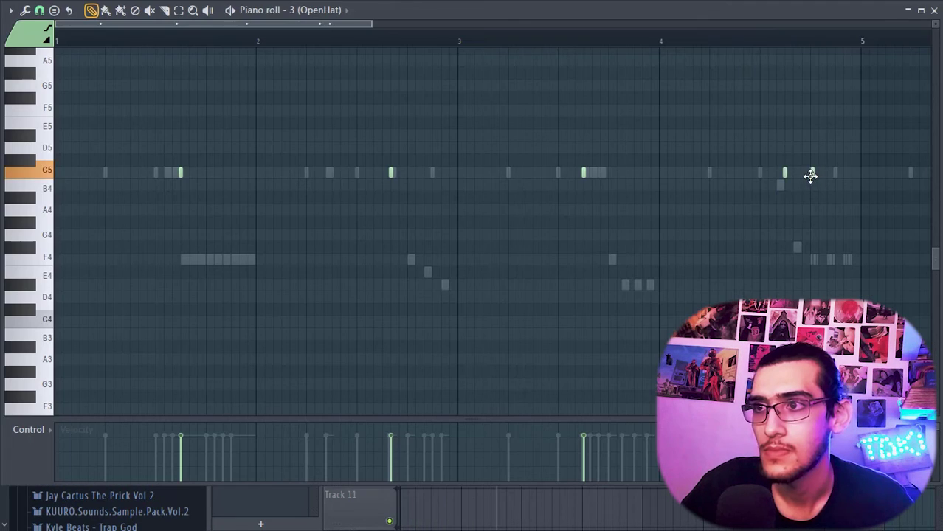
pyautogui.click(834, 172)
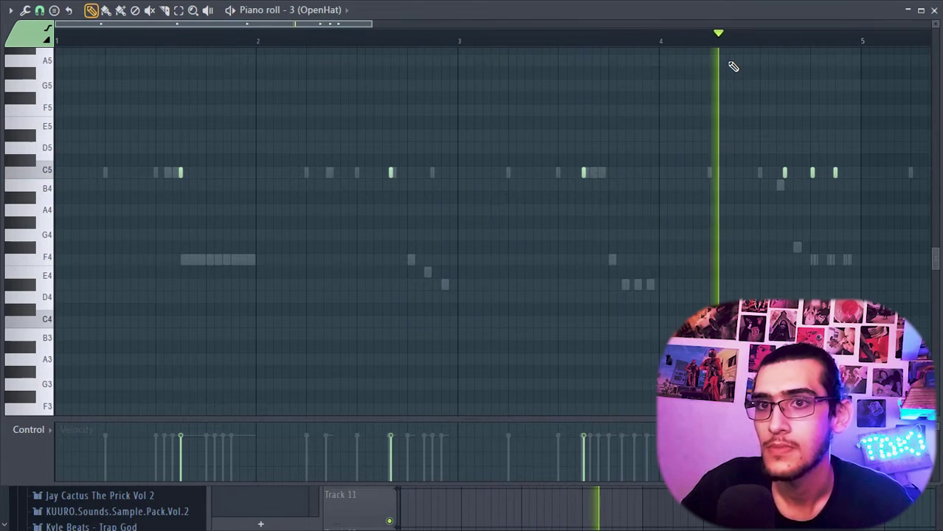
pyautogui.press('F7')
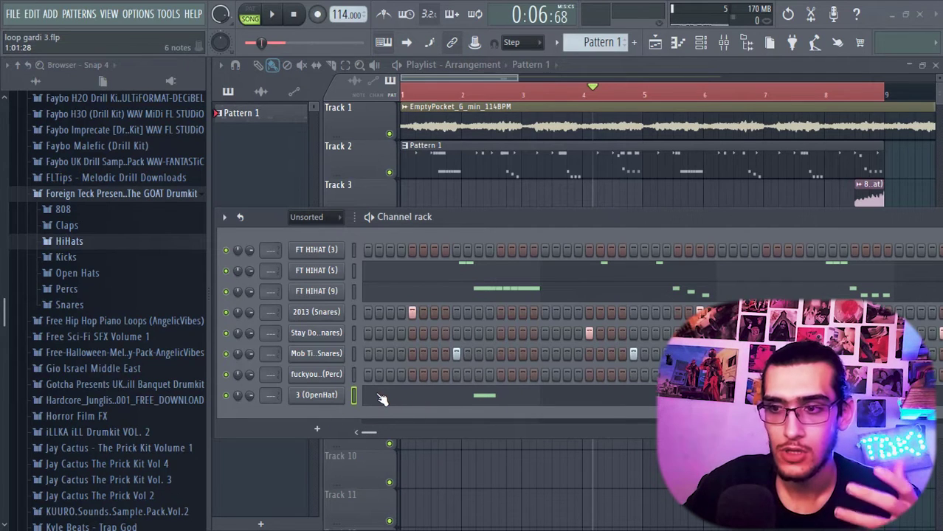
# Shape the 3 (OpenHat) volume envelope with attack, decay, sustain and release at minimum and a longer hold time.
pyautogui.click(329, 397)
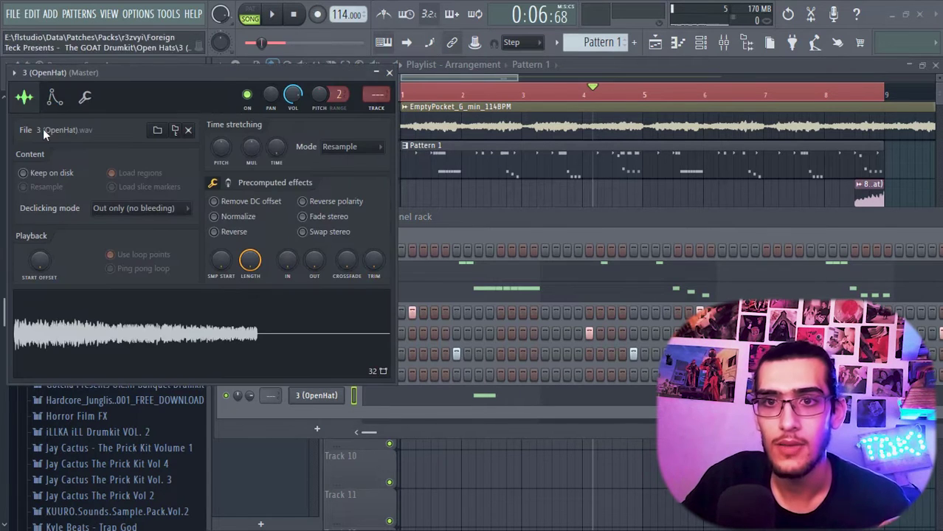
pyautogui.click(53, 97)
pyautogui.moveTo(51, 233); pyautogui.dragTo(51, 273)
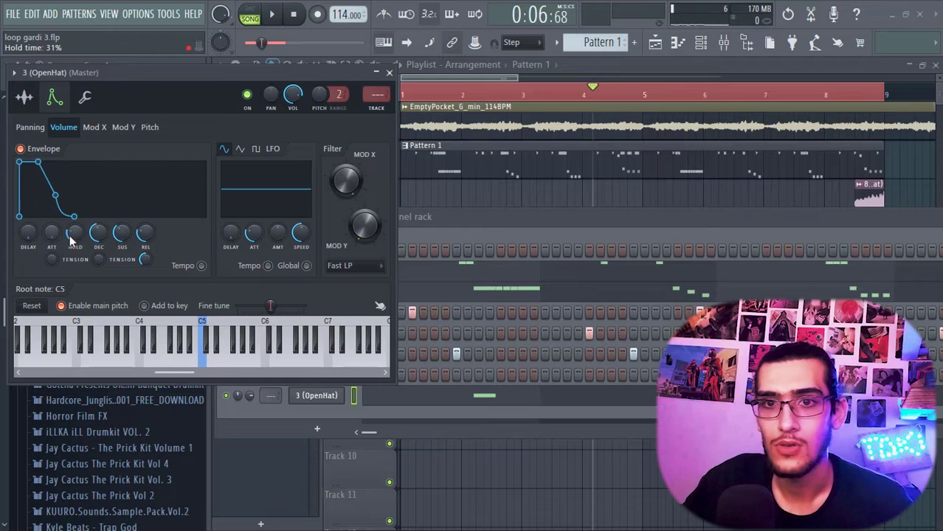
pyautogui.moveTo(98, 233); pyautogui.dragTo(98, 273)
pyautogui.moveTo(122, 233); pyautogui.dragTo(121, 269)
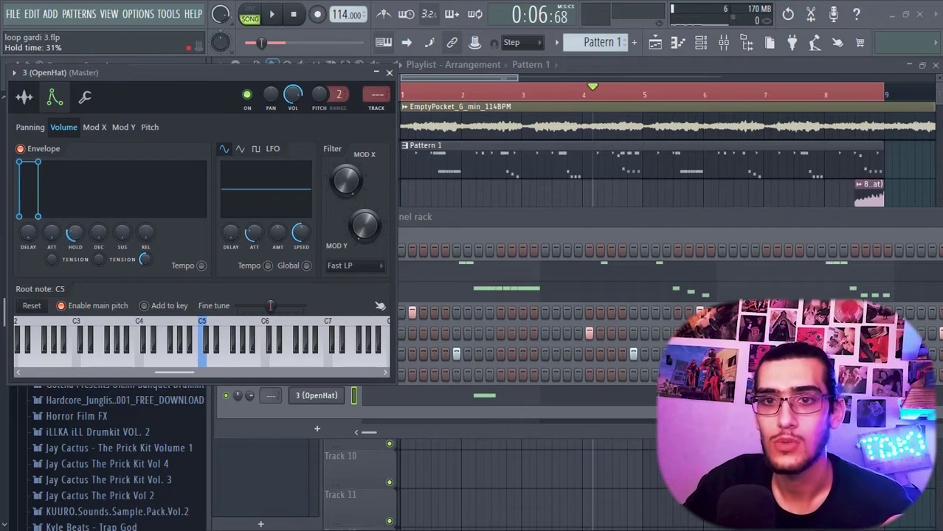
pyautogui.moveTo(74, 232); pyautogui.dragTo(75, 214)
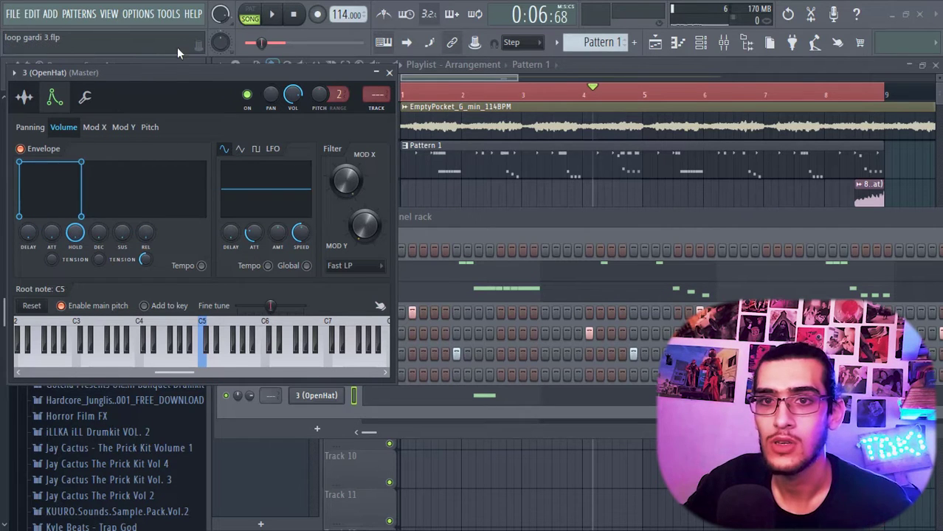
pyautogui.click(389, 74)
# Lengthen the 3 (OpenHat) hits in bars 1–4 and lower the pitch of the last hits in bar 4.
pyautogui.press('space')
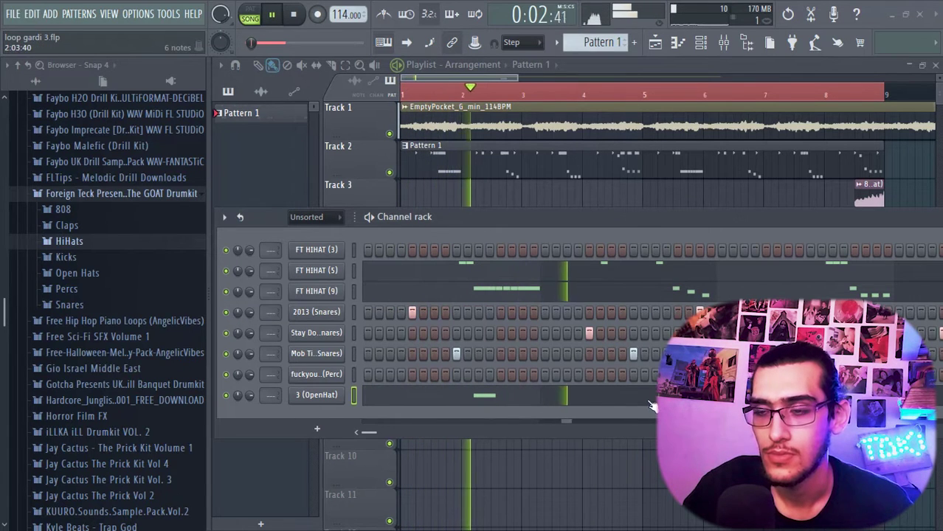
pyautogui.click(584, 399)
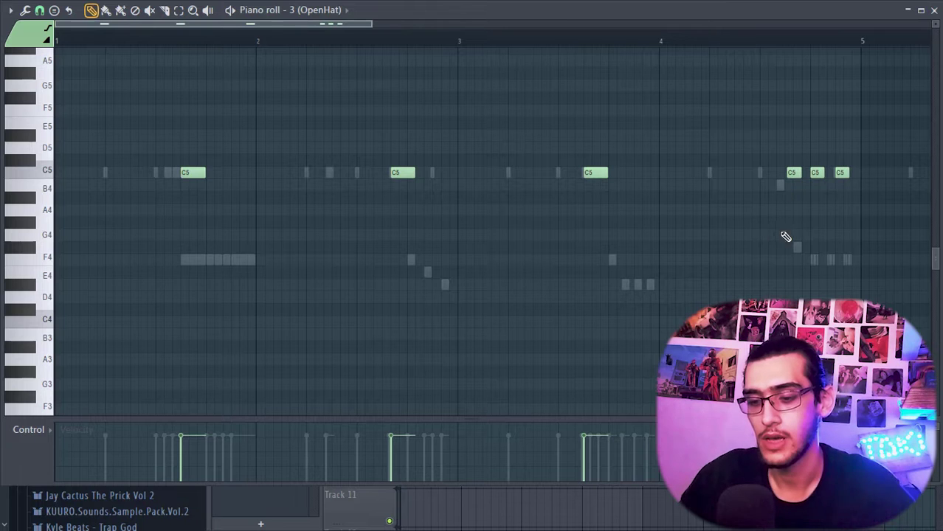
pyautogui.scroll(5, 785, 236)
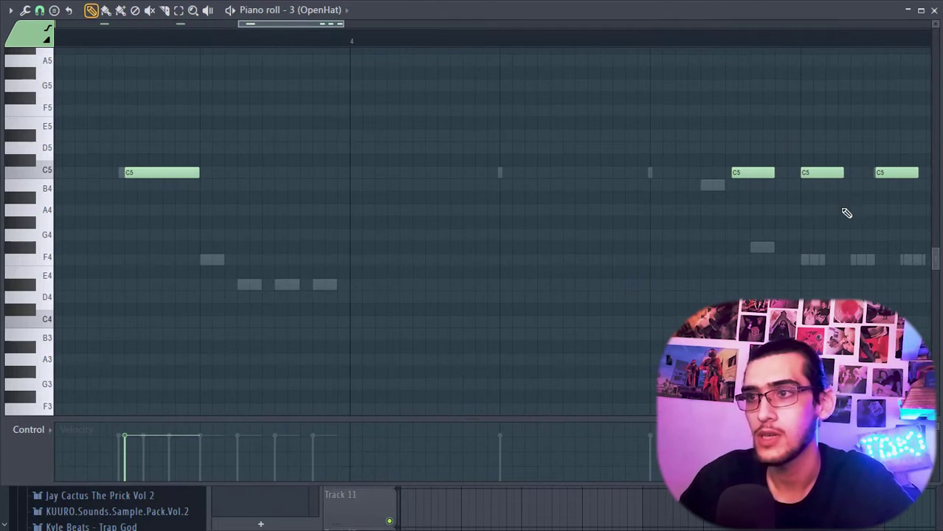
pyautogui.moveTo(916, 197); pyautogui.dragTo(797, 174)
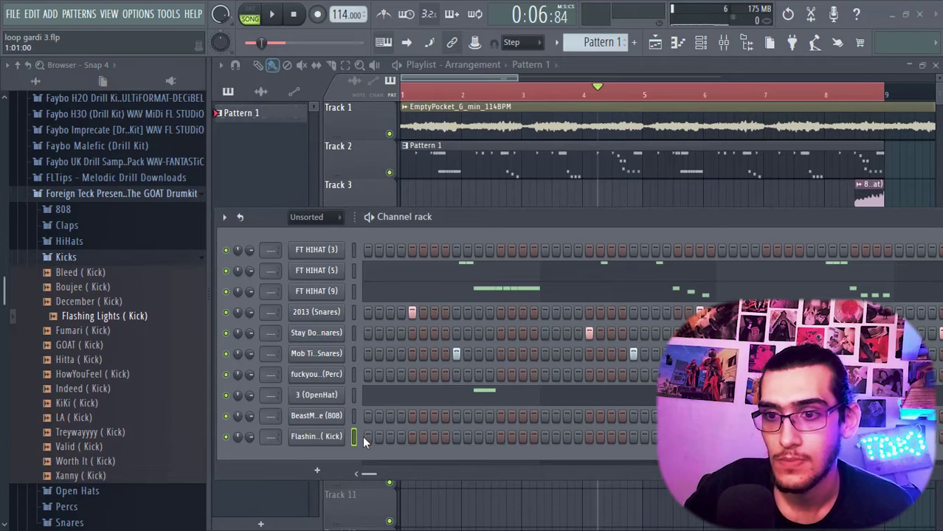
# Place hits on step 1 of the BeastMode 808 and Flashing Lights kick channels and play the loop from the start.
pyautogui.click(354, 411)
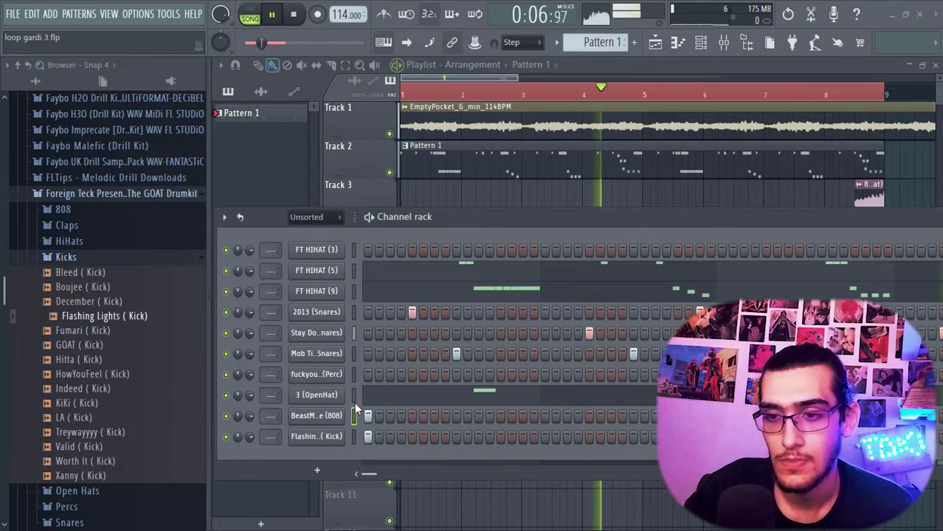
pyautogui.press('space')
pyautogui.press('space')
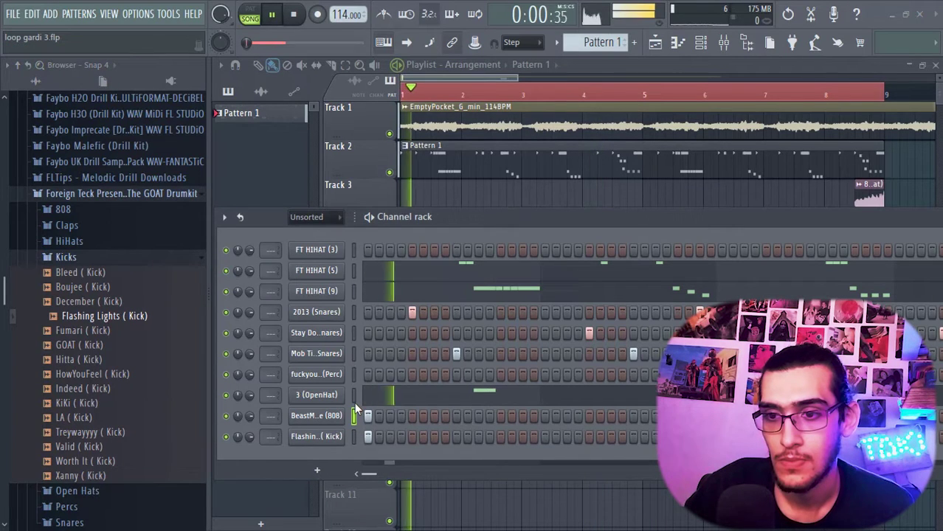
pyautogui.click(556, 435)
pyautogui.rightClick(554, 437)
pyautogui.press('space')
pyautogui.press('space')
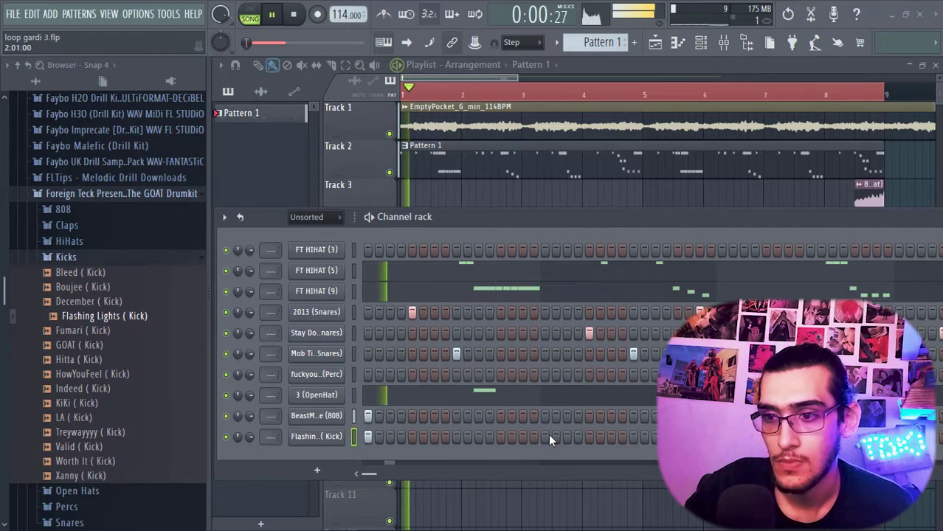
pyautogui.press('space')
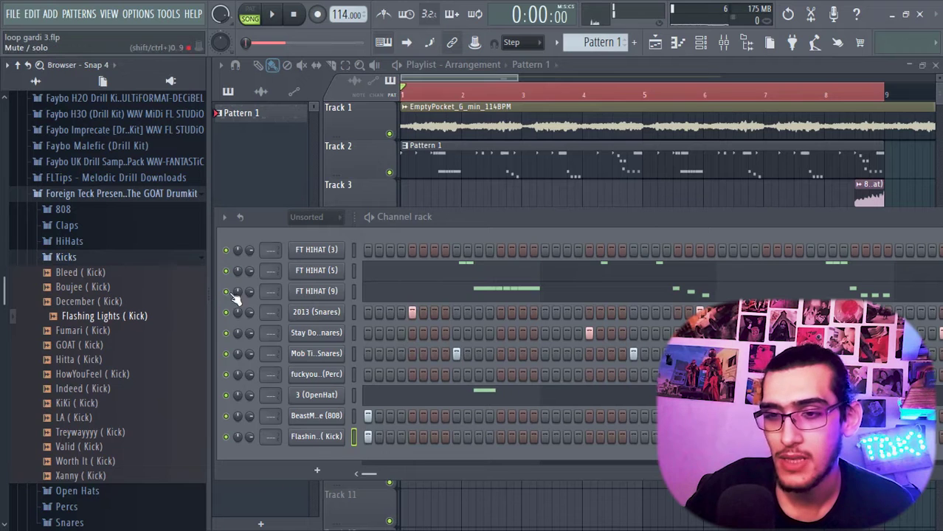
# Low-pass mixer insert 8 with two stacked FabFilter Pro-Q 3 high cuts at 12 dB/oct, pulling both cutoffs far down.
pyautogui.rightClick(340, 329)
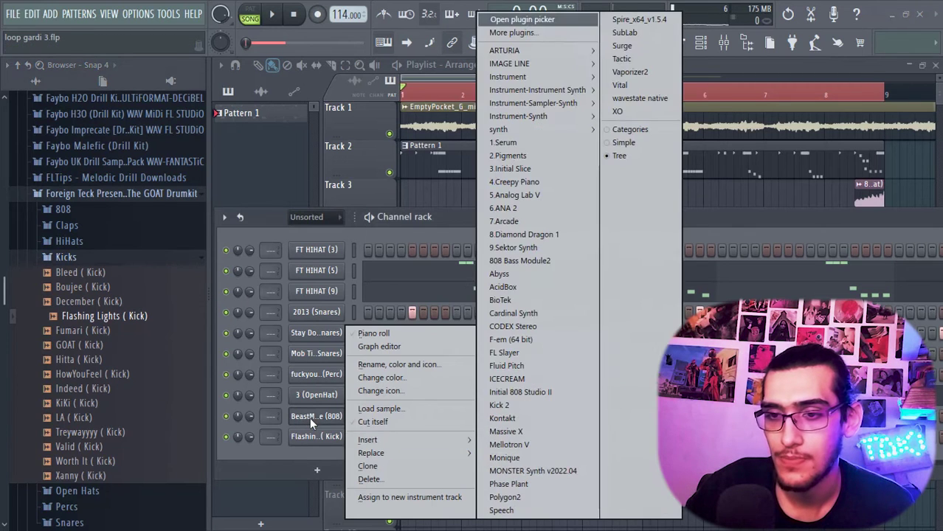
pyautogui.click(309, 418)
pyautogui.rightClick(309, 418)
pyautogui.click(316, 361)
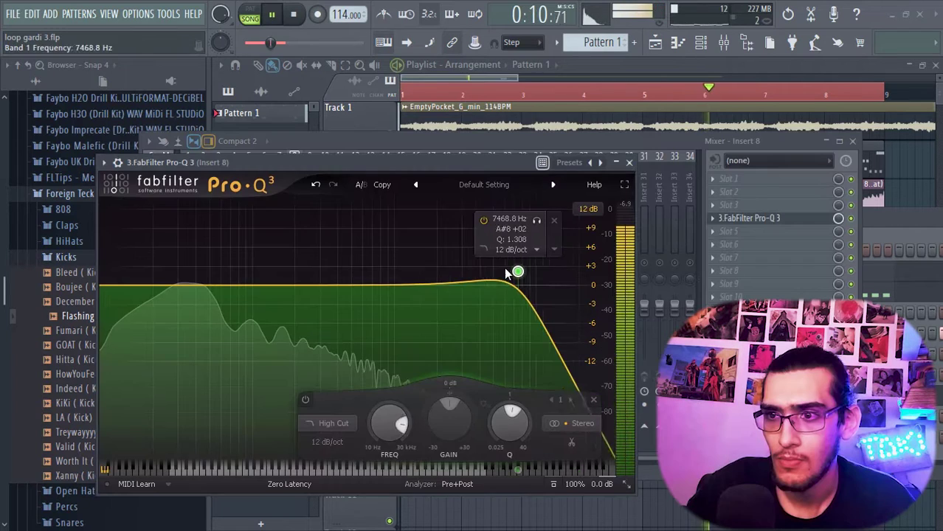
pyautogui.moveTo(516, 271); pyautogui.dragTo(375, 279)
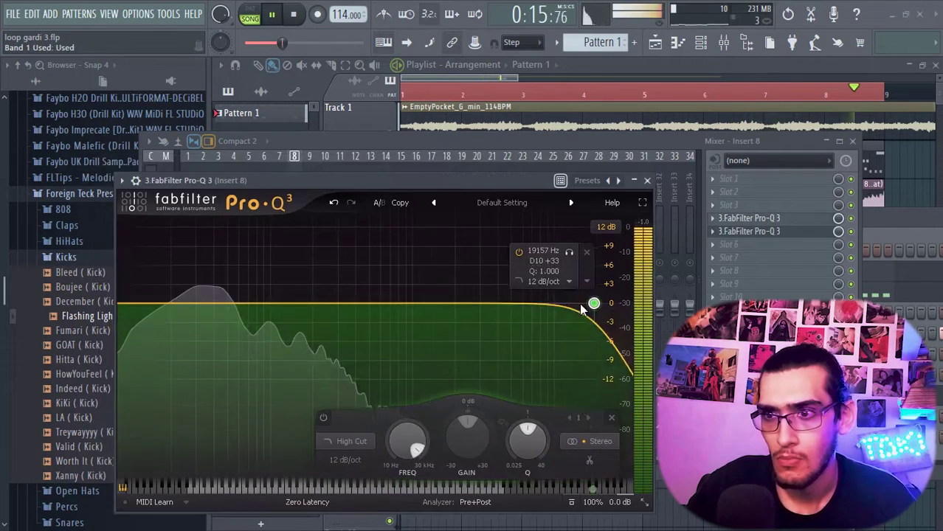
pyautogui.moveTo(590, 302); pyautogui.dragTo(360, 302)
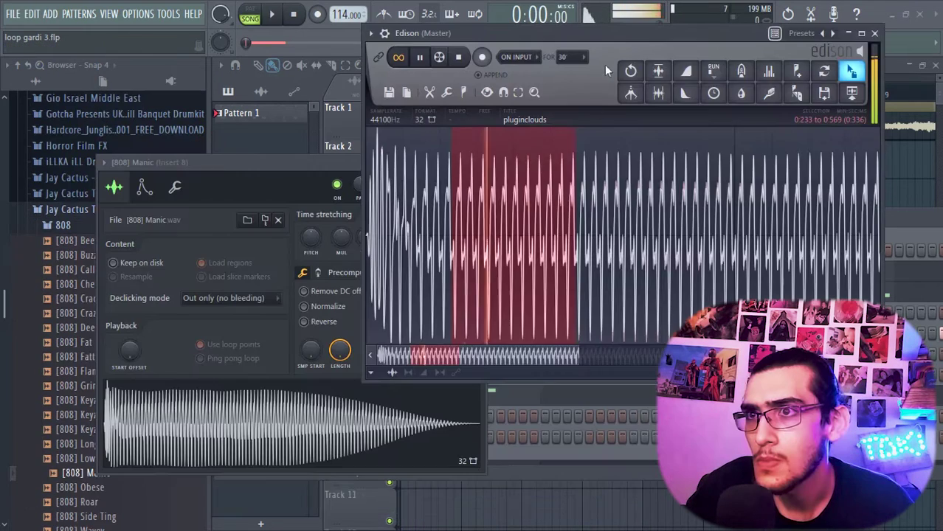
# Leave the Edison sample and draw three C5 notes on [808] Manic_2: one beat at bar 1, one ending bar 1, one starting bar 2.
pyautogui.moveTo(604, 64); pyautogui.dragTo(621, 82)
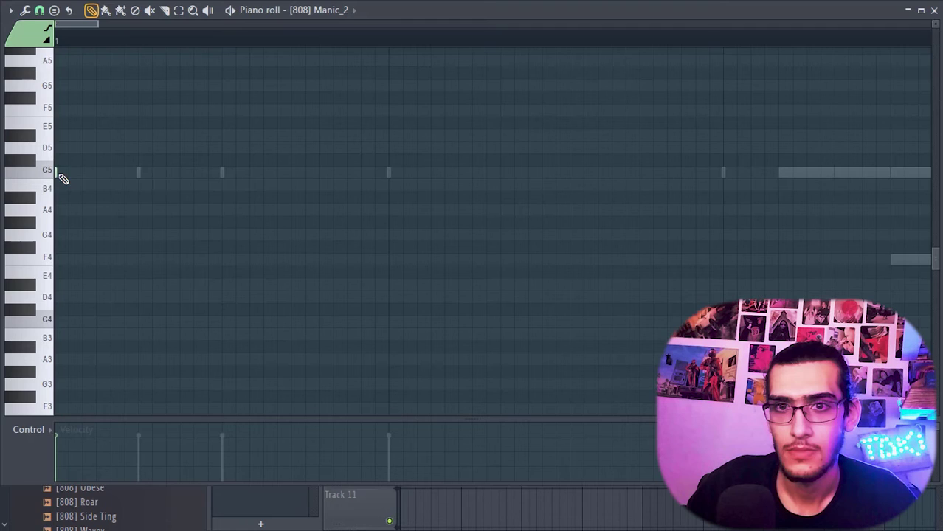
pyautogui.click(59, 174)
pyautogui.moveTo(383, 176); pyautogui.dragTo(391, 175)
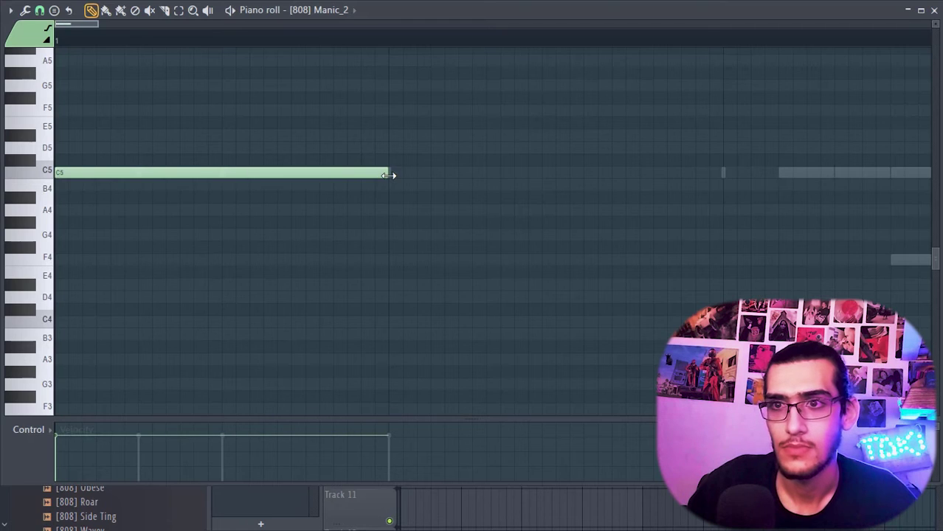
pyautogui.press('space')
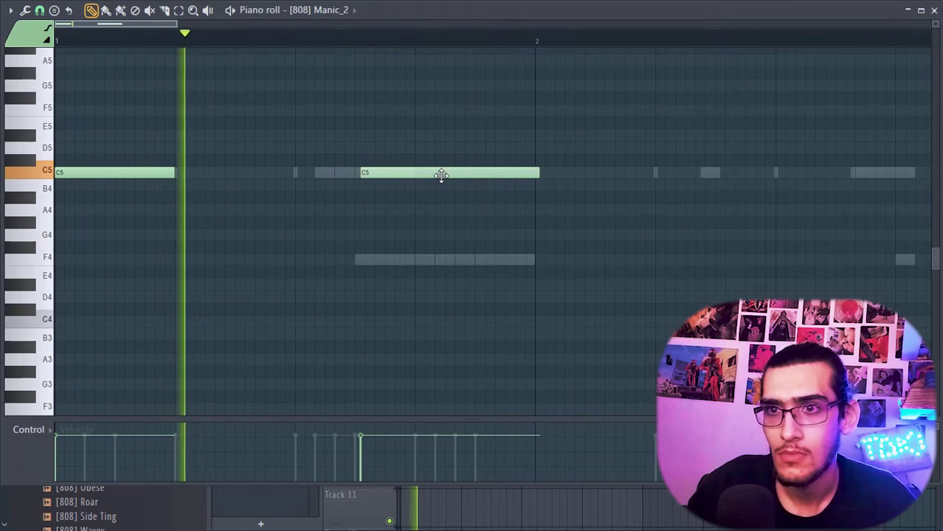
pyautogui.moveTo(441, 175)
pyautogui.mouseDown()
pyautogui.moveTo(450, 174)
pyautogui.moveTo(432, 175)
pyautogui.mouseUp()
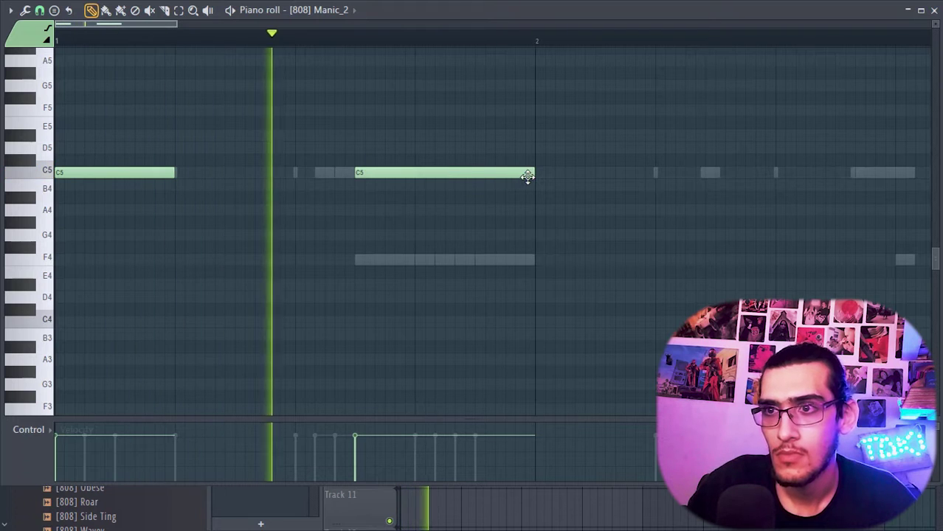
pyautogui.click(540, 174)
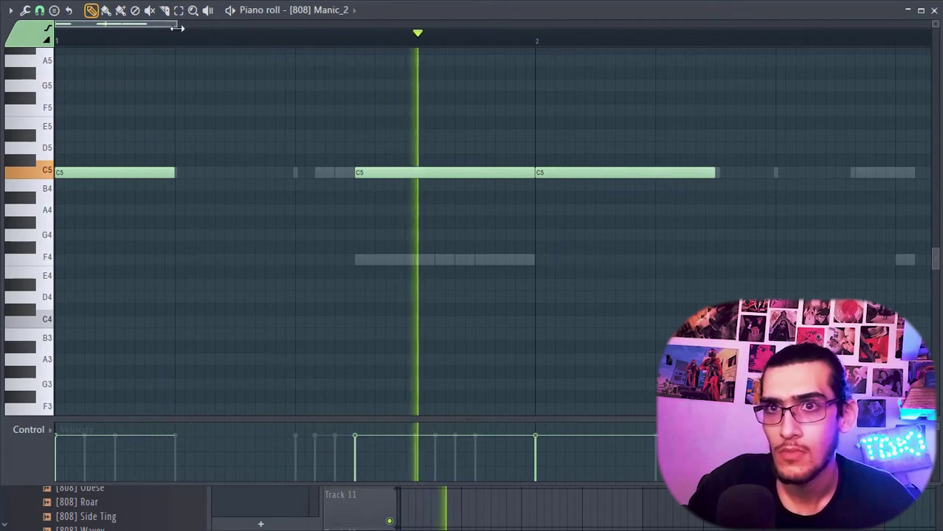
# Extend the [808] Manic_2 line with a D5 in bar 2, C5 notes starting bars 3 and 4, and four short C5 hits ending bar 4.
pyautogui.moveTo(178, 23); pyautogui.dragTo(282, 48)
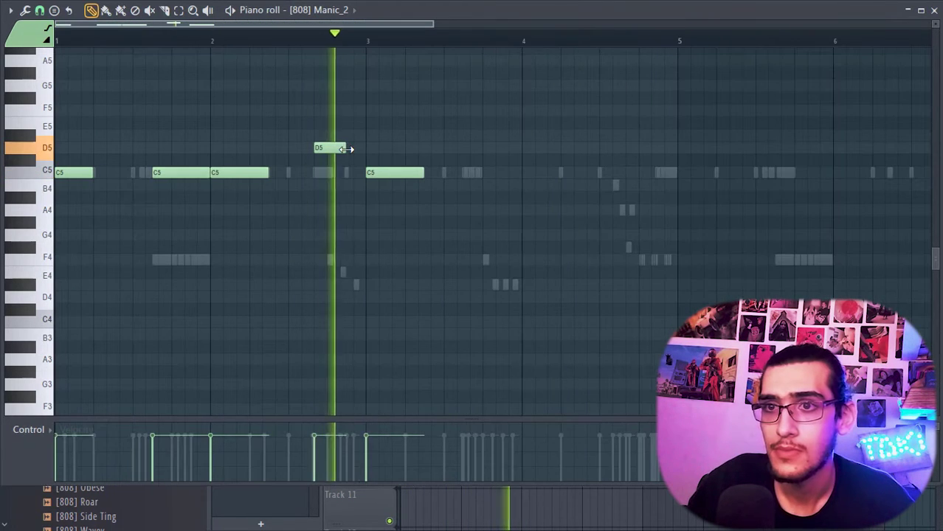
pyautogui.click(640, 173)
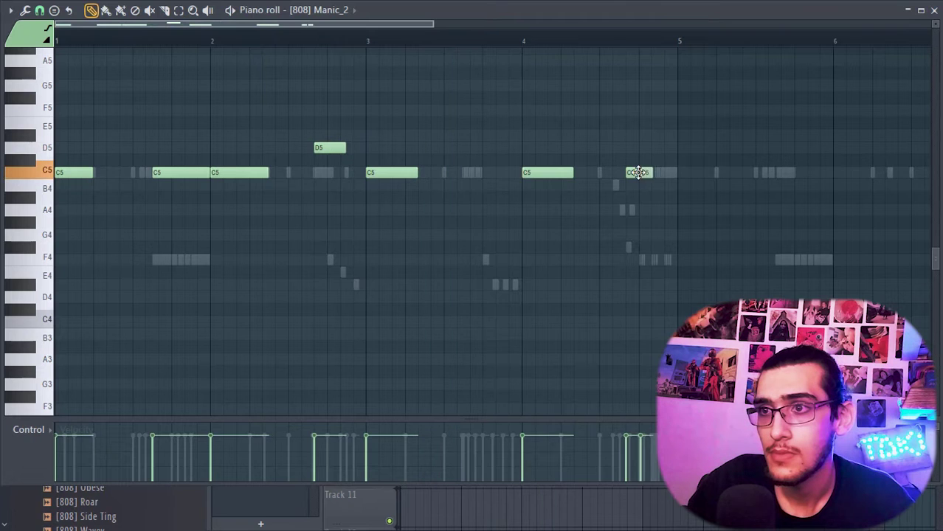
pyautogui.moveTo(661, 184)
pyautogui.mouseDown()
pyautogui.moveTo(650, 162)
pyautogui.moveTo(654, 170)
pyautogui.mouseUp()
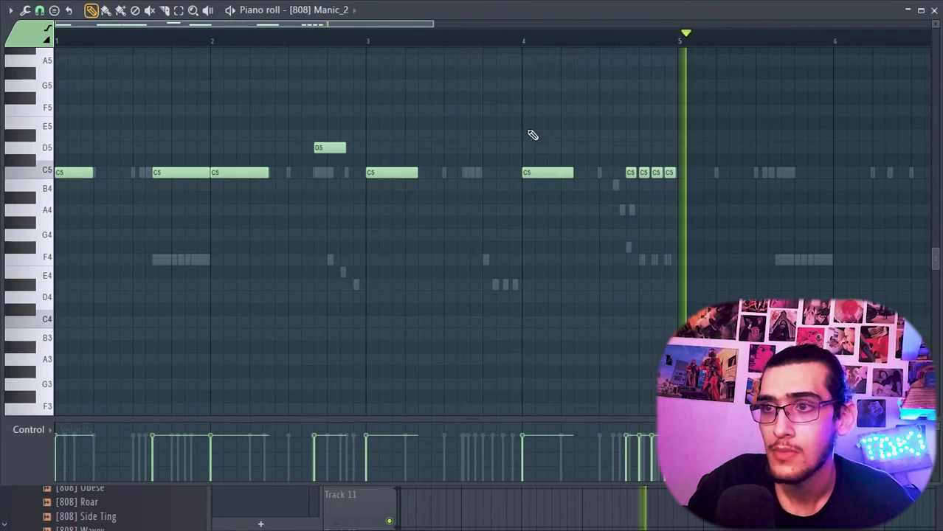
pyautogui.press('space')
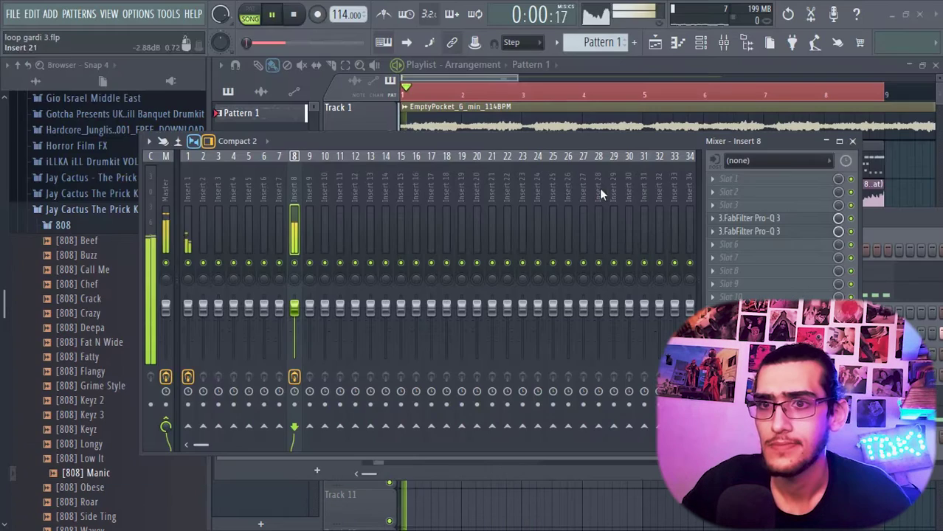
# Reopen the [808] Manic_2 notes, delete the long C5 notes ending bar 1 and starting bar 2, and play the loop.
pyautogui.press('F6')
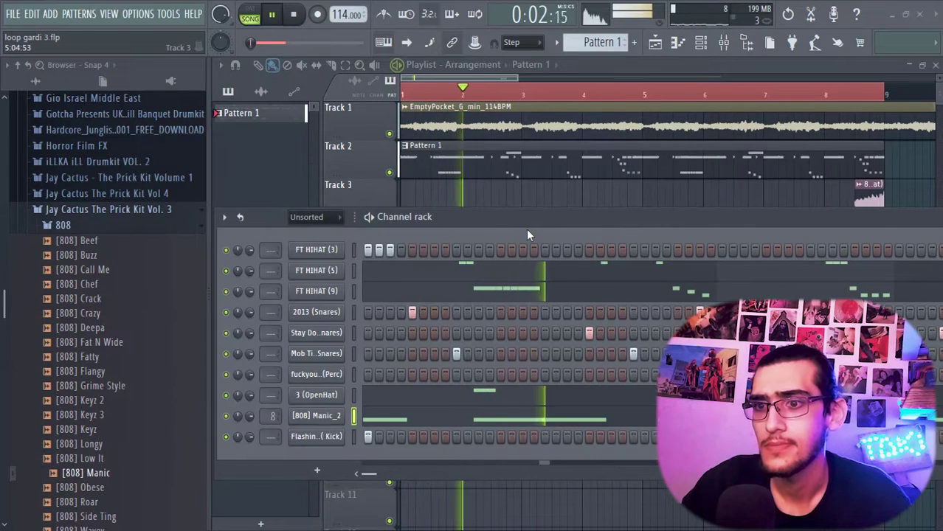
pyautogui.click(437, 427)
pyautogui.press('space')
pyautogui.rightClick(193, 173)
pyautogui.rightClick(232, 174)
pyautogui.press('space')
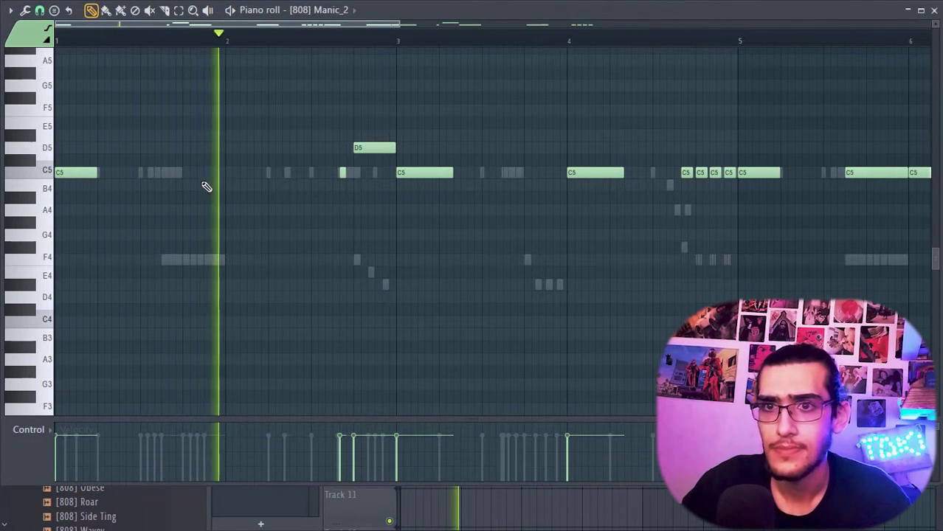
# Place a one-beat C5 on the last beat of bar 1 and another half a beat into bar 2, and play the result.
pyautogui.click(186, 173)
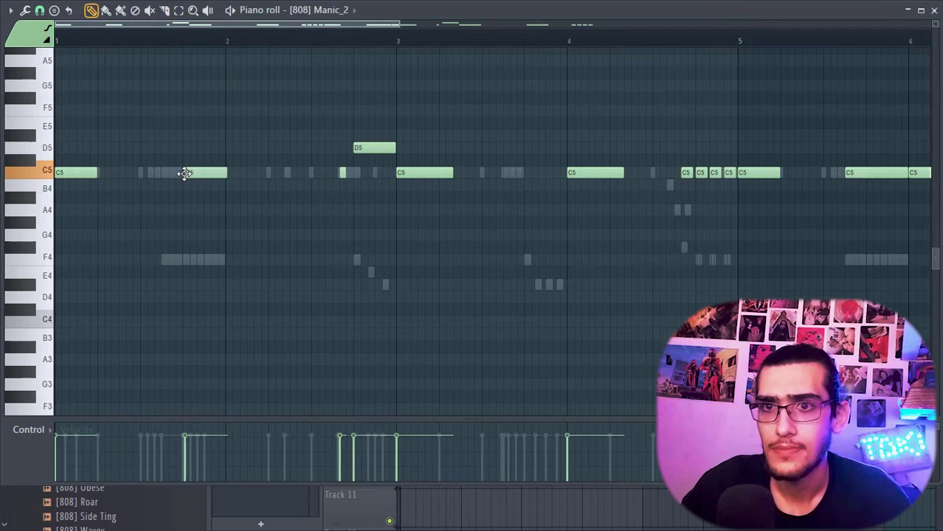
pyautogui.press('space')
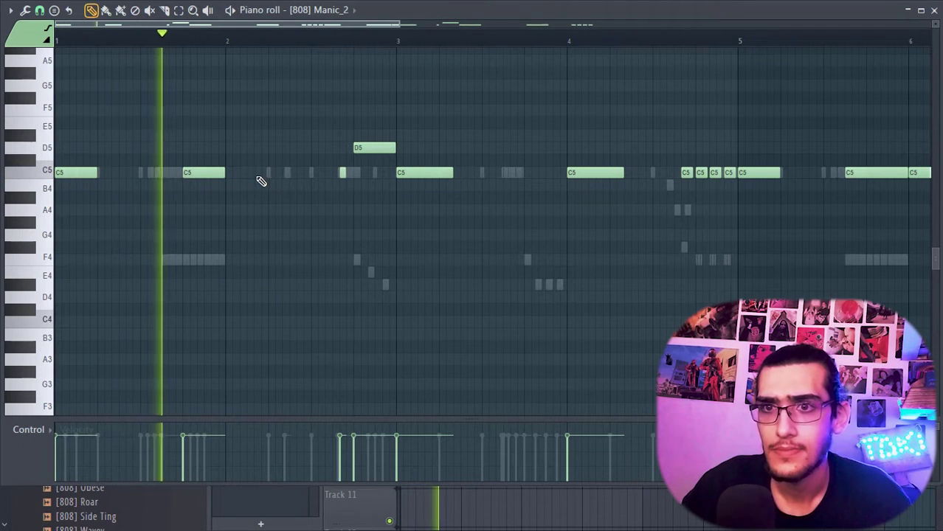
pyautogui.click(253, 174)
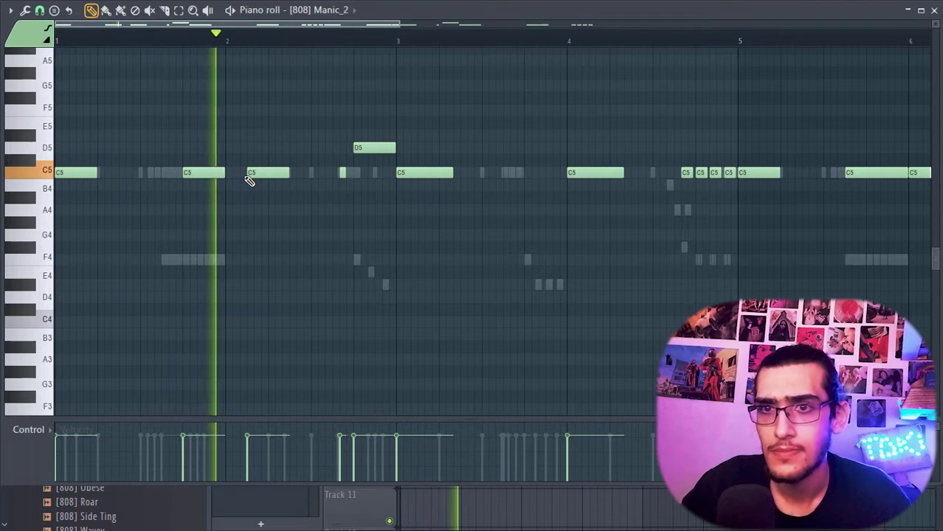
pyautogui.press('space')
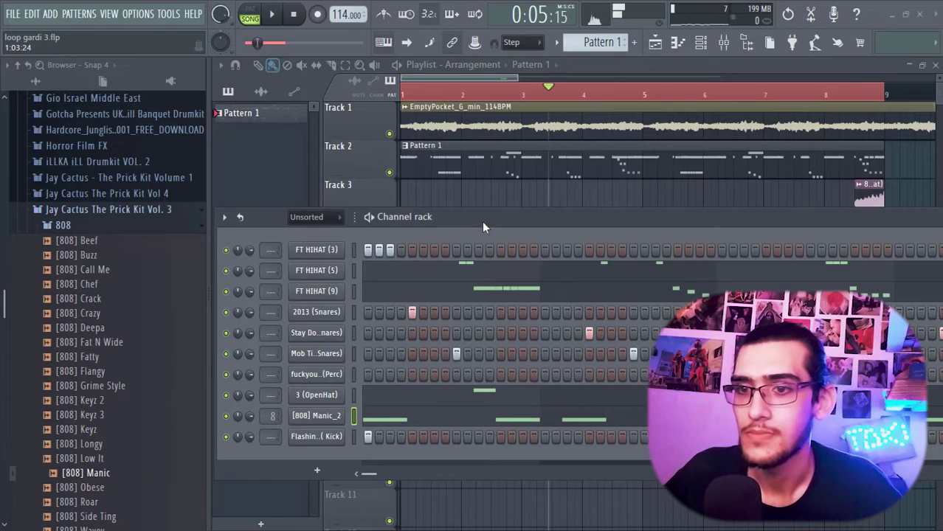
# Add Flashing Lights kick hits on steps 13 and 19 to match the 808 notes while the loop plays.
pyautogui.moveTo(483, 223); pyautogui.dragTo(483, 172)
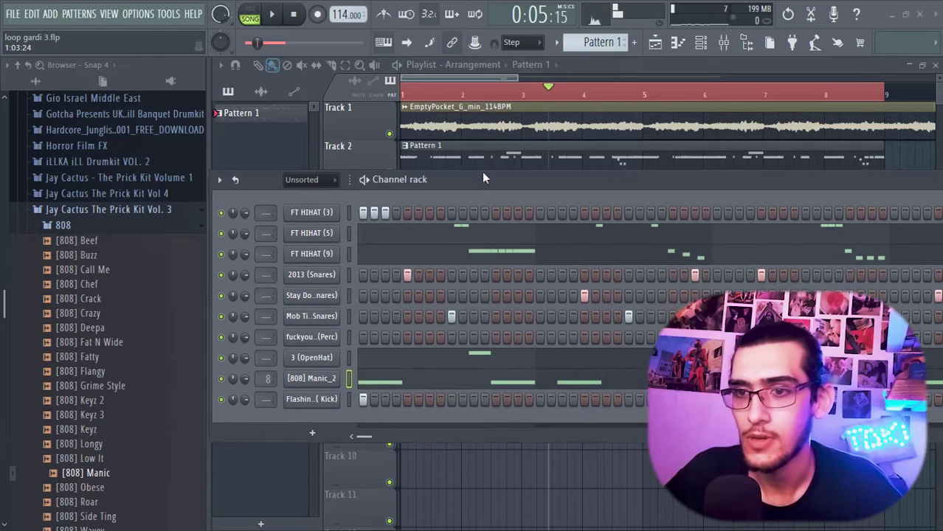
pyautogui.press('space')
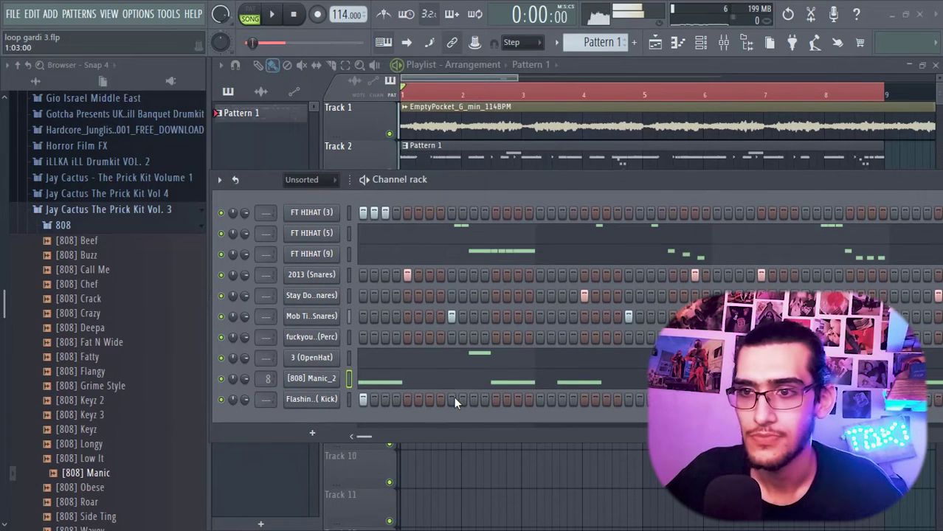
pyautogui.click(495, 399)
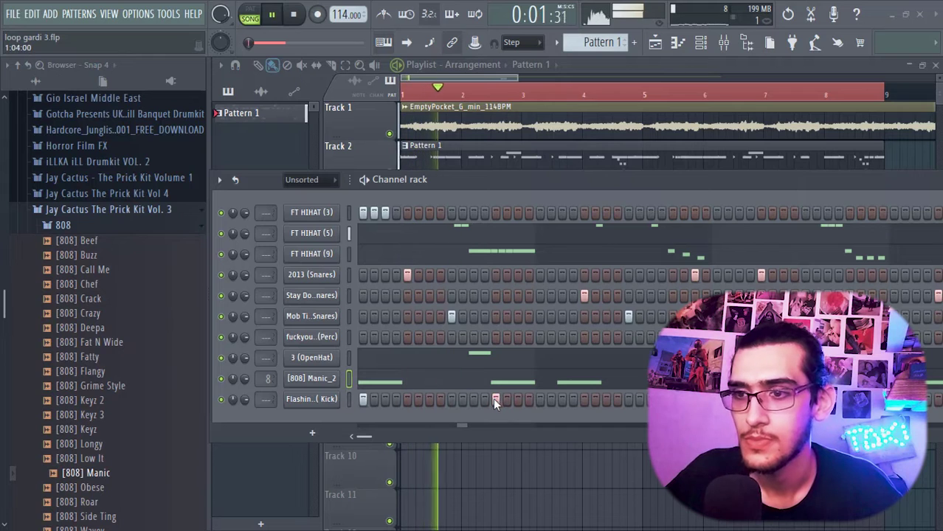
pyautogui.click(561, 399)
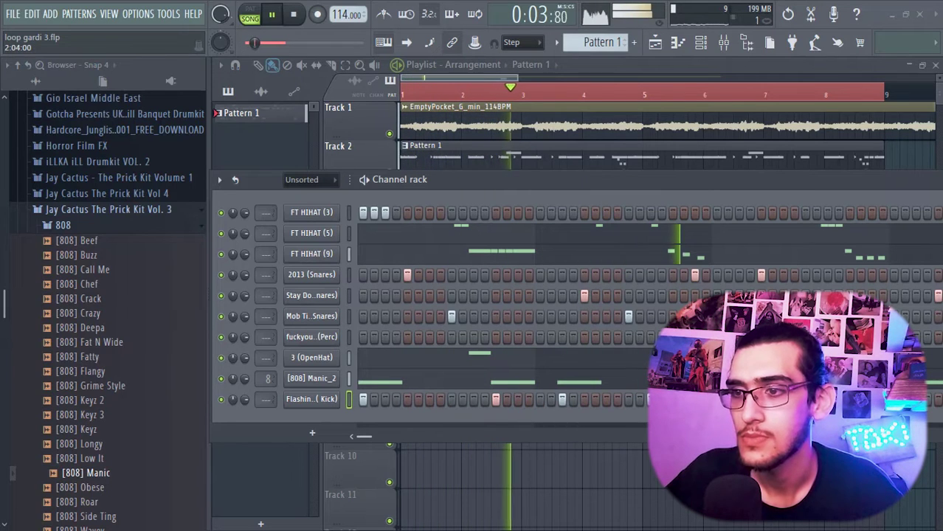
pyautogui.press('space')
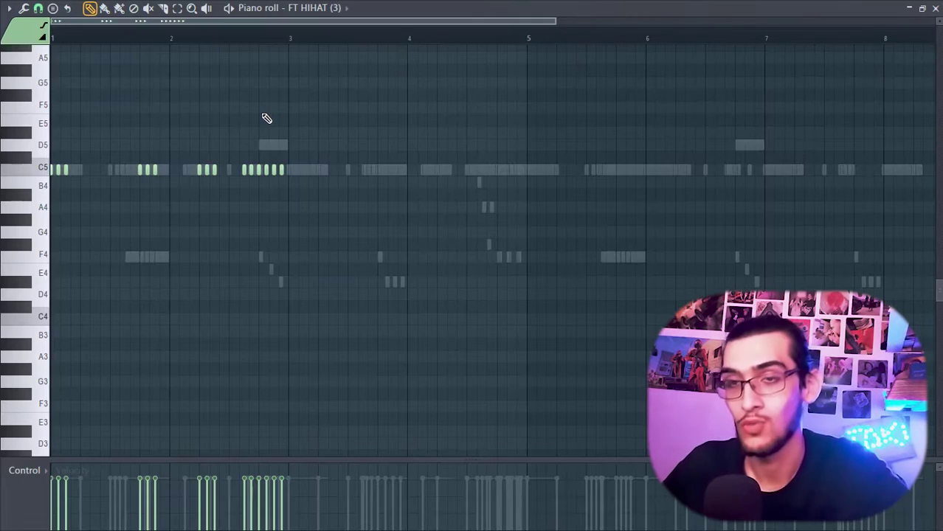
# Lengthen the last FT HIHAT (3) hit of bar 2 and duplicate bars 1–2 three times to fill bars 3–8.
pyautogui.scroll(6, 266, 118)
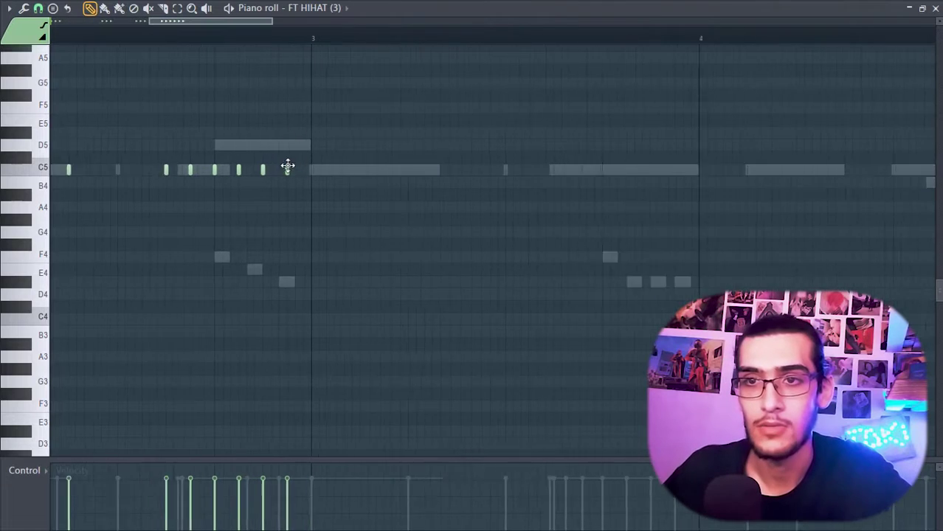
pyautogui.scroll(-7, 305, 65)
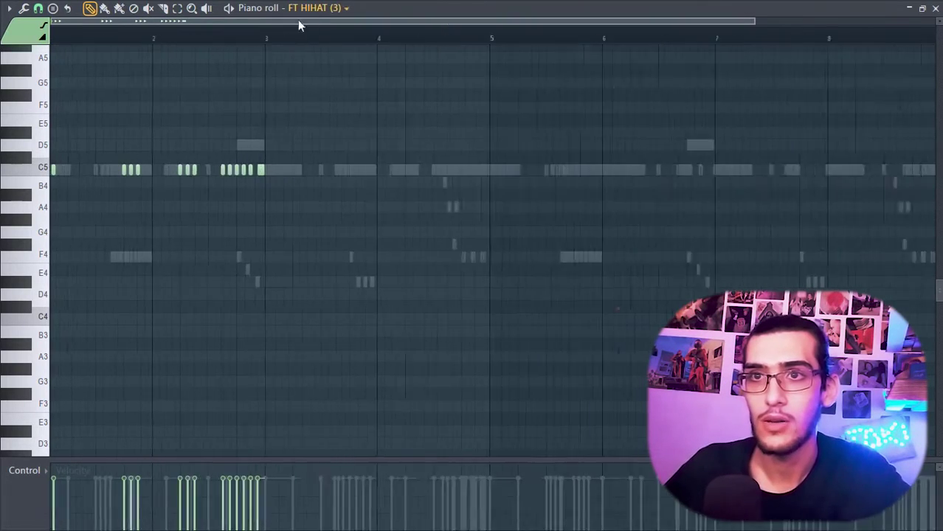
pyautogui.moveTo(224, 38); pyautogui.dragTo(50, 38)
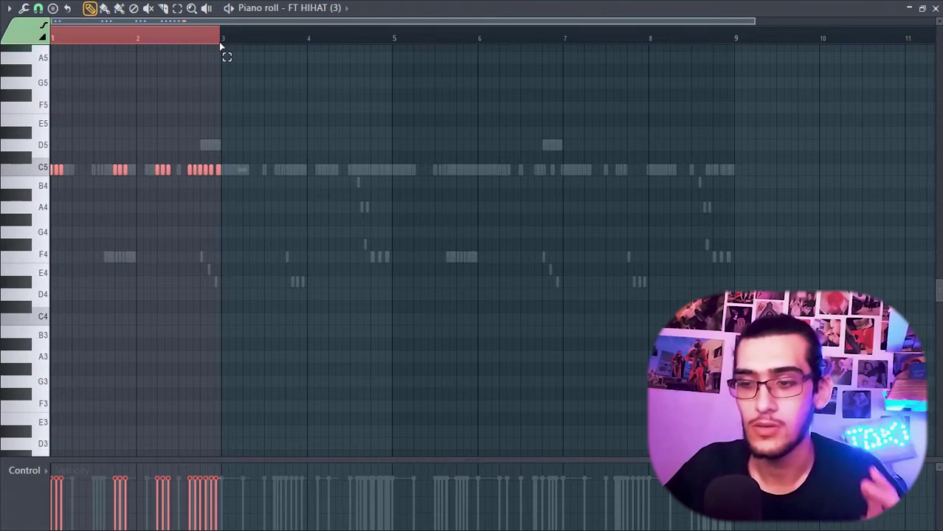
pyautogui.scroll(-2, 227, 165)
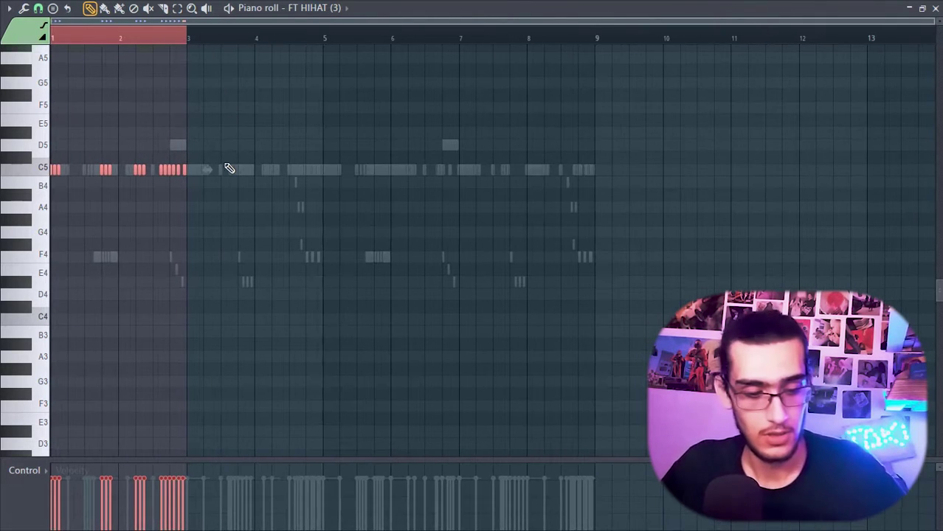
pyautogui.hotkey('ctrl', 'b')
pyautogui.hotkey('ctrl', 'b')
pyautogui.hotkey('ctrl', 'b')
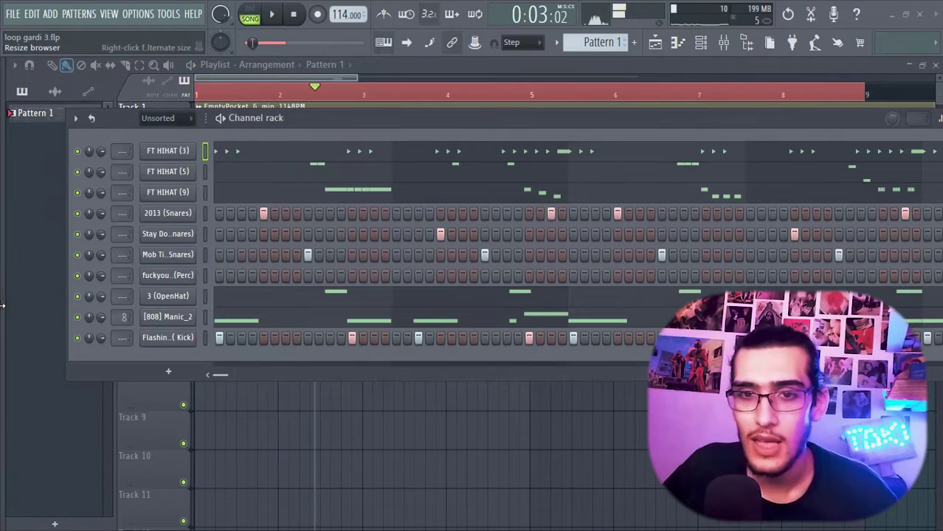
# Load the JayCactus Stutter Crash sample with a hit on step 1 and set its time-stretch multiplier to 85.26%.
pyautogui.click(2, 305)
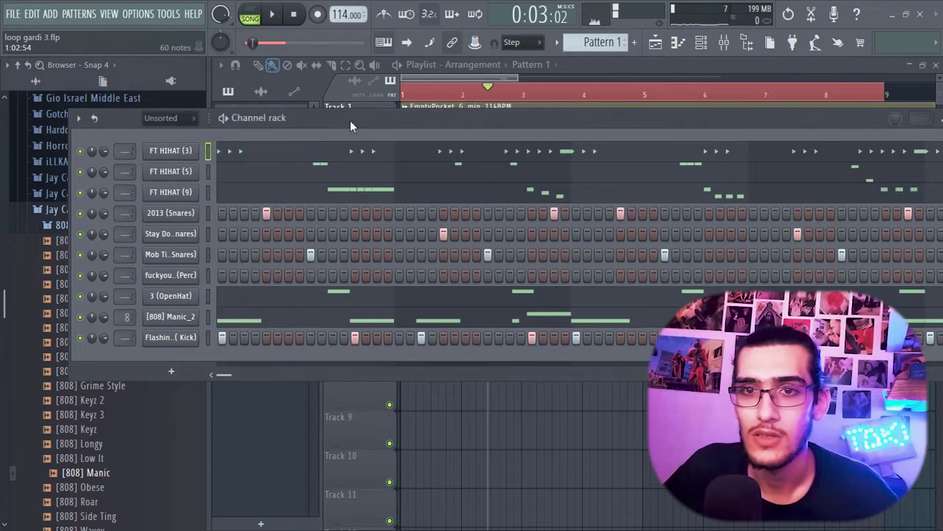
pyautogui.moveTo(349, 120); pyautogui.dragTo(444, 103)
pyautogui.click(86, 227)
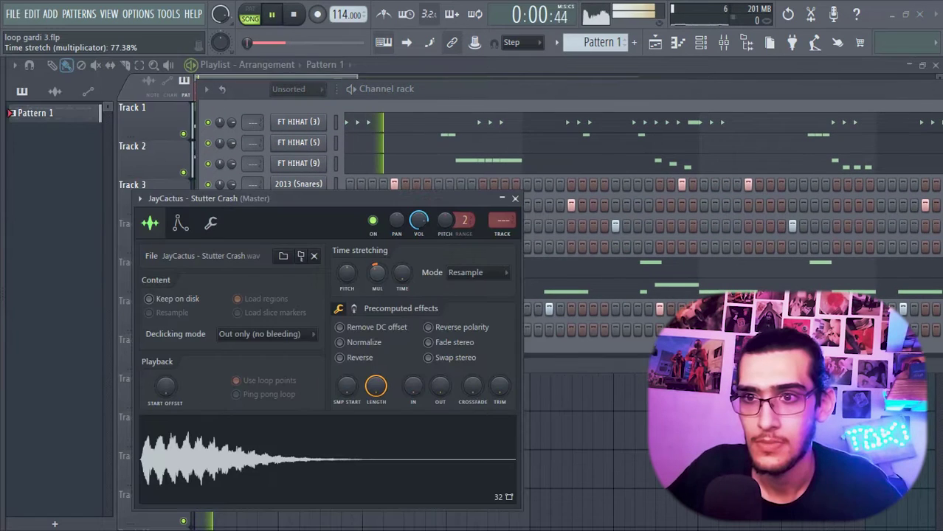
pyautogui.press('space')
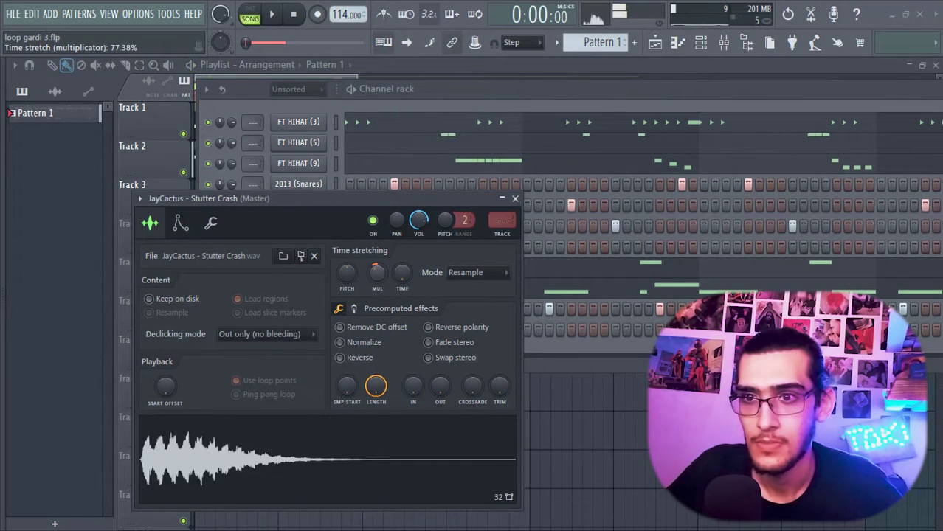
pyautogui.moveTo(377, 272); pyautogui.dragTo(376, 243)
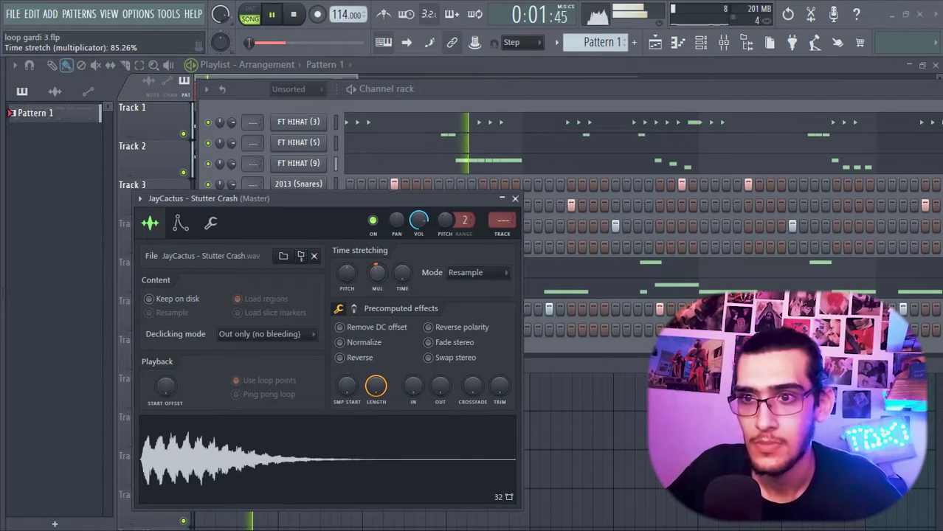
# Add the JayCactus Serious Counter Snare from Prick Kit Vol 4 with hits on steps 1, 4, 7 and 9.
pyautogui.click(128, 452)
pyautogui.press('space')
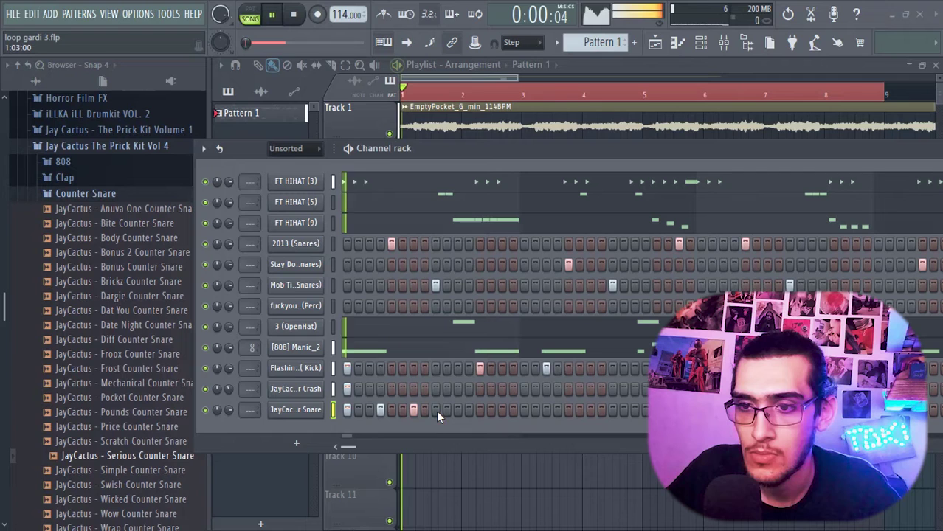
pyautogui.click(436, 410)
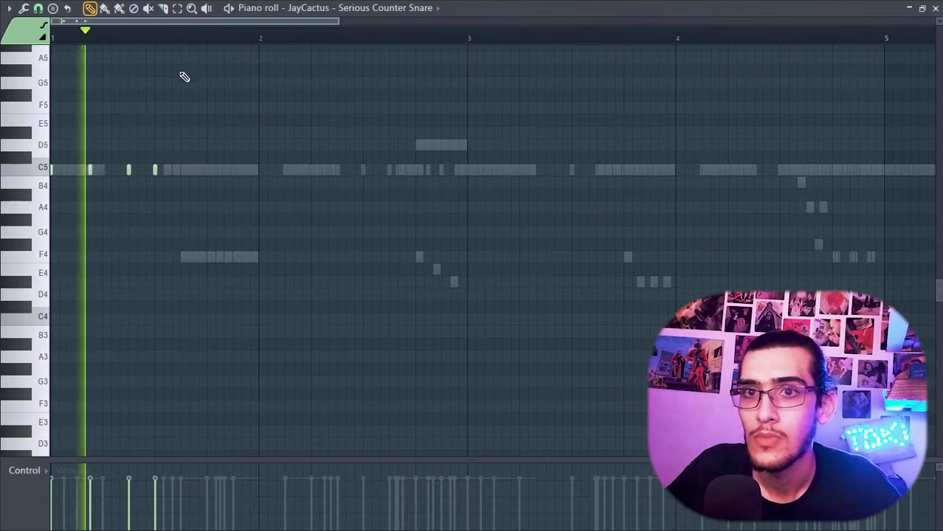
# Delete the counter snare's fourth hit, select the first half of bar 1 and duplicate it repeatedly across the eight-bar loop.
pyautogui.rightClick(155, 170)
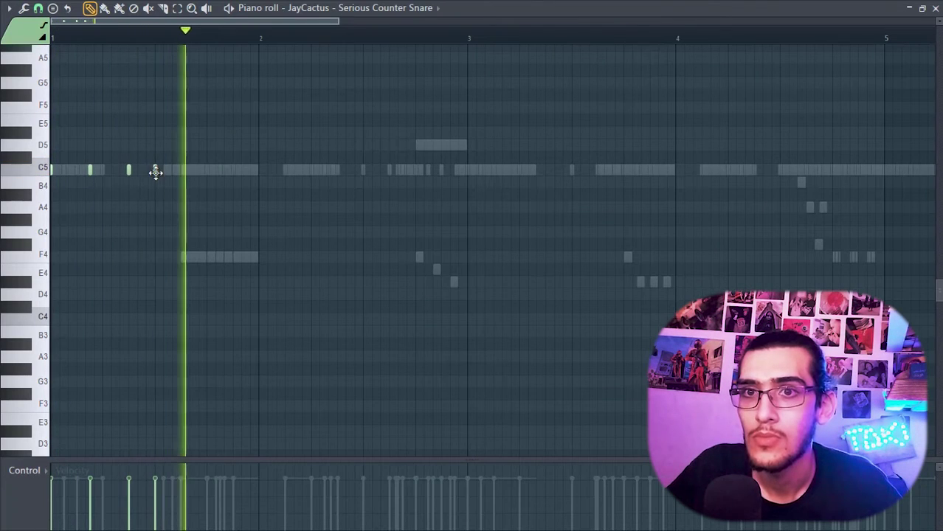
pyautogui.moveTo(156, 43); pyautogui.dragTo(53, 43)
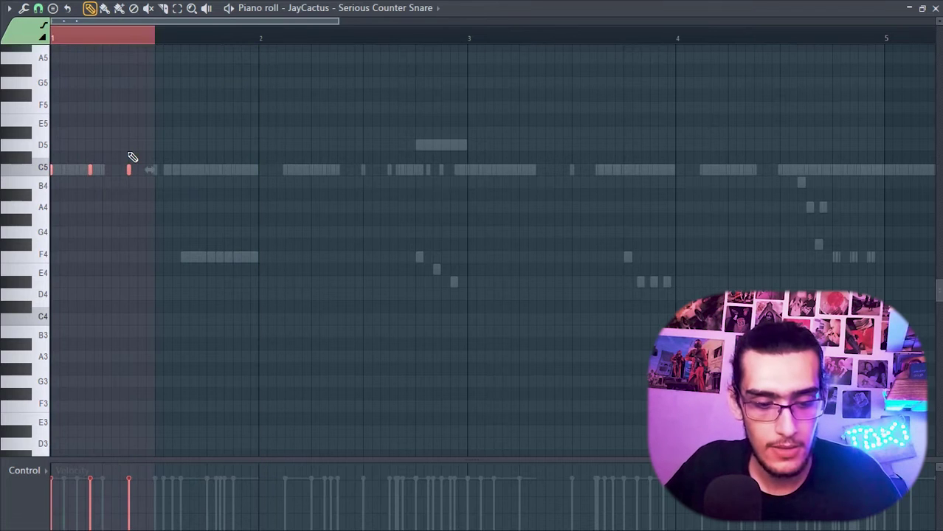
pyautogui.hotkey('ctrl', 'b')
pyautogui.hotkey('ctrl', 'b')
pyautogui.hotkey('ctrl', 'b')
pyautogui.hotkey('ctrl', 'b')
pyautogui.hotkey('ctrl', 'b')
pyautogui.hotkey('ctrl', 'b')
pyautogui.hotkey('ctrl', 'b')
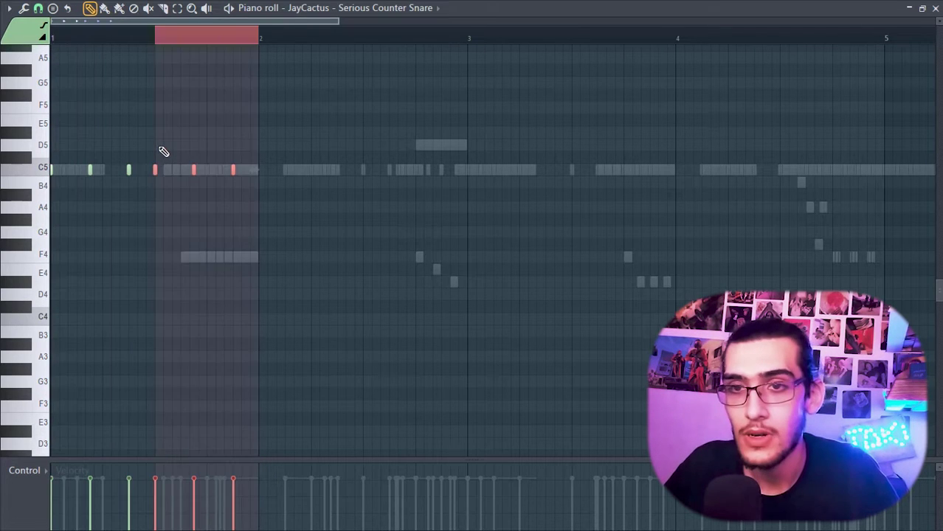
pyautogui.hotkey('ctrl', 'b')
pyautogui.hotkey('ctrl', 'b')
pyautogui.hotkey('ctrl', 'b')
pyautogui.hotkey('ctrl', 'b')
pyautogui.hotkey('ctrl', 'b')
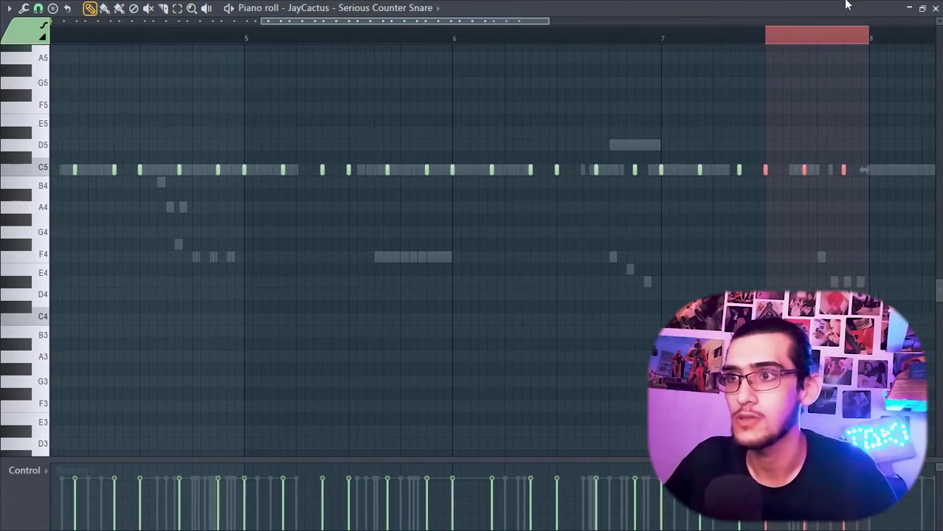
# Play the counter snare pattern and delete its two off-beat hits and surplus notes in the second half of bar 1, keeping beat 3.
pyautogui.hotkey('ctrl', 'a')
pyautogui.press('space')
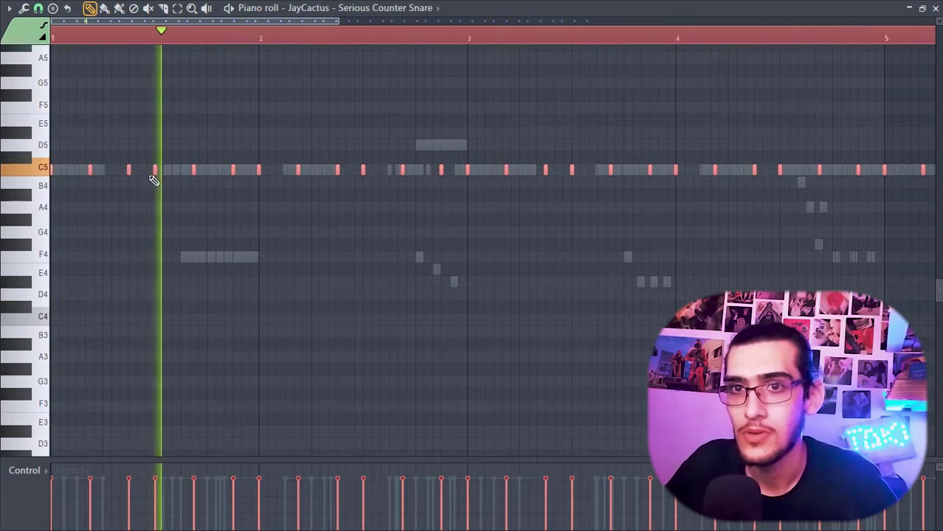
pyautogui.press('space')
pyautogui.rightClick(193, 170)
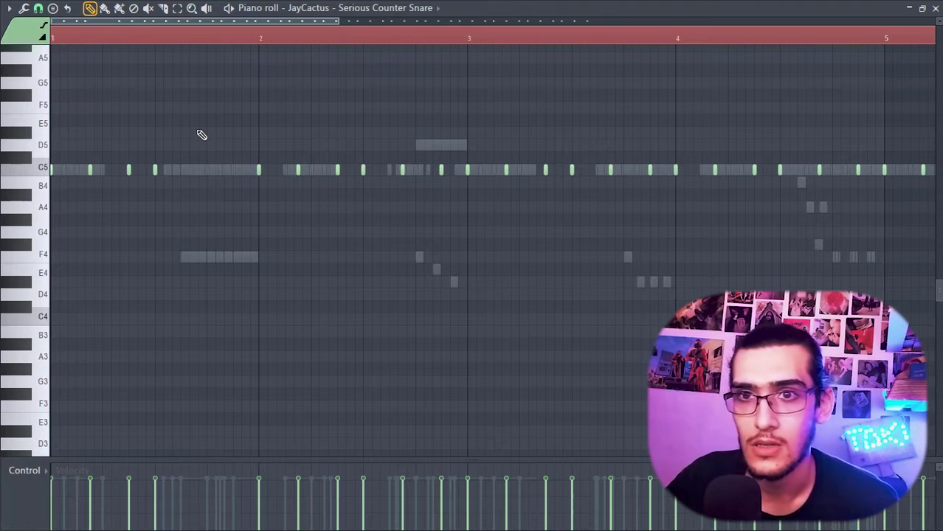
# Vary the counter snare hits in bars 3–4, clear bars 5–8 and duplicate bars 1–4 into them, then play the loop.
pyautogui.press('space')
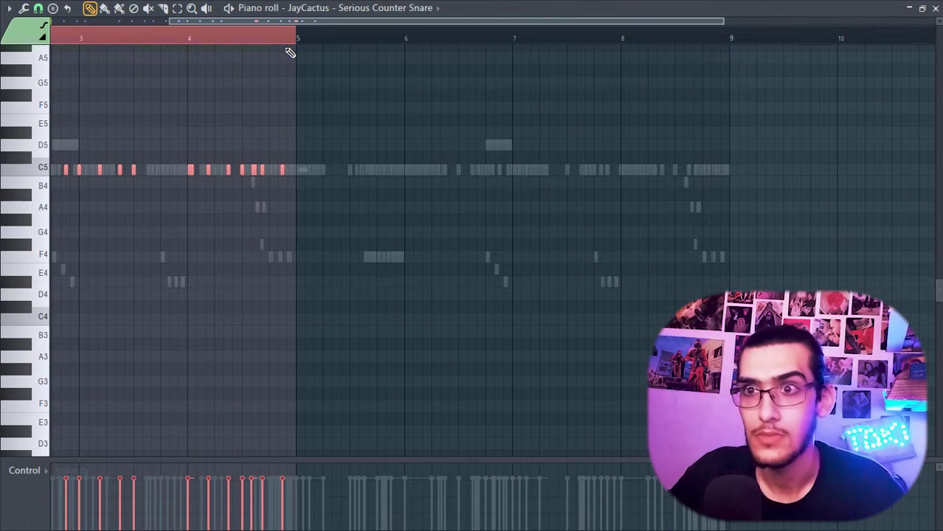
pyautogui.hotkey('ctrl', 'b')
pyautogui.press('space')
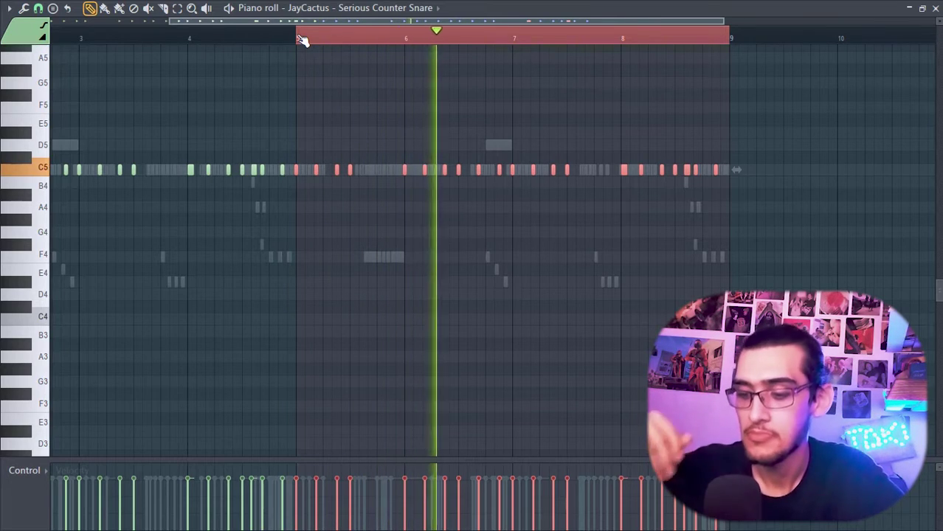
pyautogui.scroll(1, 303, 40)
pyautogui.scroll(3, 303, 41)
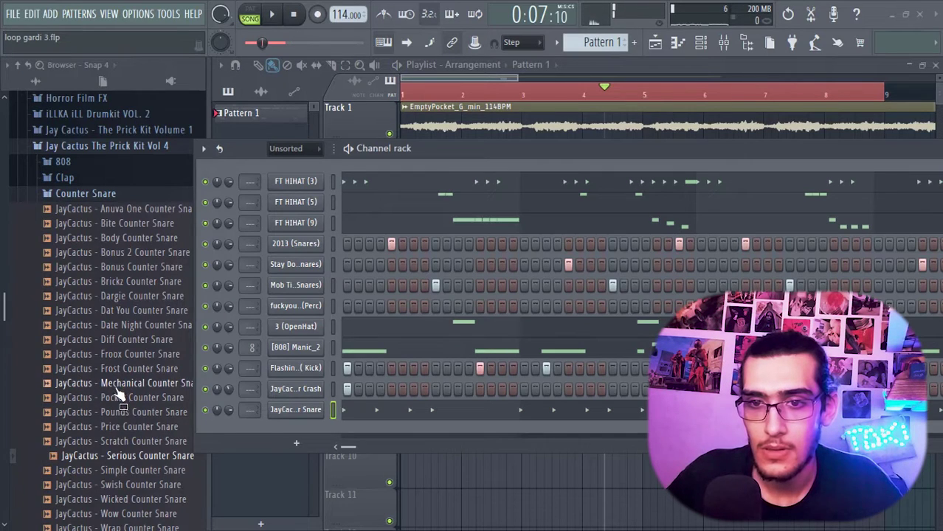
# Audition the Pocket and Swish counter snares, then try the Swish and Anuva One samples on the existing counter snare channel during playback.
pyautogui.click(107, 398)
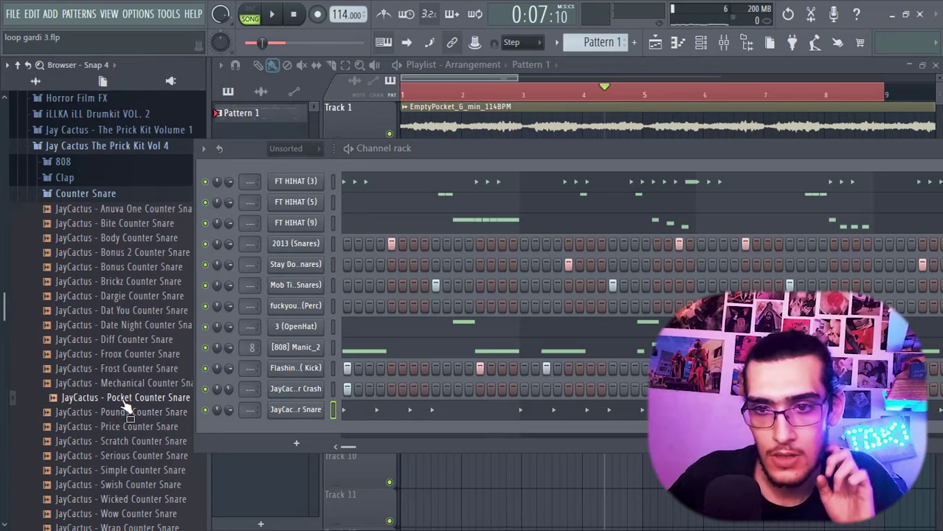
pyautogui.click(118, 484)
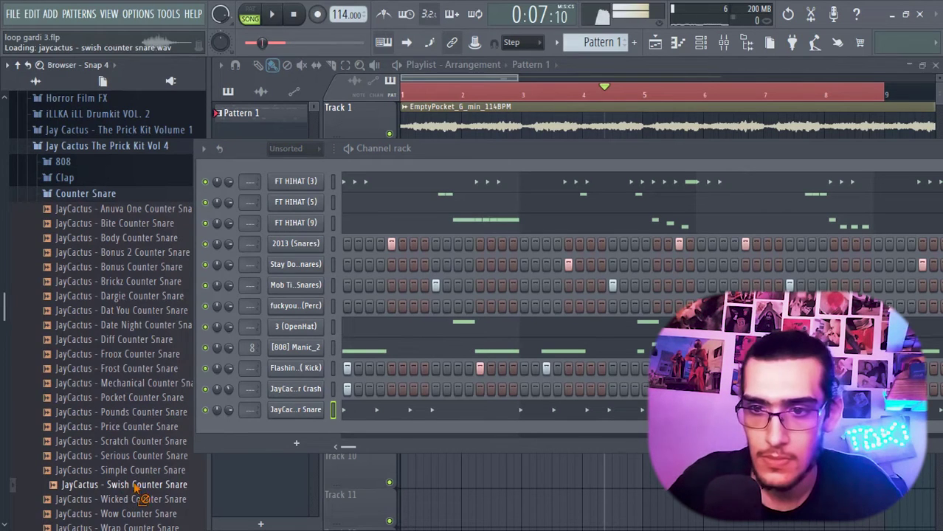
pyautogui.moveTo(275, 422); pyautogui.dragTo(288, 410)
pyautogui.press('space')
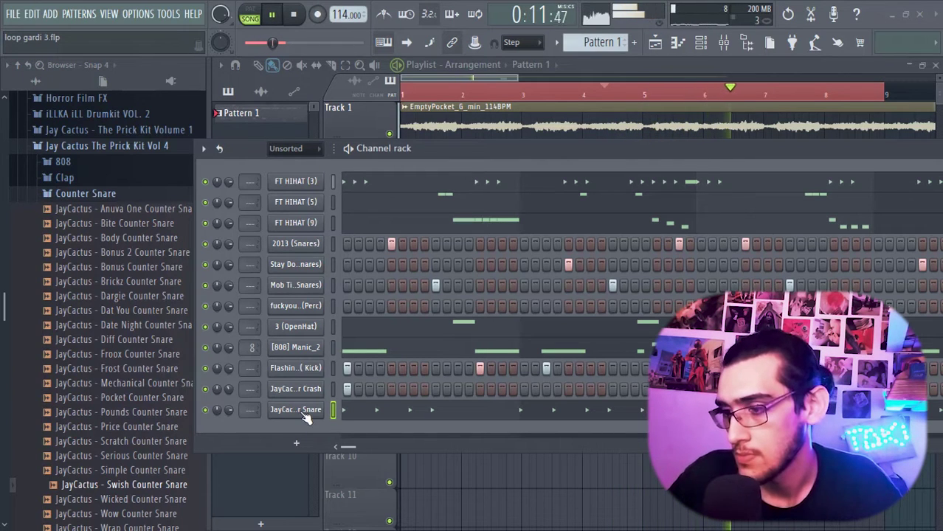
pyautogui.moveTo(125, 209); pyautogui.dragTo(316, 412)
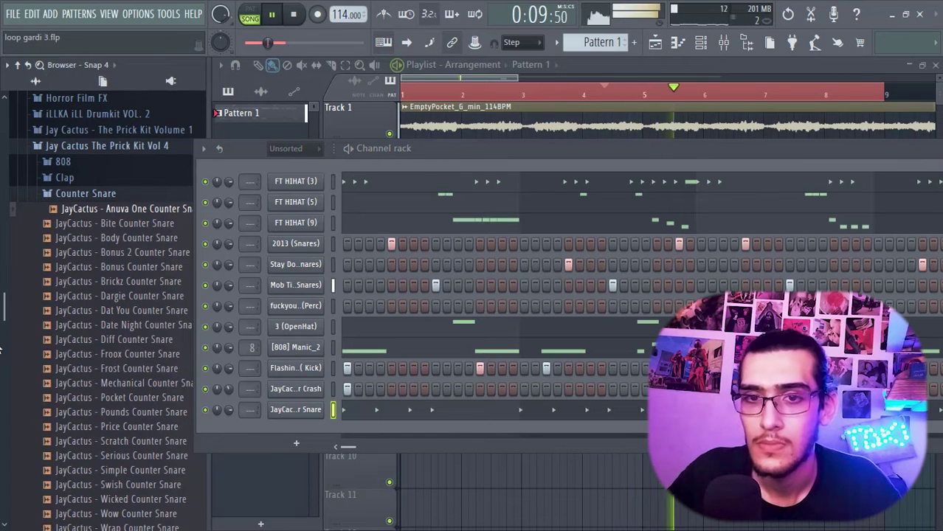
# Try a longer Digga Jay Perc fill leading into bar 5 on Track 3 by extending the clip's start earlier, and play it back.
pyautogui.scroll(6, 22, 369)
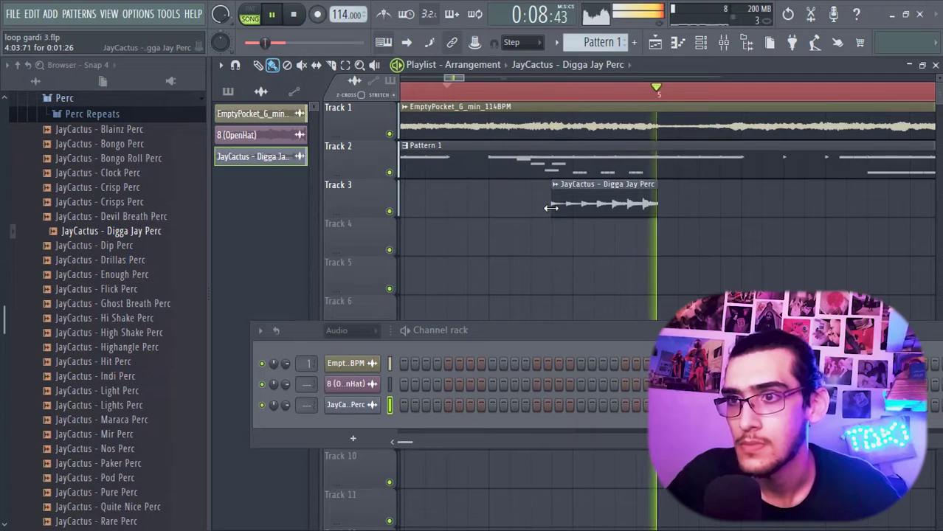
pyautogui.moveTo(572, 204); pyautogui.dragTo(490, 206)
pyautogui.press('space')
pyautogui.press('space')
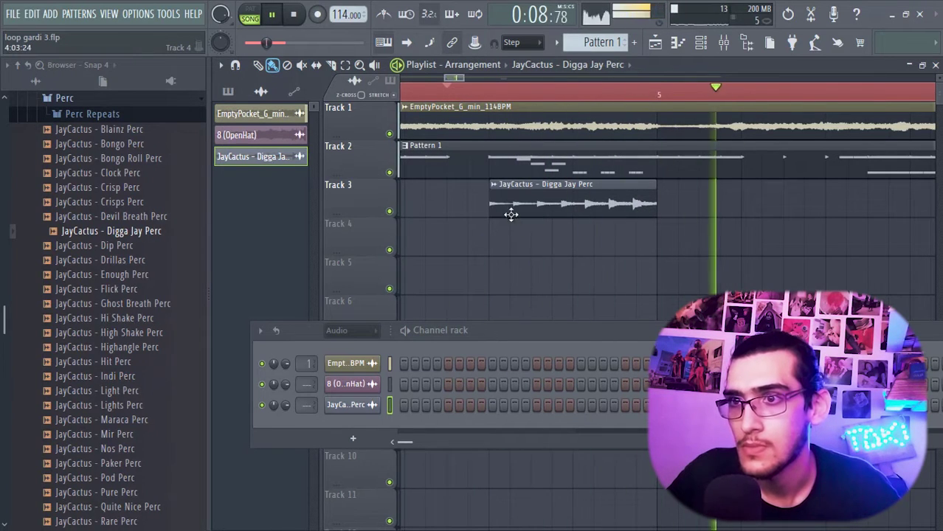
pyautogui.press('space')
pyautogui.press('space')
pyautogui.press('space')
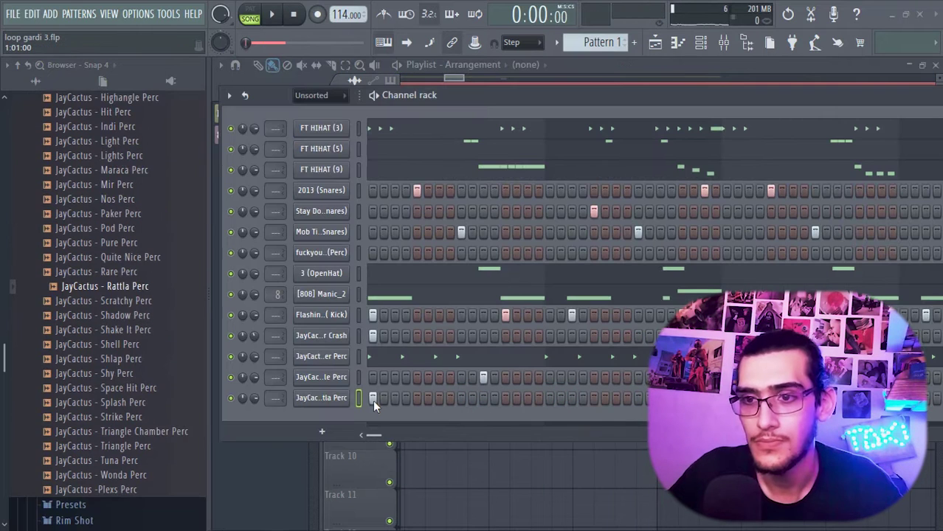
# Play the loop, add a Shake It Perc hit on step 23 and a second hit on step 43 of the JayCac..le Perc channel.
pyautogui.press('space')
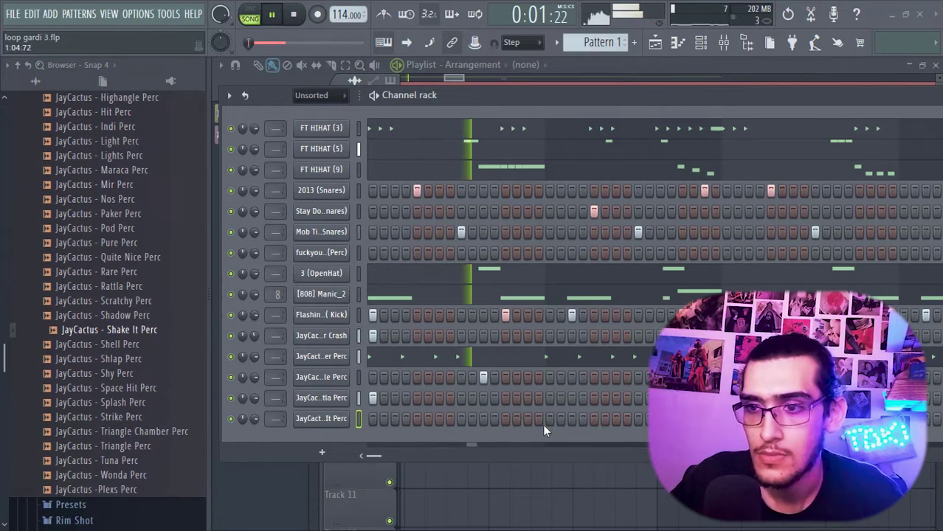
pyautogui.click(617, 418)
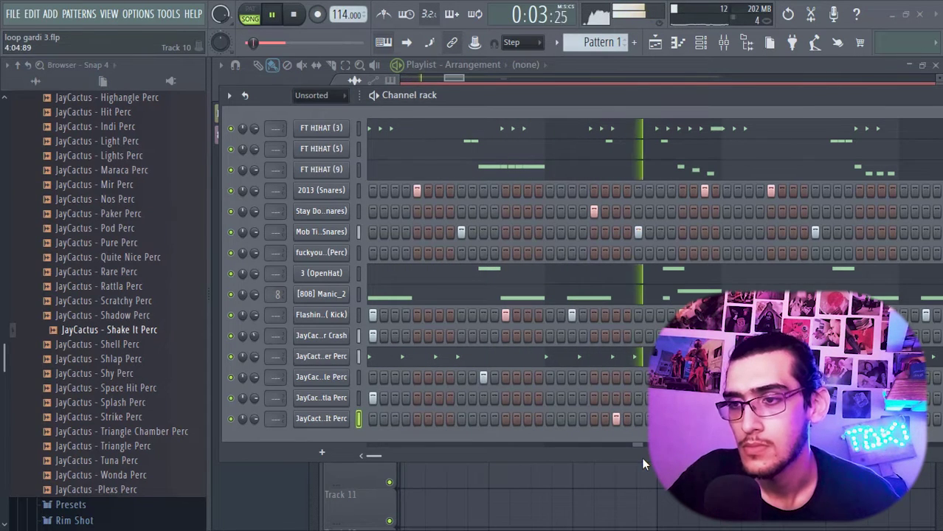
pyautogui.click(343, 376)
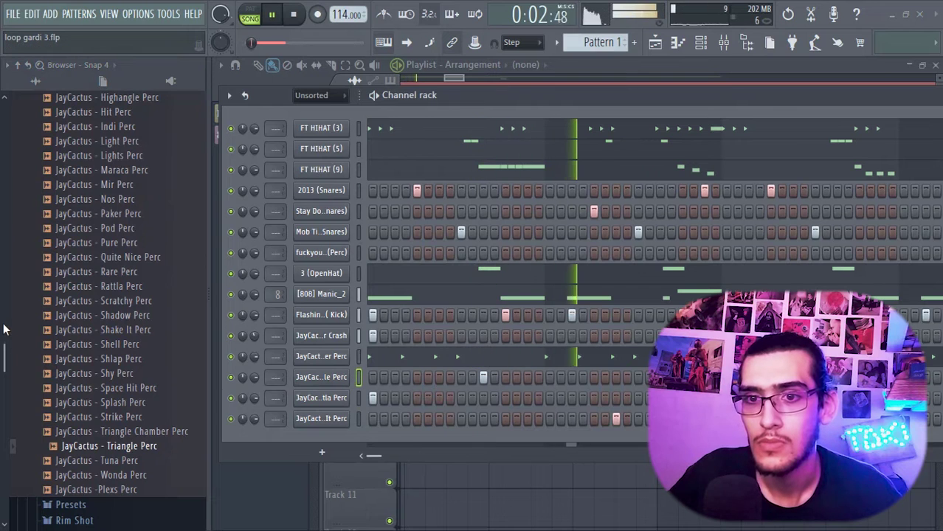
pyautogui.moveTo(2, 366); pyautogui.dragTo(22, 351)
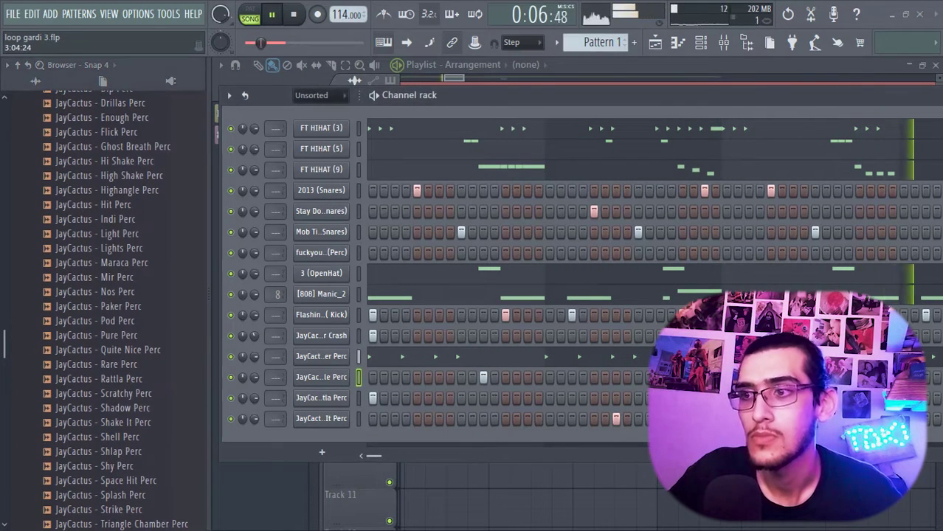
pyautogui.click(880, 377)
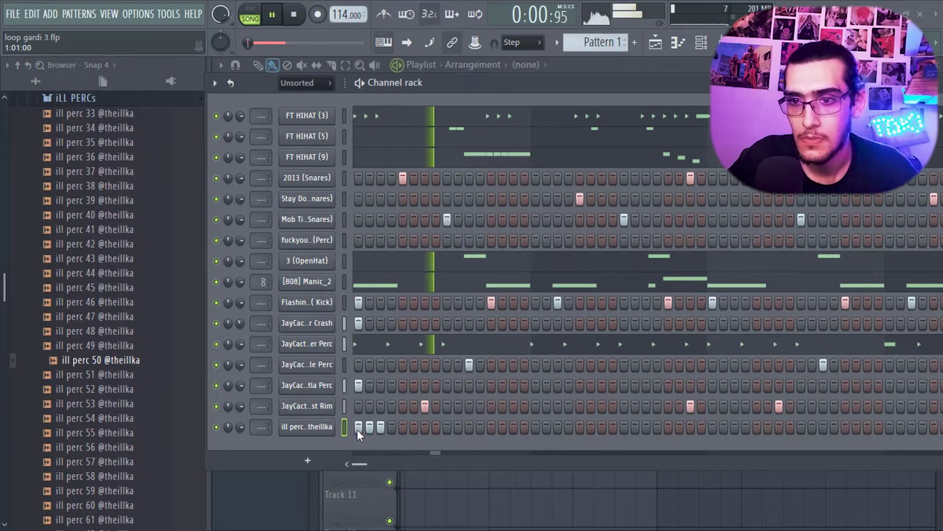
# Remove the ill perc 50 hit on step 1 and add hits on steps 18, 19, 34 and 35 while the loop plays.
pyautogui.click(358, 427)
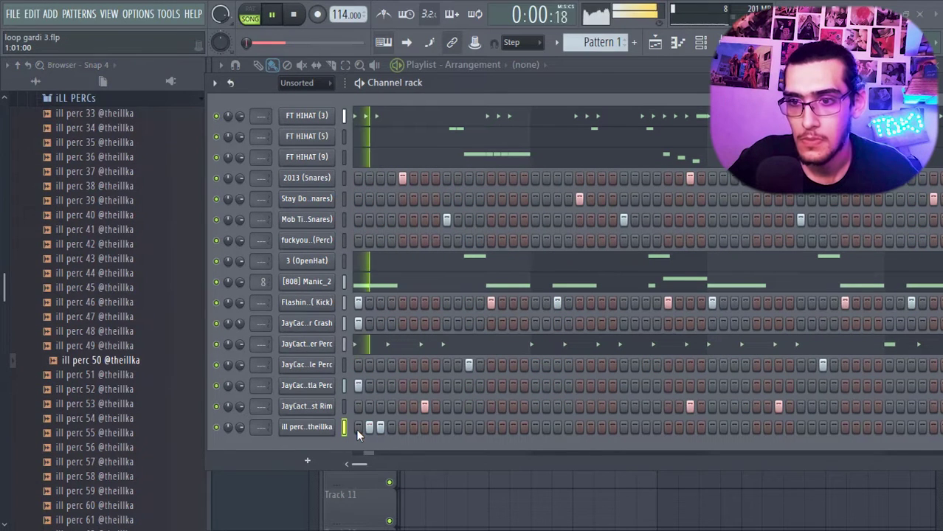
pyautogui.click(547, 427)
pyautogui.click(557, 427)
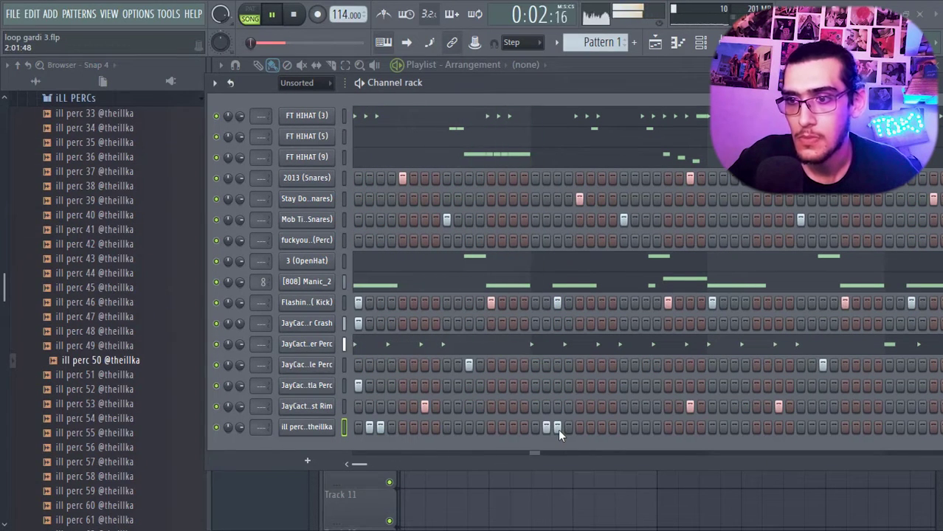
pyautogui.click(734, 427)
pyautogui.click(723, 427)
pyautogui.press('space')
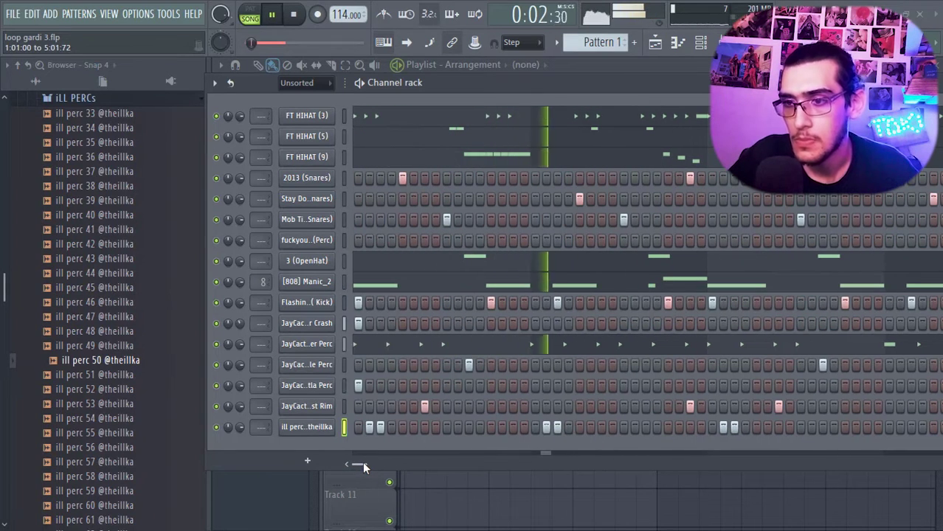
pyautogui.moveTo(362, 461); pyautogui.dragTo(378, 465)
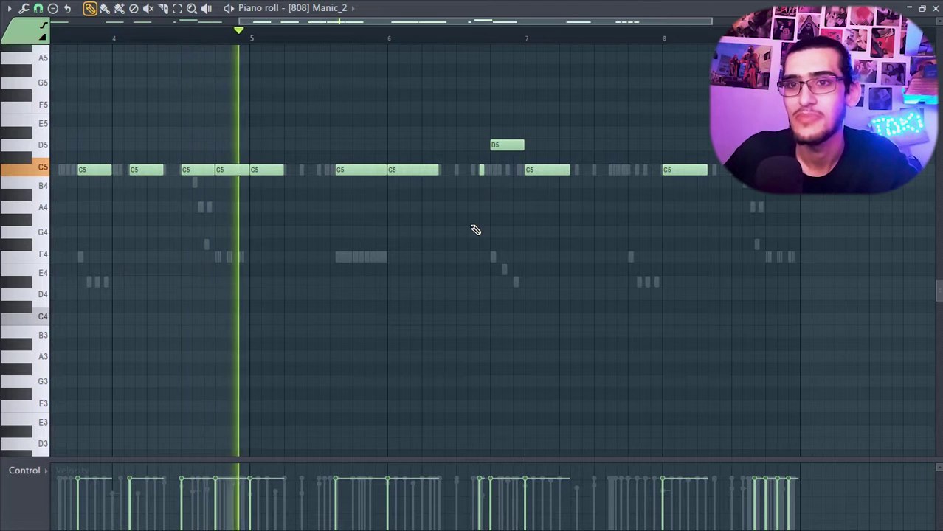
# Add a C6 note and a D#6 slide note to the 808 in bar 6, raise the bar 8 note to C#5 and play it.
pyautogui.scroll(1, 480, 217)
pyautogui.scroll(2, 485, 207)
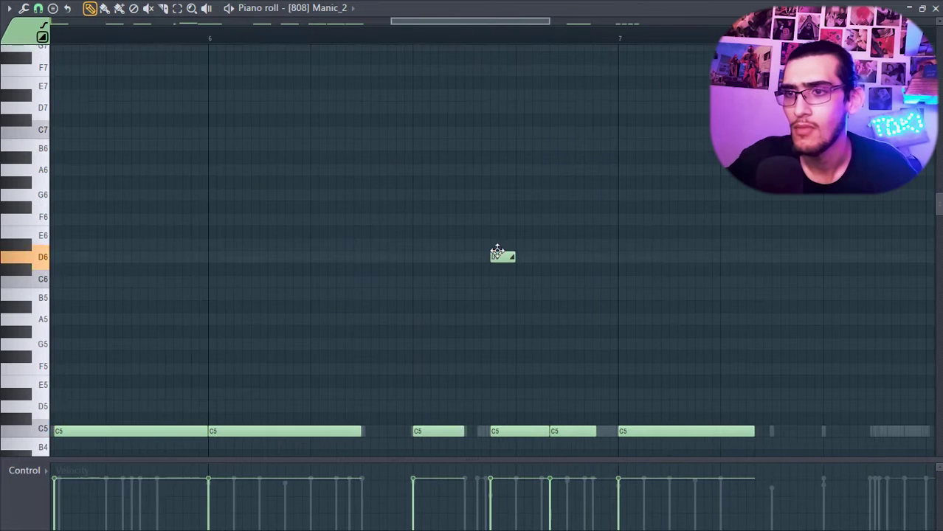
pyautogui.press('space')
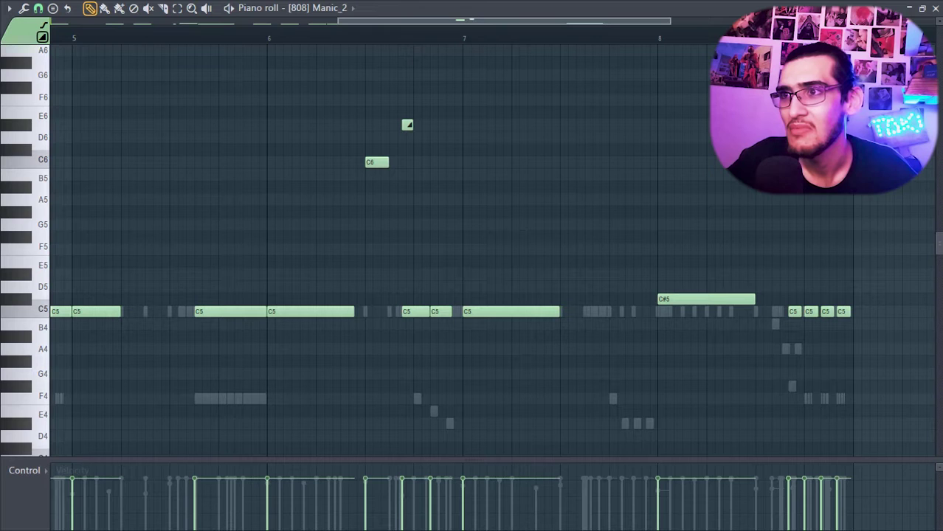
pyautogui.press('space')
pyautogui.press('space')
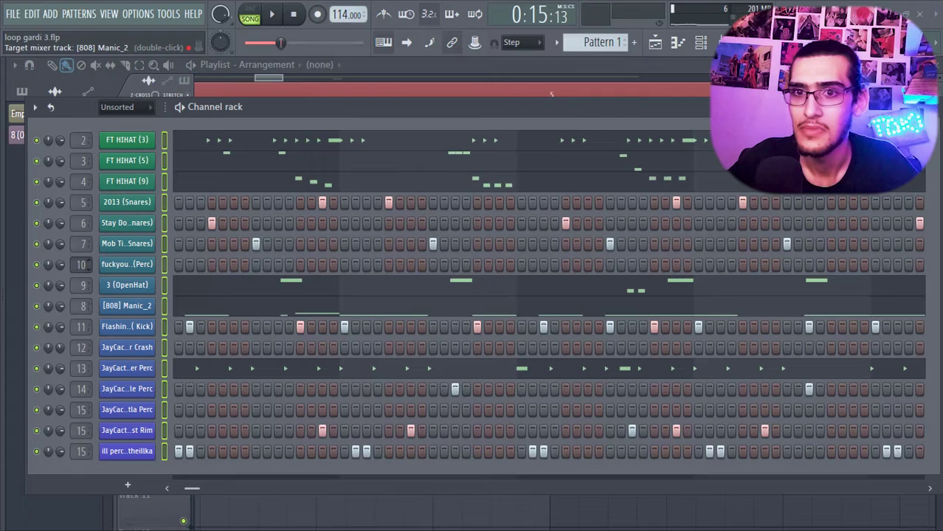
# Close the channel rack and check the drum channels' routing in the mixer.
pyautogui.click(938, 107)
pyautogui.click(723, 42)
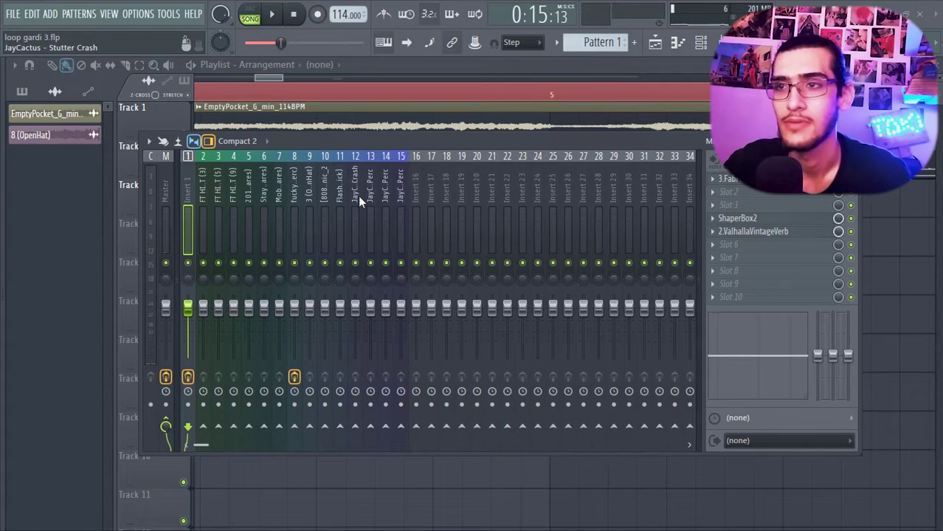
pyautogui.press('Escape')
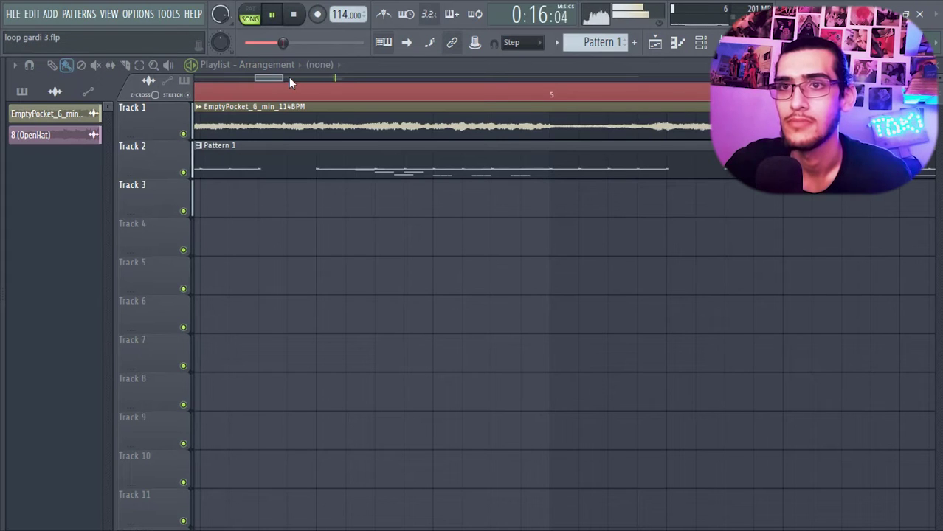
# Clear the timeline's loop selection and repeat the Pattern 1 and open hat clips twice to fill the length of the EmptyPocket loop.
pyautogui.moveTo(281, 78); pyautogui.dragTo(194, 77)
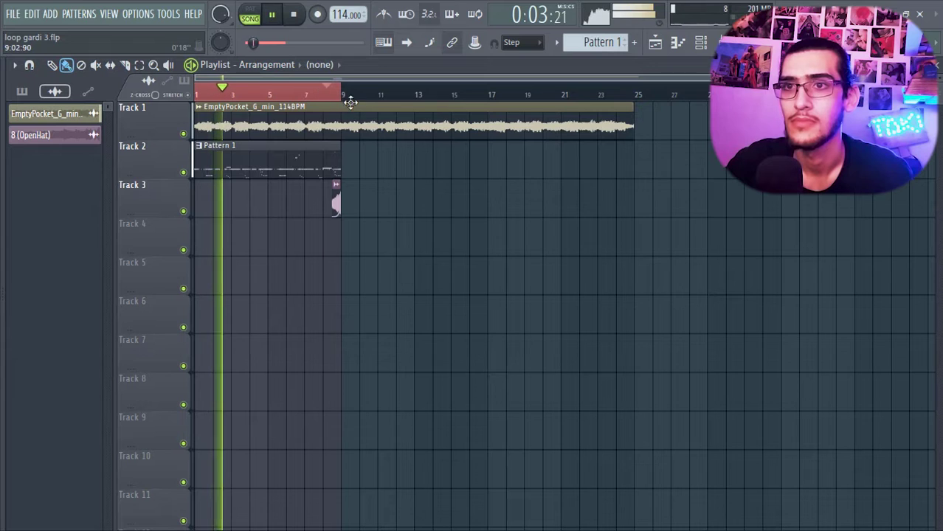
pyautogui.click(233, 96)
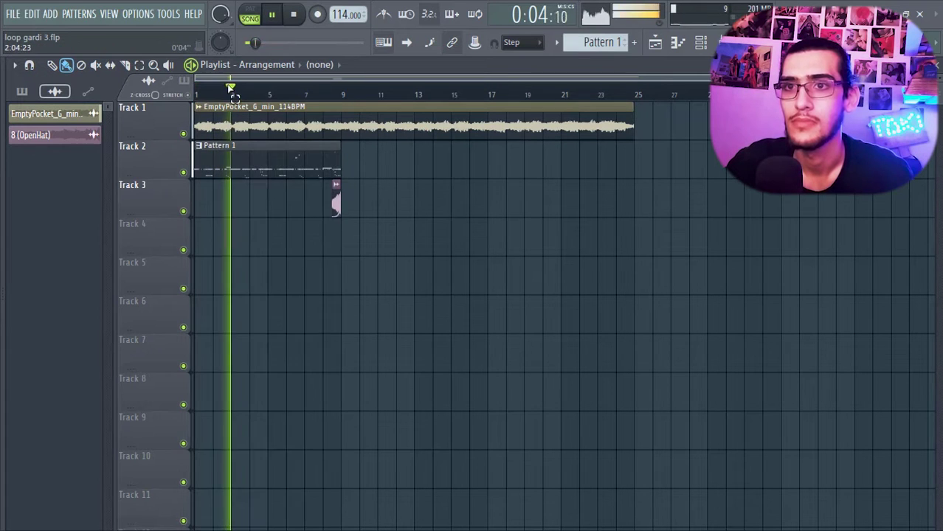
pyautogui.moveTo(346, 238); pyautogui.dragTo(268, 164)
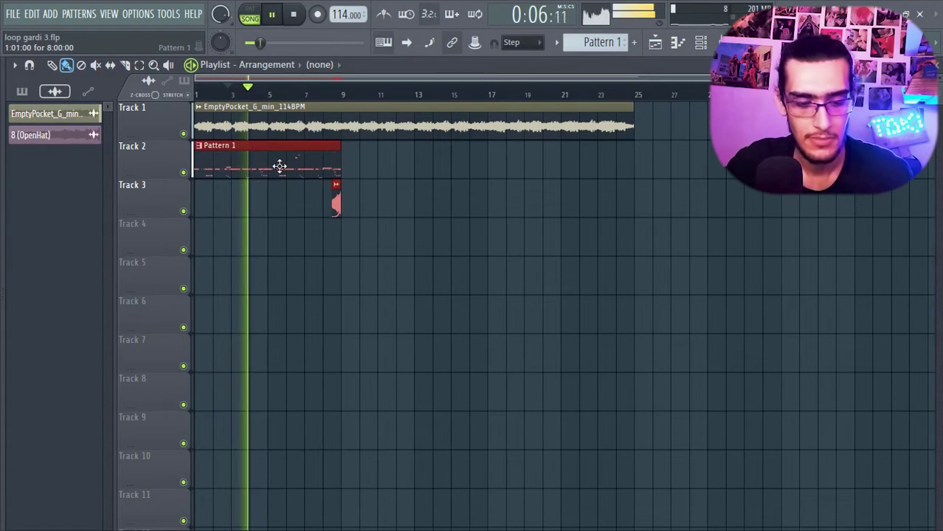
pyautogui.hotkey('ctrl', 'b')
pyautogui.hotkey('ctrl', 'b')
pyautogui.hotkey('ctrl', 'd')
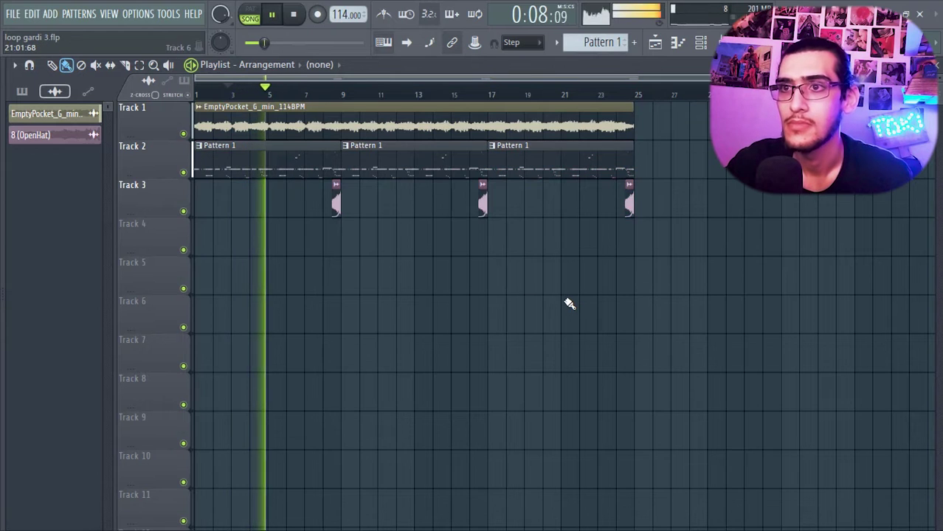
# Add ValhallaVintageVerb to slot 3 of the FT HIHAT (9) mixer track and set its mix to 5.2 %.
pyautogui.click(677, 42)
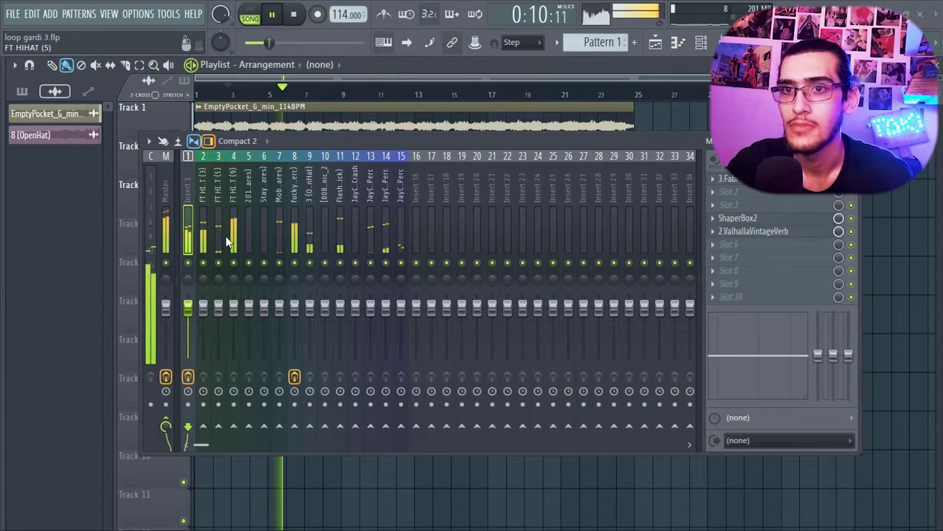
pyautogui.click(233, 235)
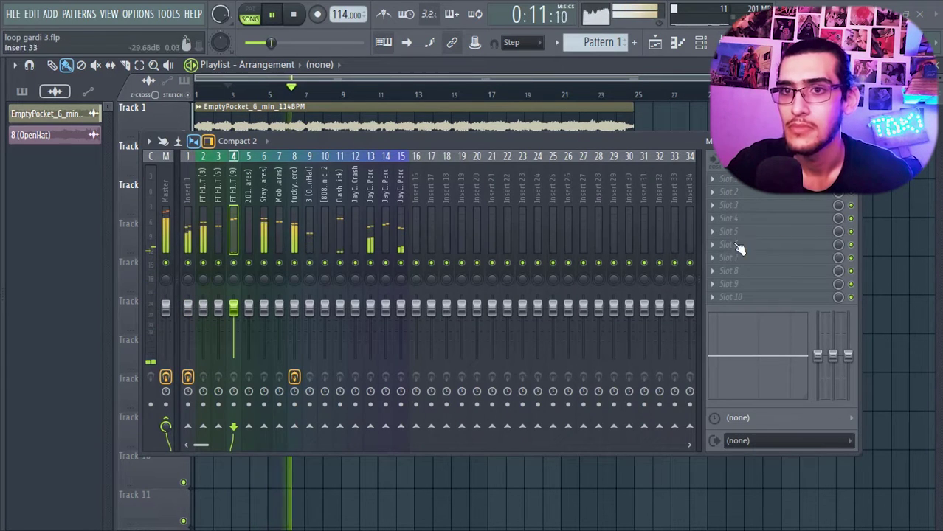
pyautogui.click(763, 207)
pyautogui.press('2')
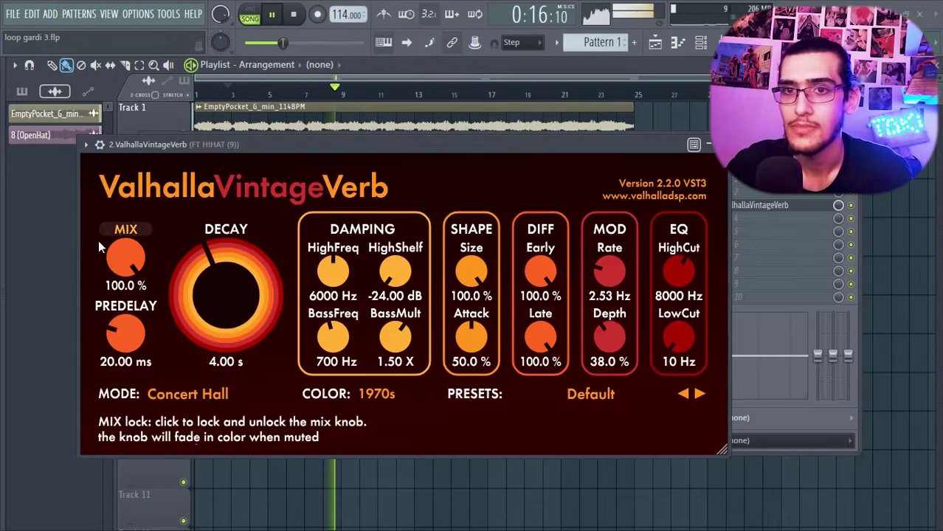
pyautogui.moveTo(111, 249); pyautogui.dragTo(122, 358)
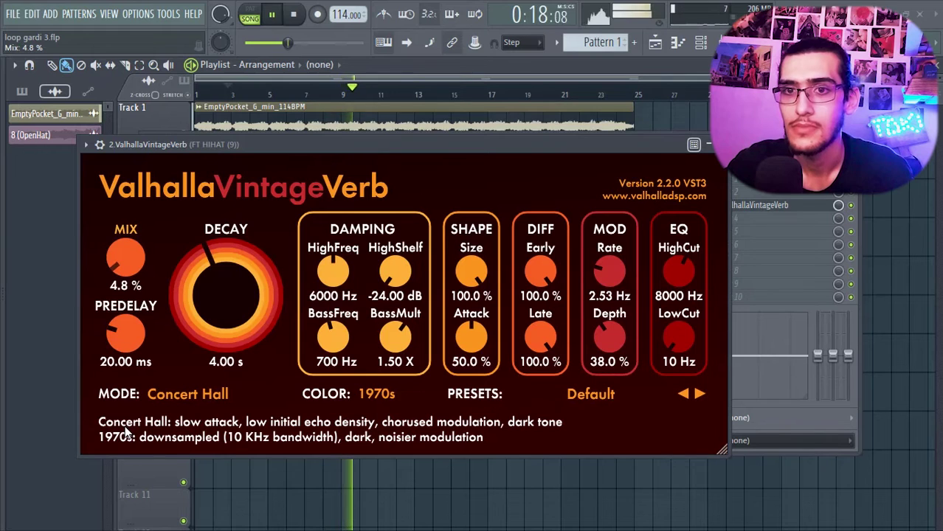
pyautogui.moveTo(113, 290); pyautogui.dragTo(123, 271)
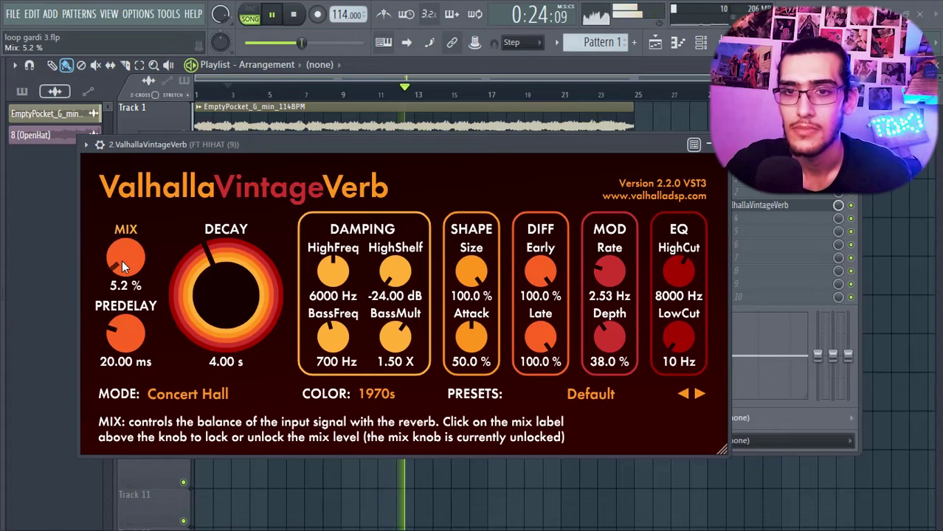
pyautogui.click(710, 144)
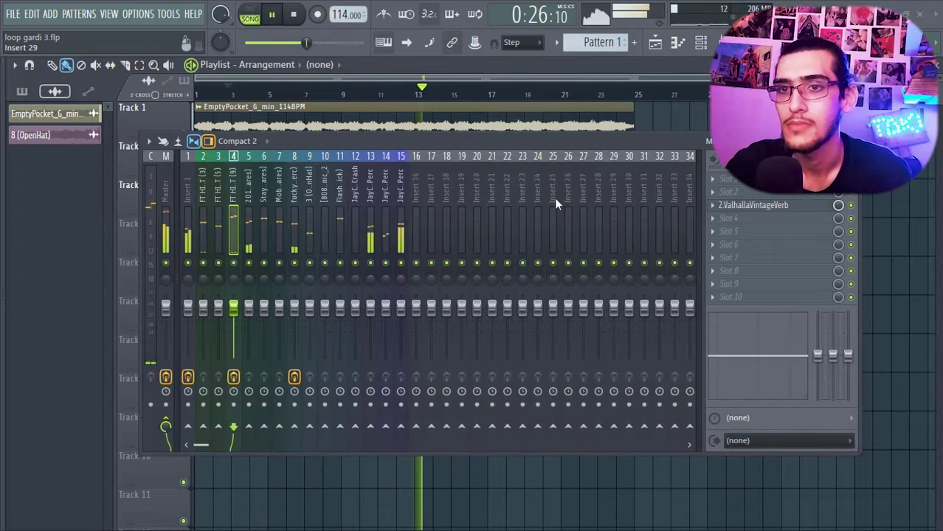
# Load the CA-2A compressor into slot 3 of the FT HIHAT (5) mixer track and close its window.
pyautogui.click(219, 242)
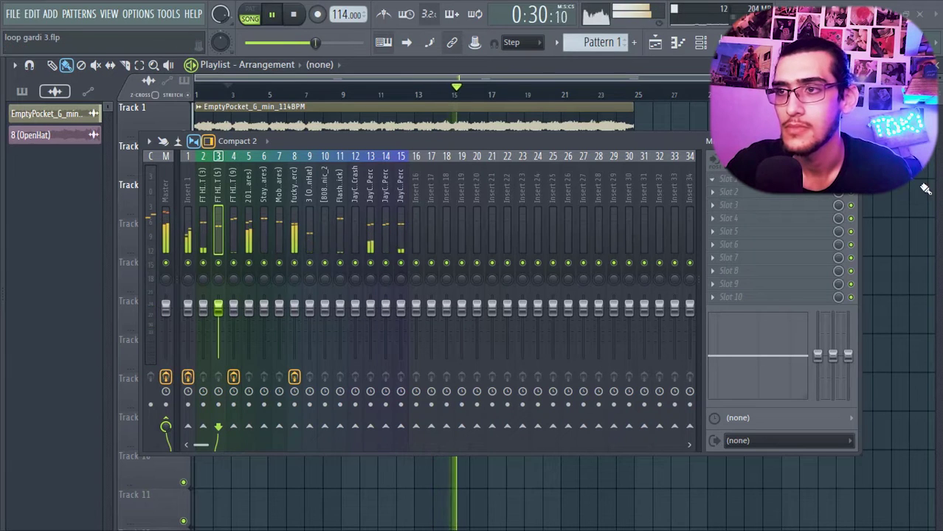
pyautogui.hotkey('ctrl', 's')
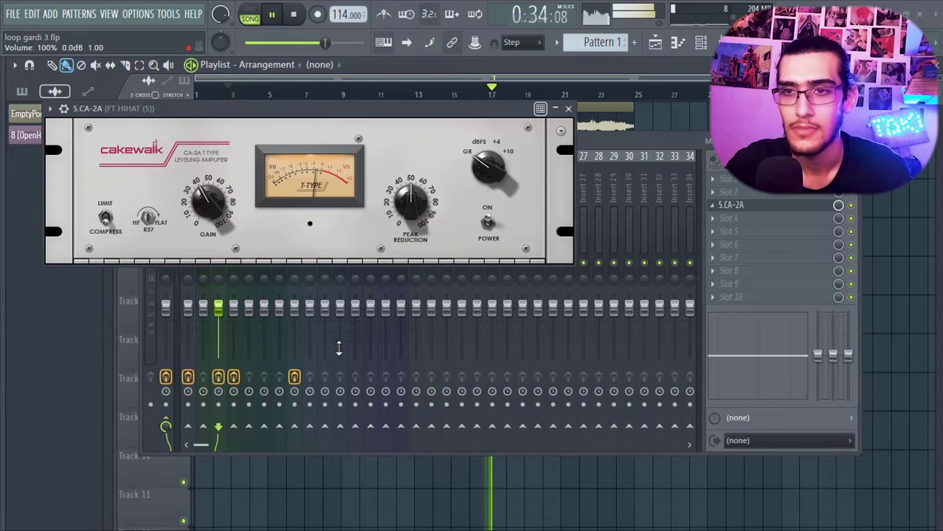
pyautogui.click(568, 108)
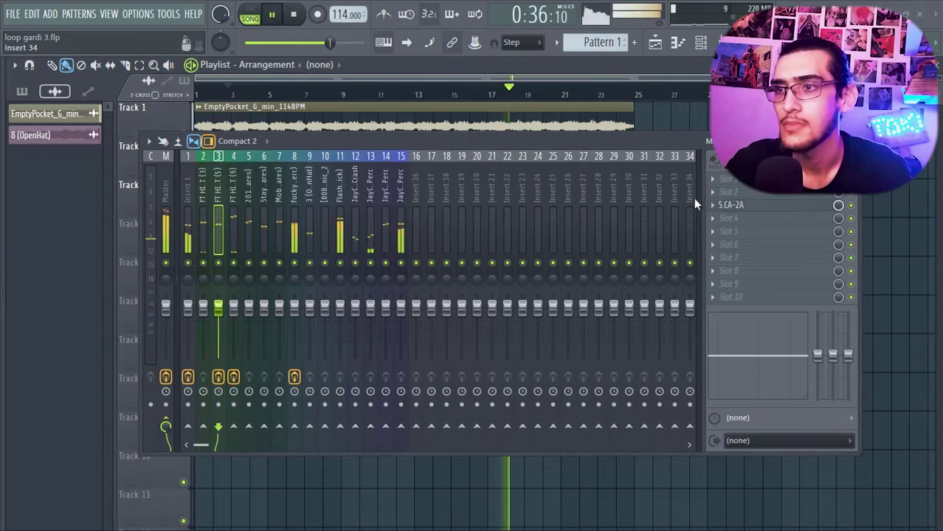
# Replace the CA-2A on the FT HIHAT (5) mixer track with Fresh Air.
pyautogui.click(712, 205)
pyautogui.moveTo(732, 217)
pyautogui.press('6')
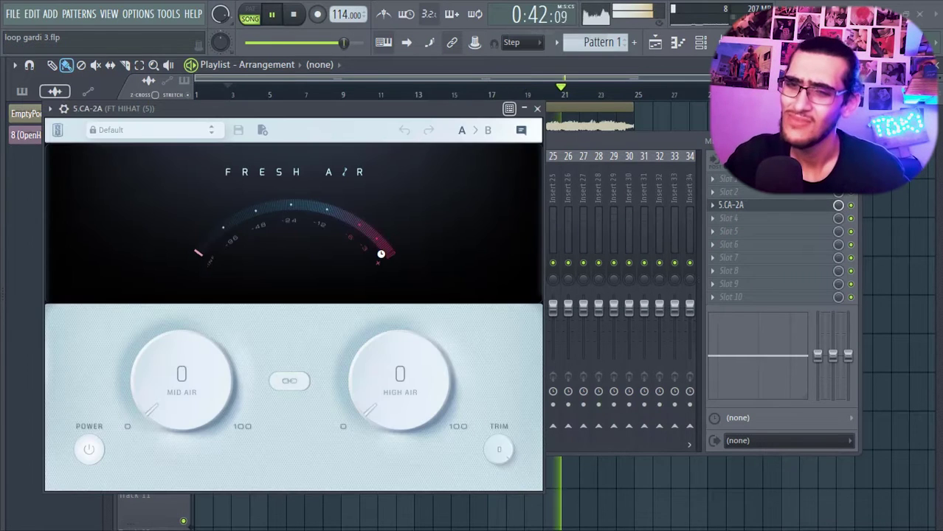
# Set the High Air of Fresh Air on the FT HIHAT (5) track to 41 % and close its window.
pyautogui.moveTo(401, 372); pyautogui.dragTo(312, 208)
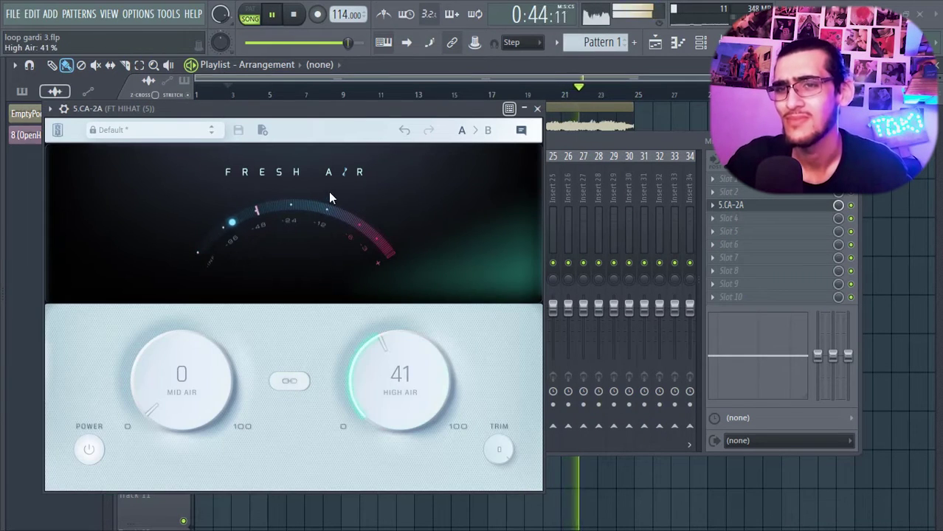
pyautogui.click(537, 109)
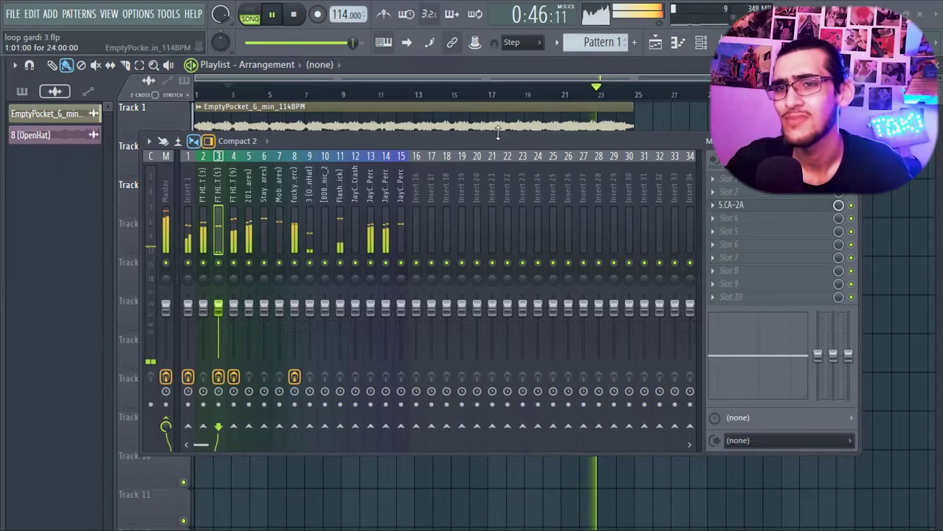
# Add TAIP to slot 4 of the Mob Ties (Snares) mixer track with output at 5.5 dB and drive at 2.6 dB.
pyautogui.click(273, 237)
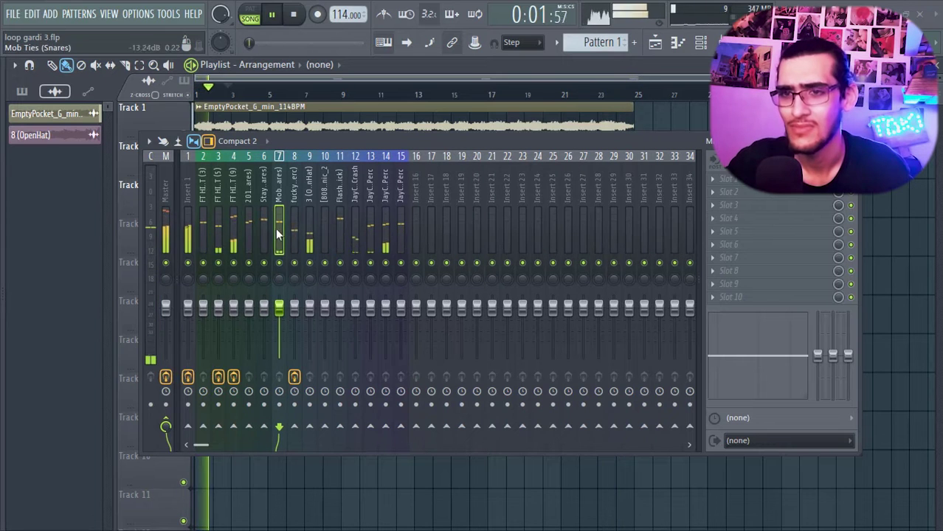
pyautogui.click(769, 219)
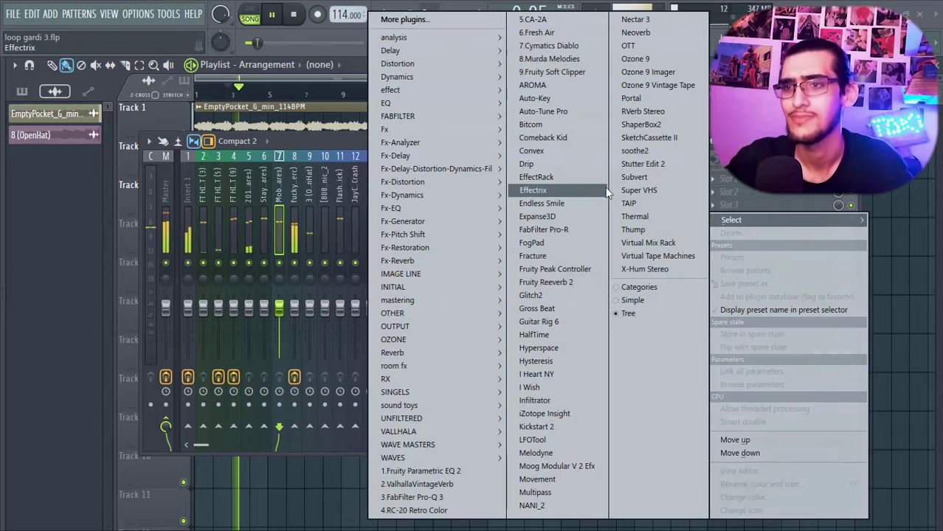
pyautogui.click(670, 206)
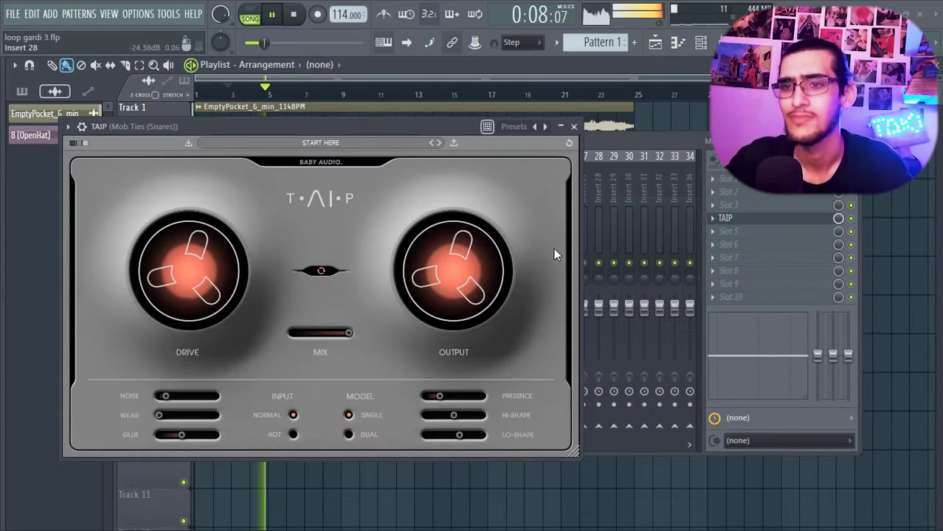
pyautogui.moveTo(438, 282); pyautogui.dragTo(435, 254)
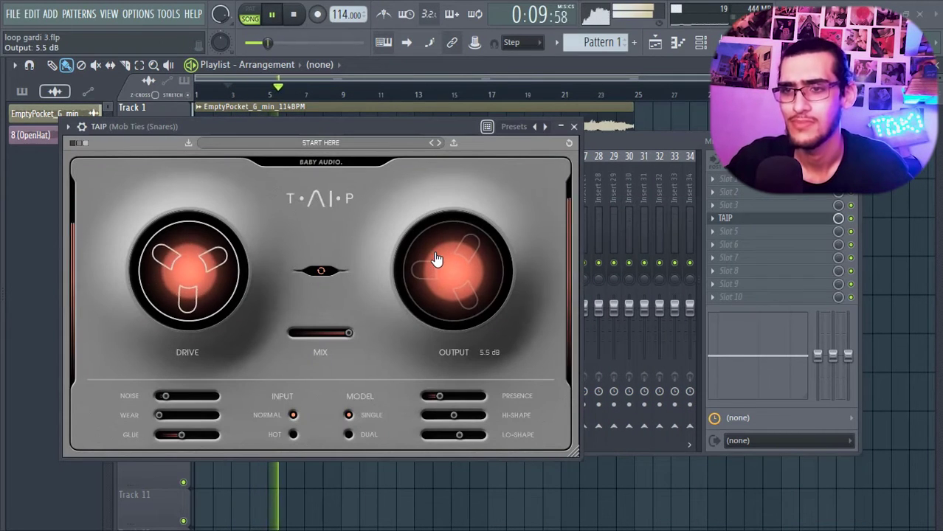
pyautogui.moveTo(170, 283); pyautogui.dragTo(169, 268)
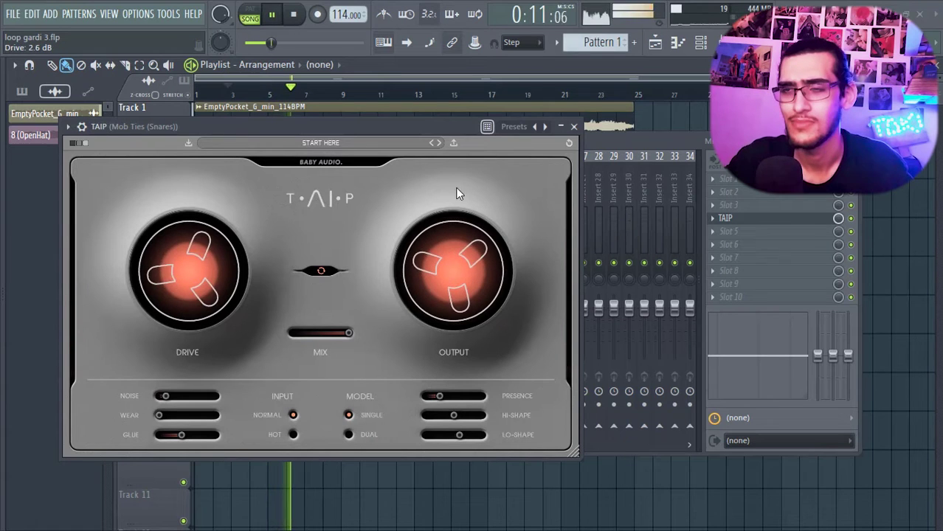
pyautogui.click(573, 126)
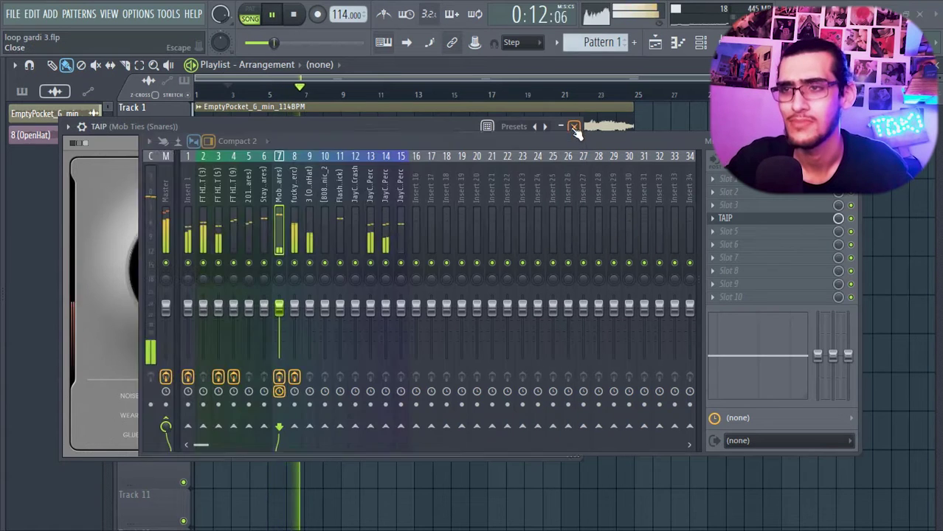
# Add Fruity Peak Controller to slot 3 of the Flashing Lights (Kick) mixer track and close its window.
pyautogui.click(297, 237)
pyautogui.click(313, 246)
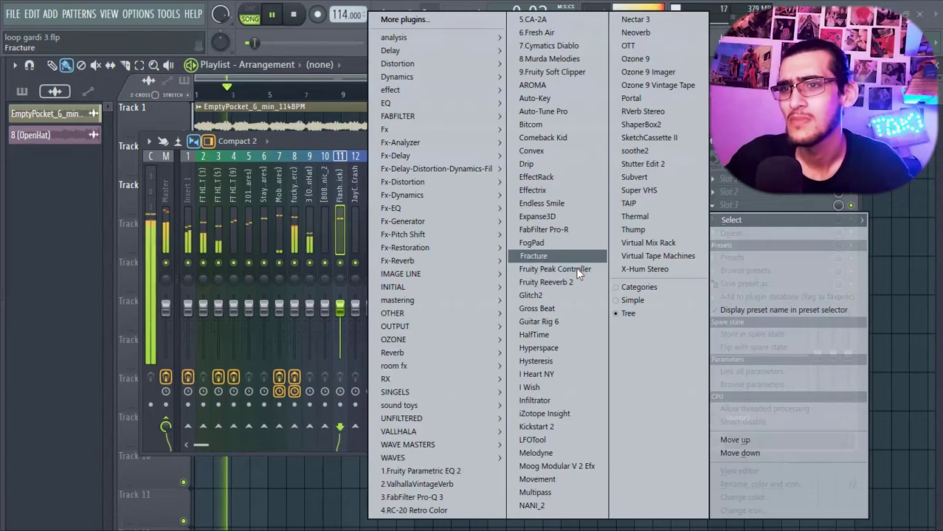
pyautogui.click(577, 270)
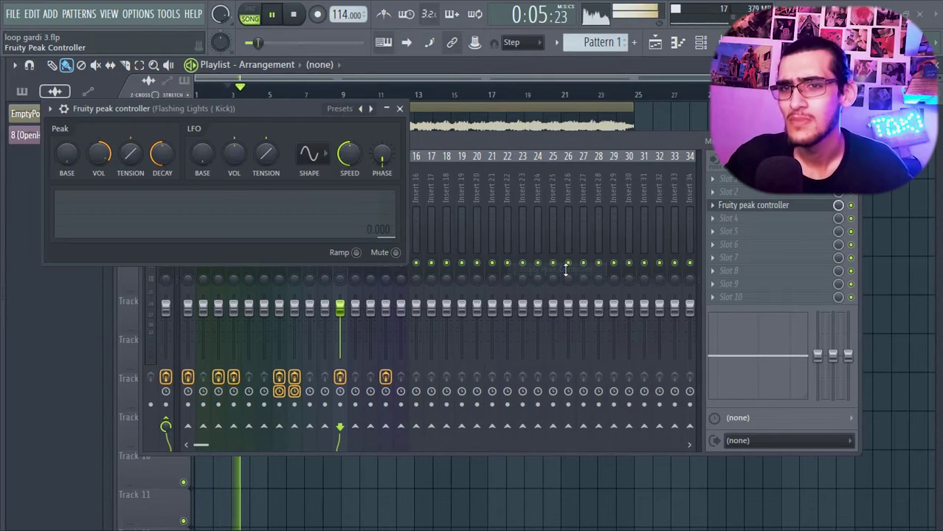
pyautogui.click(399, 108)
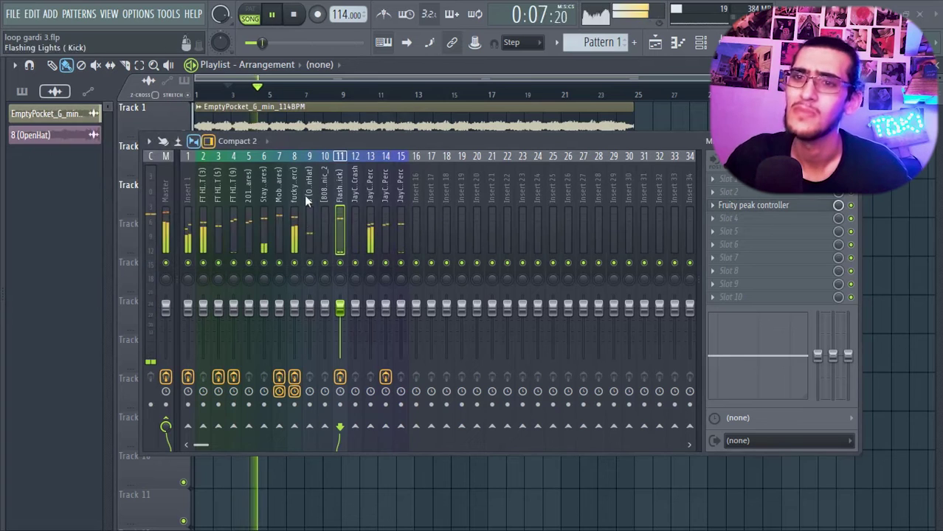
# Link the band 2 level of Fruity Parametric EQ 2 on mixer track 8 (Perc) to the internal controller Peak ctrl - Peak.
pyautogui.click(294, 225)
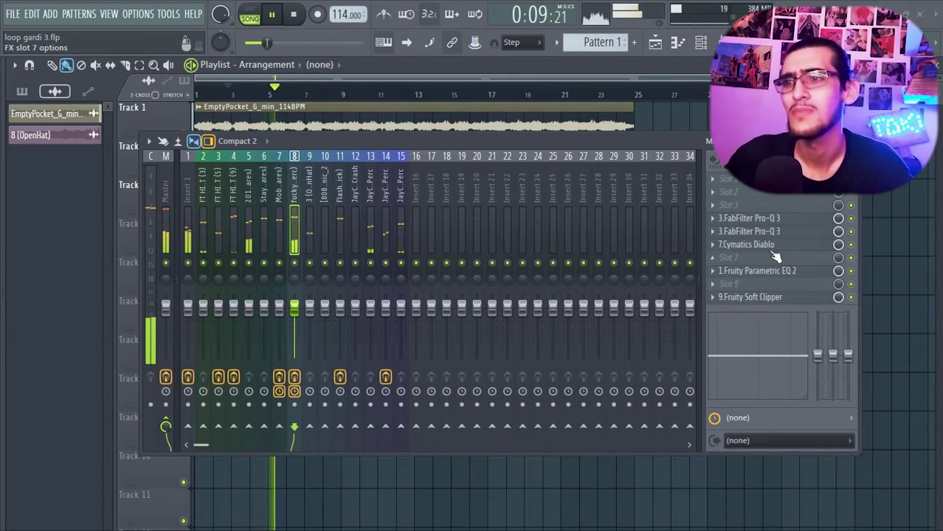
pyautogui.click(749, 272)
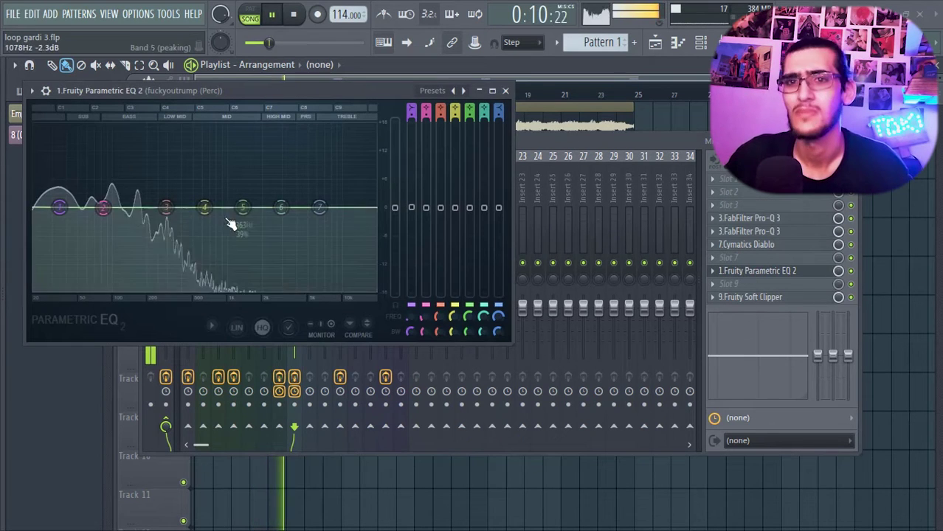
pyautogui.rightClick(427, 216)
pyautogui.click(471, 339)
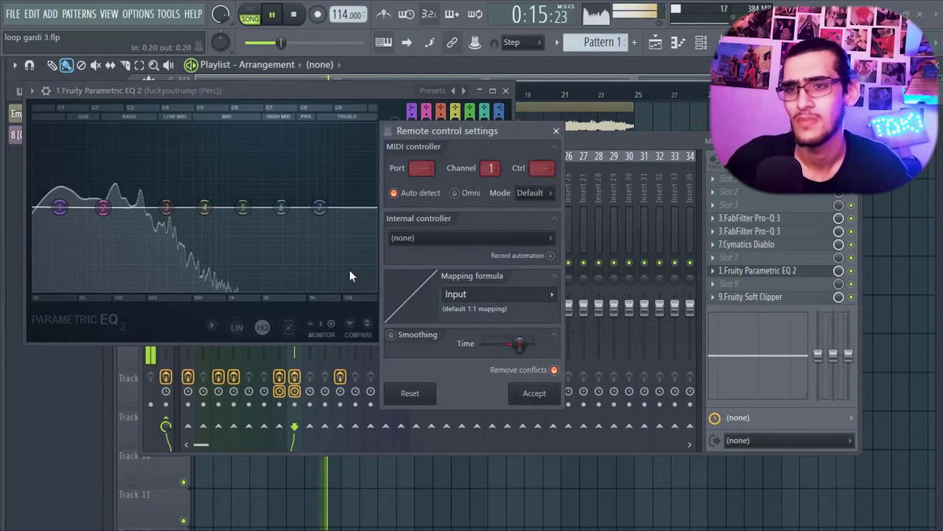
pyautogui.click(475, 238)
pyautogui.click(450, 297)
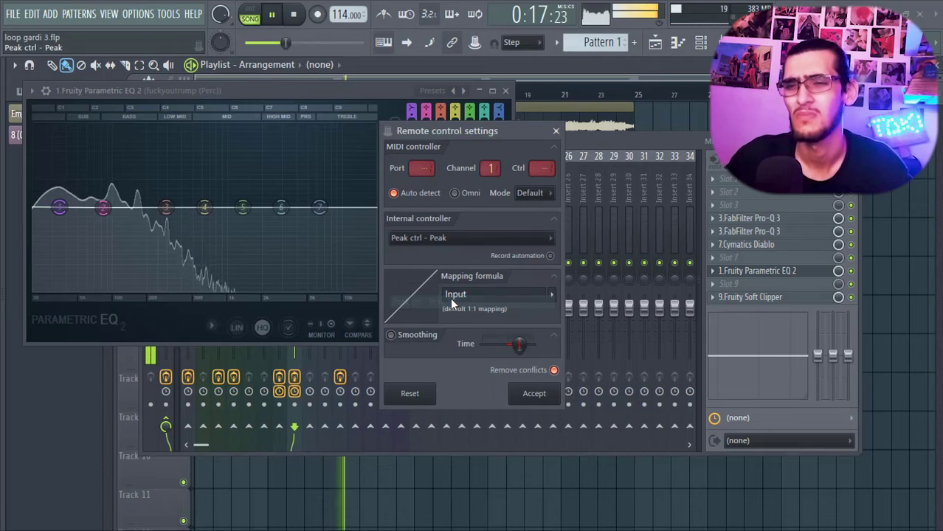
# Invert the link's mapping formula, change it to 0.5-Input, and accept the remote control settings.
pyautogui.click(551, 295)
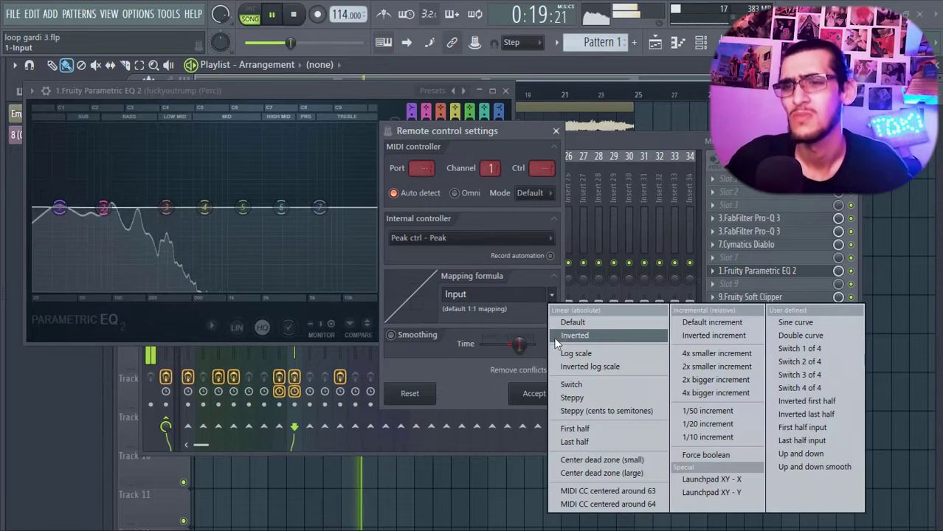
pyautogui.click(579, 335)
pyautogui.click(446, 294)
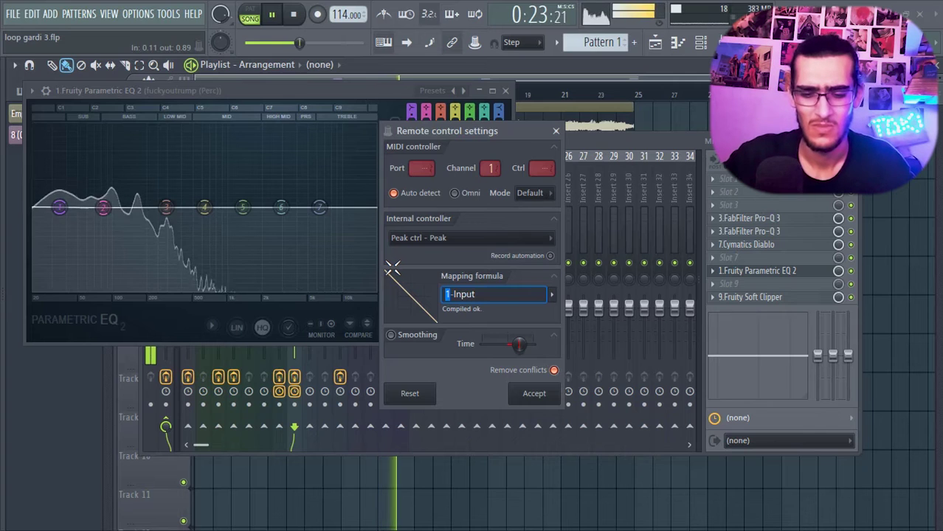
pyautogui.write('0.5')
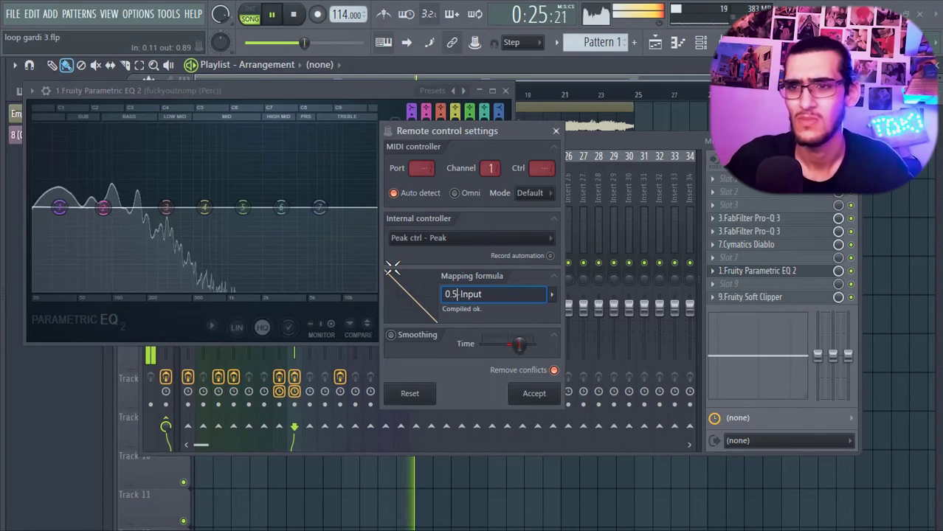
pyautogui.click(518, 396)
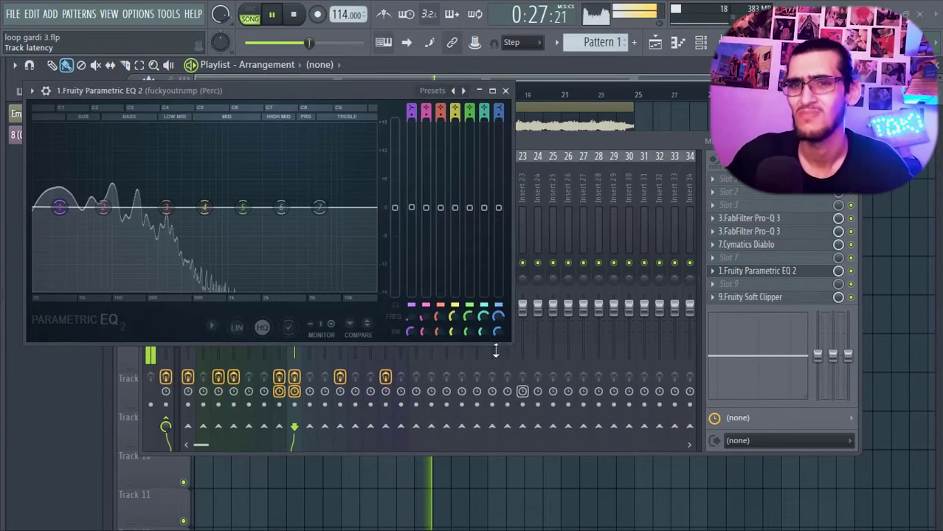
# Move the EQ window aside, then adjust the decay and set the peak tension to -62 % in the kick track's Fruity Peak Controller.
pyautogui.moveTo(377, 92); pyautogui.dragTo(742, 149)
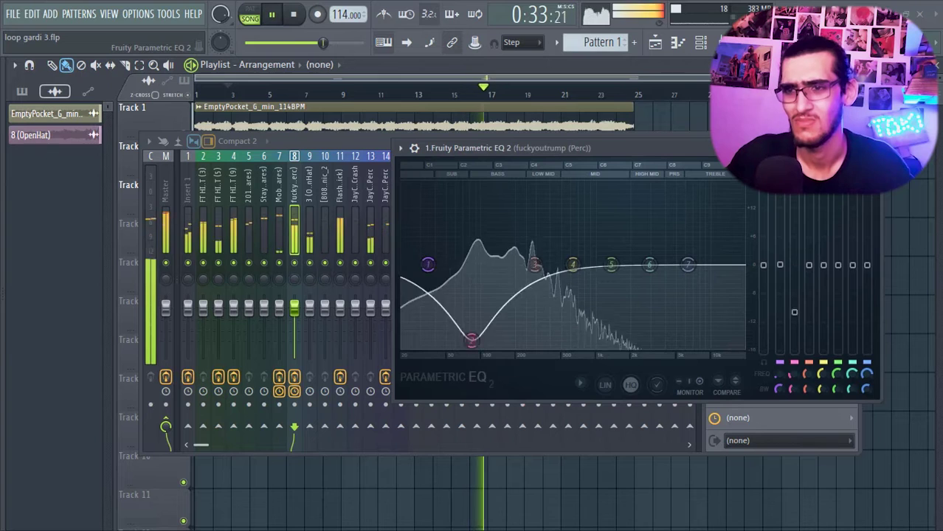
pyautogui.moveTo(744, 149); pyautogui.dragTo(378, 255)
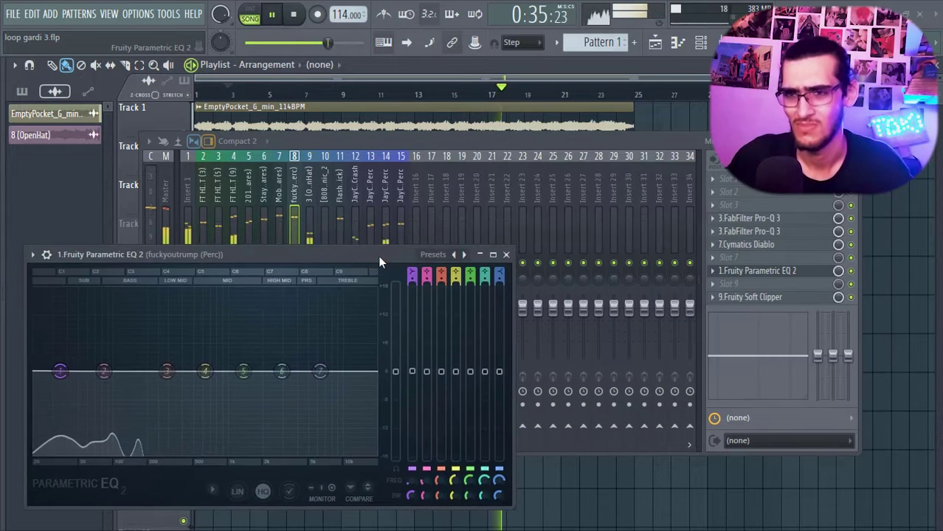
pyautogui.click(339, 192)
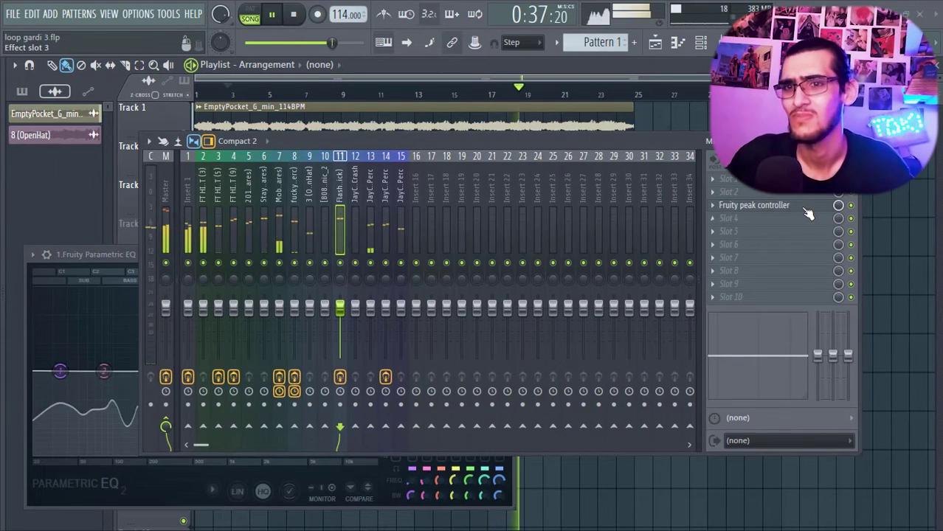
pyautogui.click(752, 205)
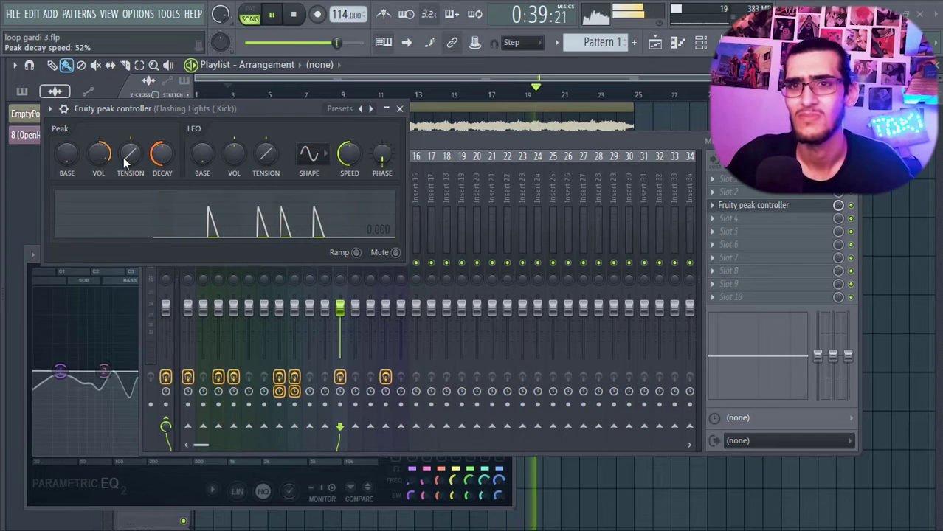
pyautogui.moveTo(161, 152); pyautogui.dragTo(128, 204)
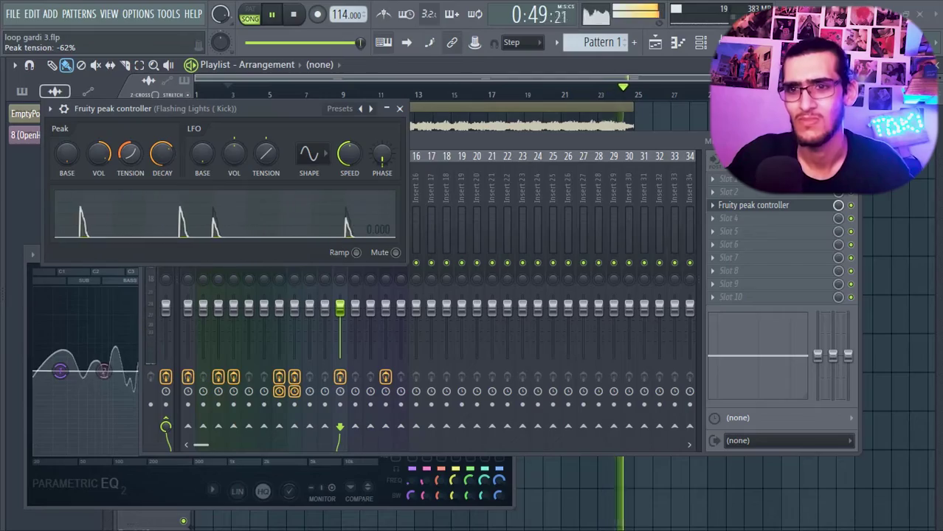